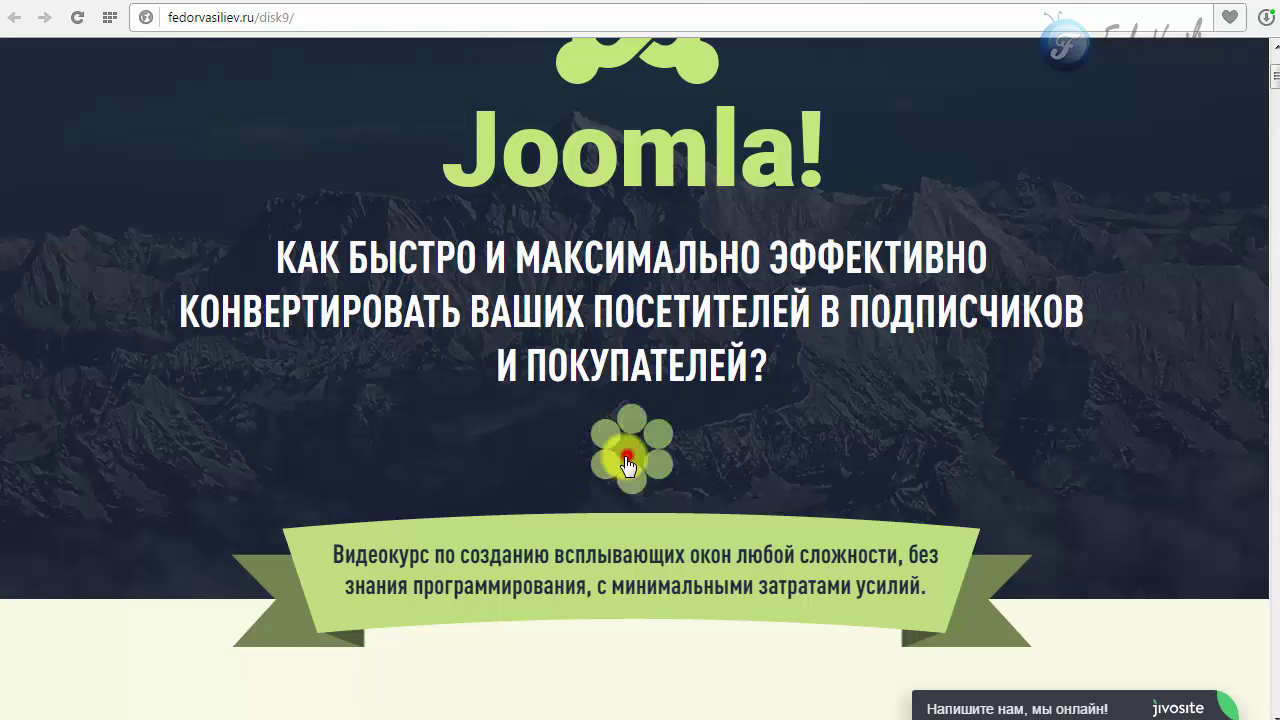
# Look through the Joomla pop-up window course page, visiting its features, course, home, order and support sections.
pyautogui.scroll(-1, 796, 400)
pyautogui.scroll(-2, 796, 400)
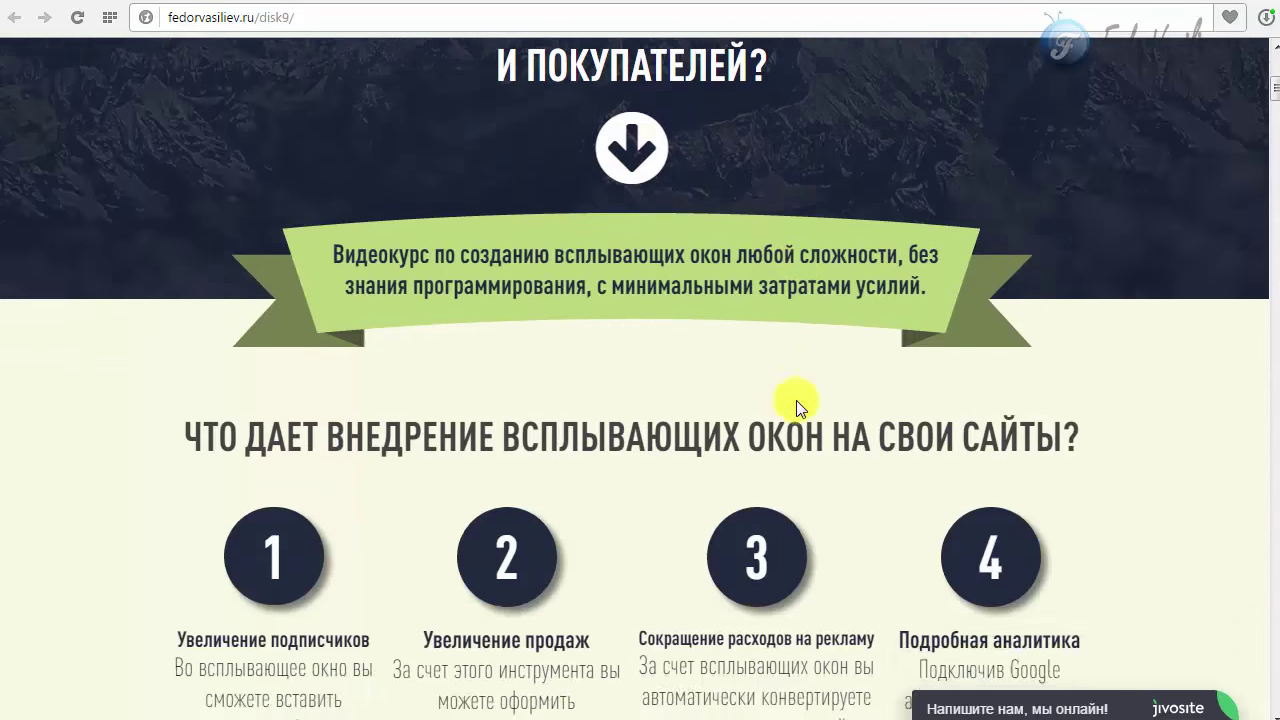
pyautogui.scroll(3, 806, 409)
pyautogui.scroll(-5, 748, 418)
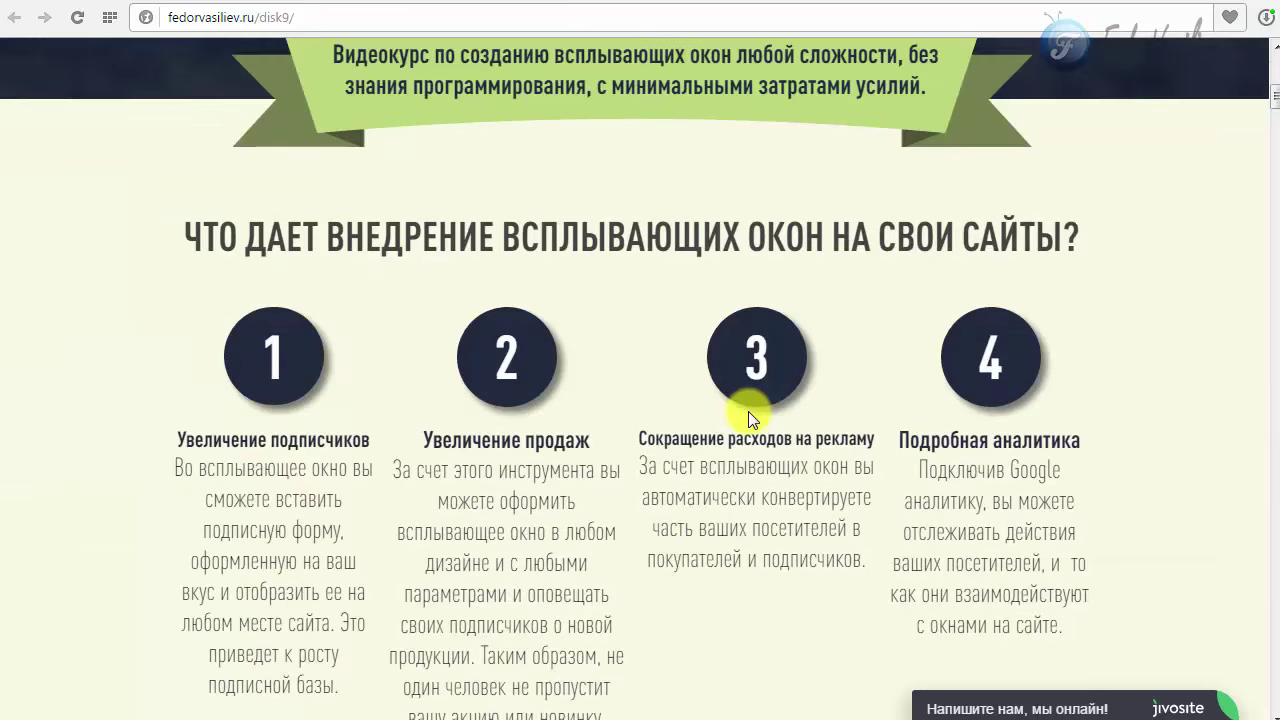
pyautogui.scroll(-10, 735, 335)
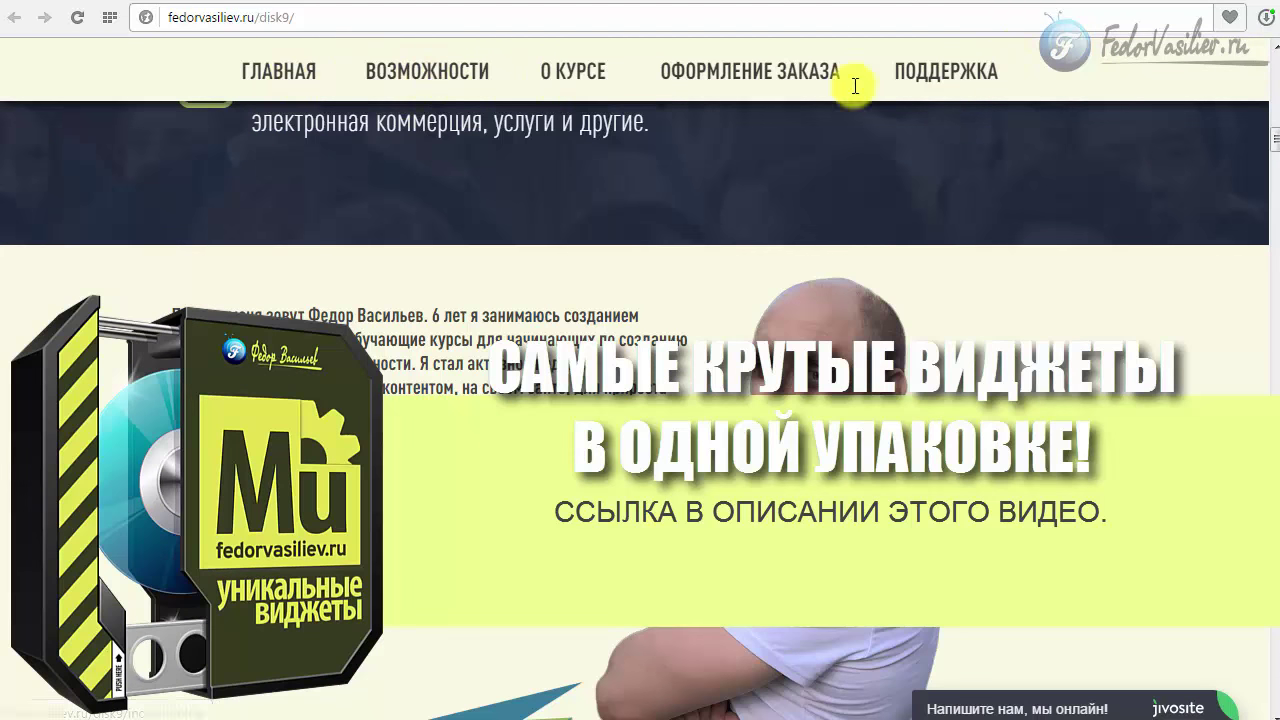
pyautogui.click(425, 88)
pyautogui.click(410, 80)
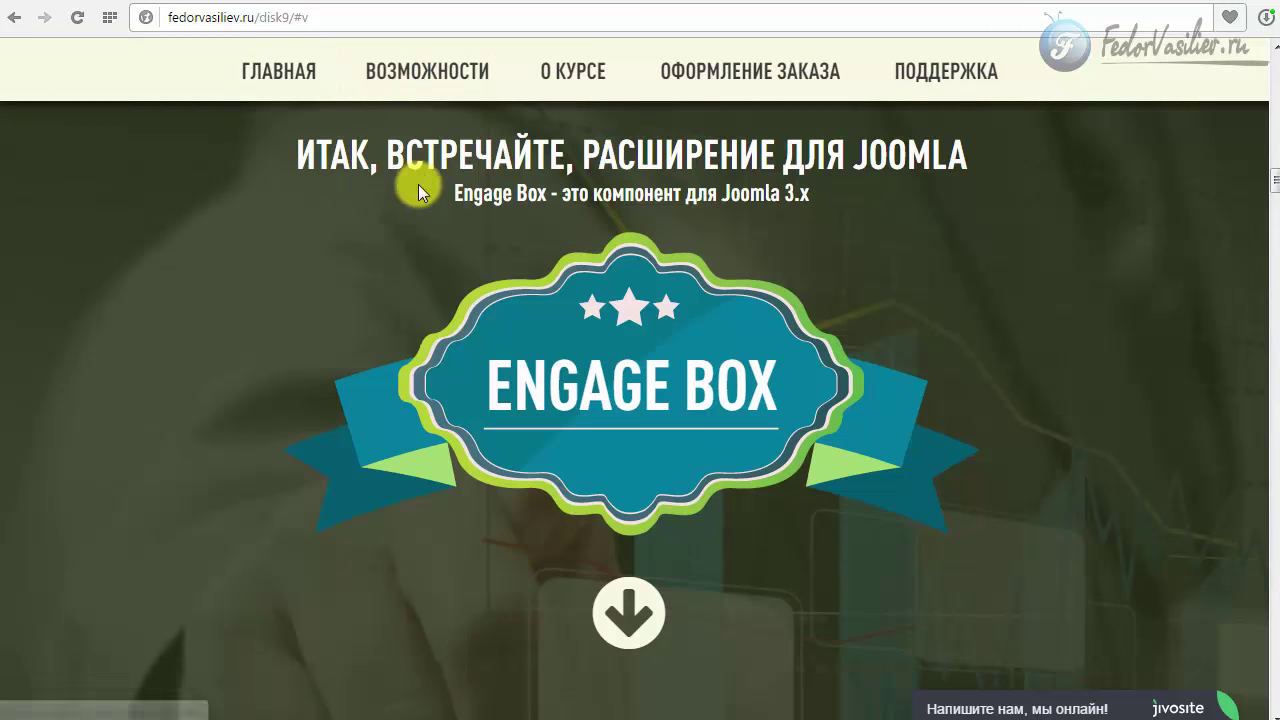
pyautogui.click(566, 76)
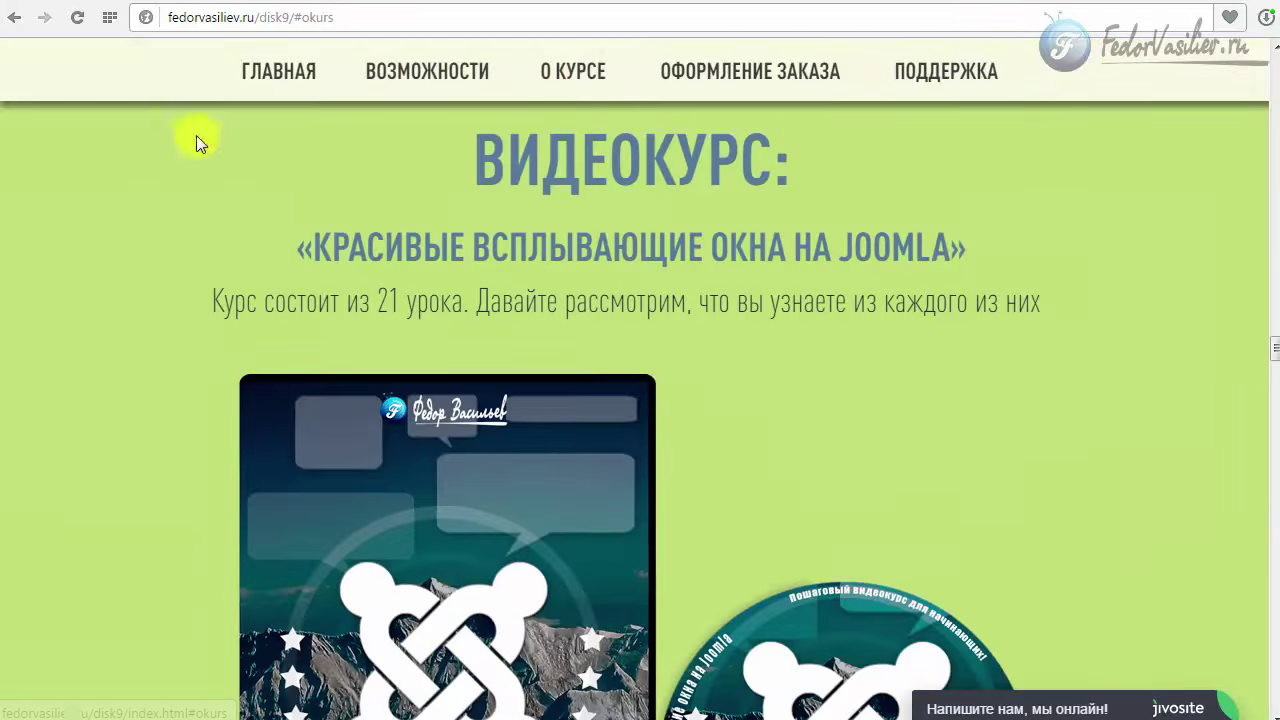
pyautogui.click(280, 77)
pyautogui.scroll(-20, 323, 436)
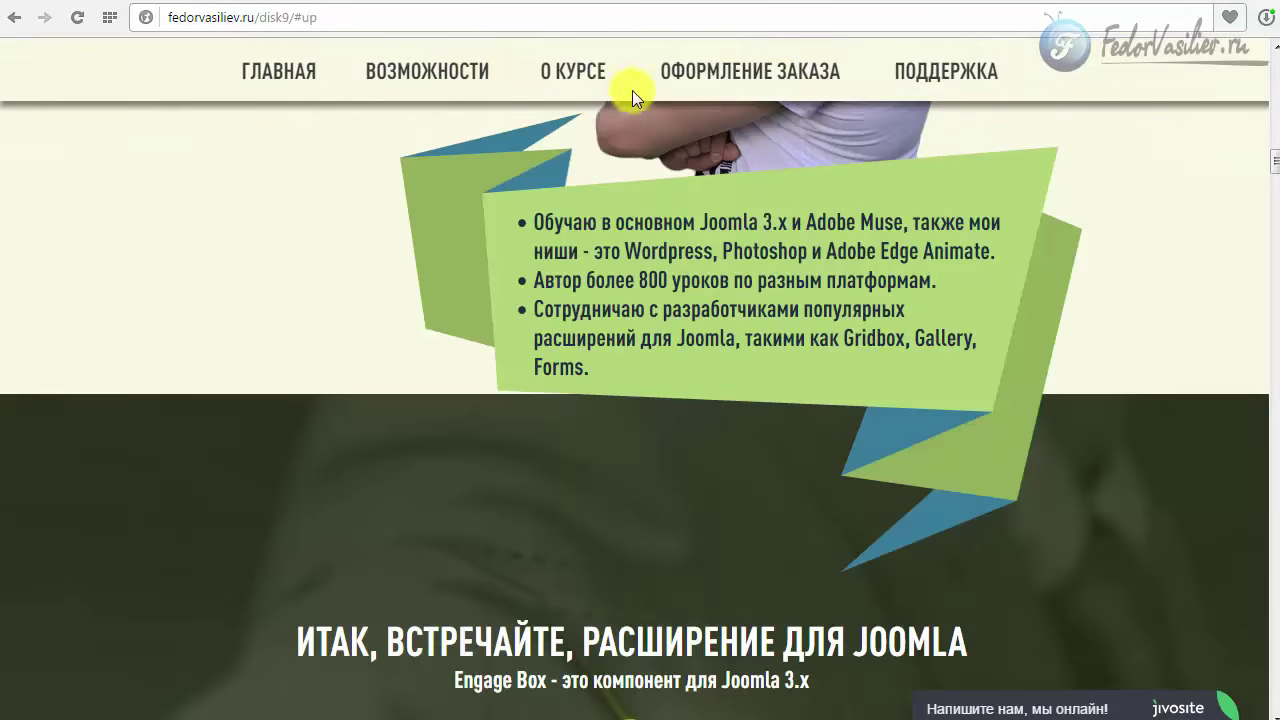
pyautogui.click(716, 74)
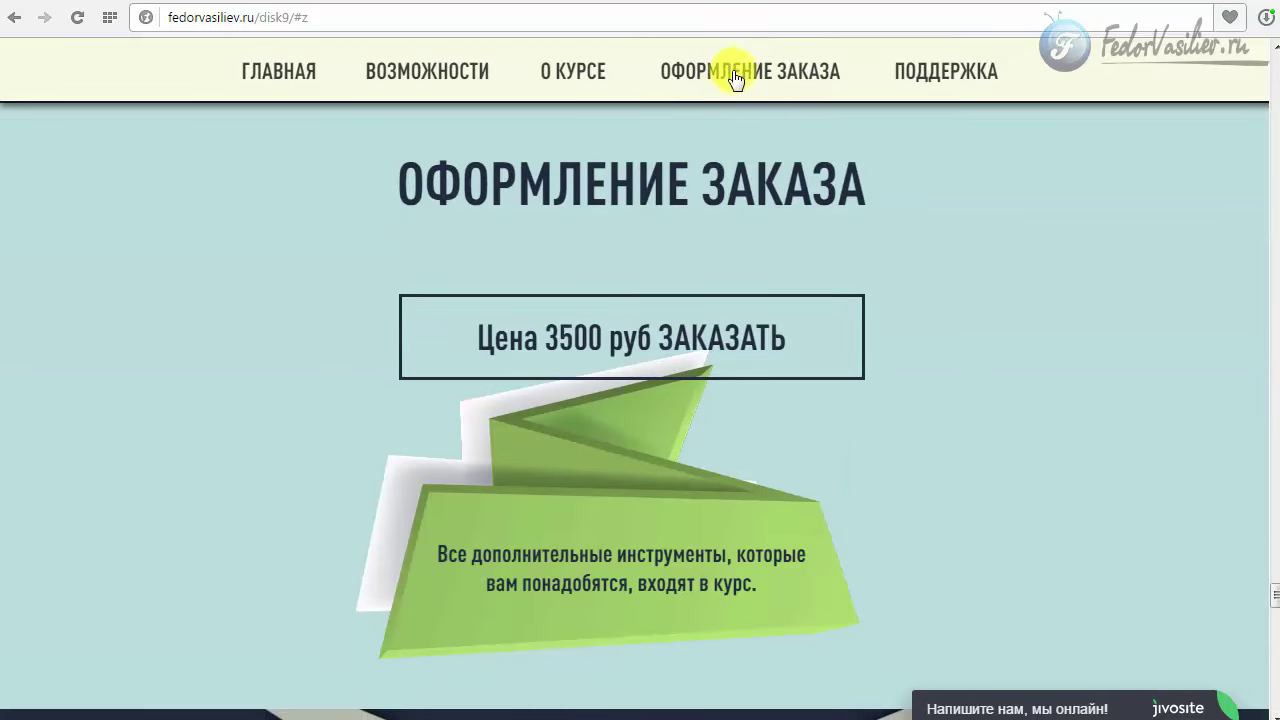
pyautogui.click(928, 70)
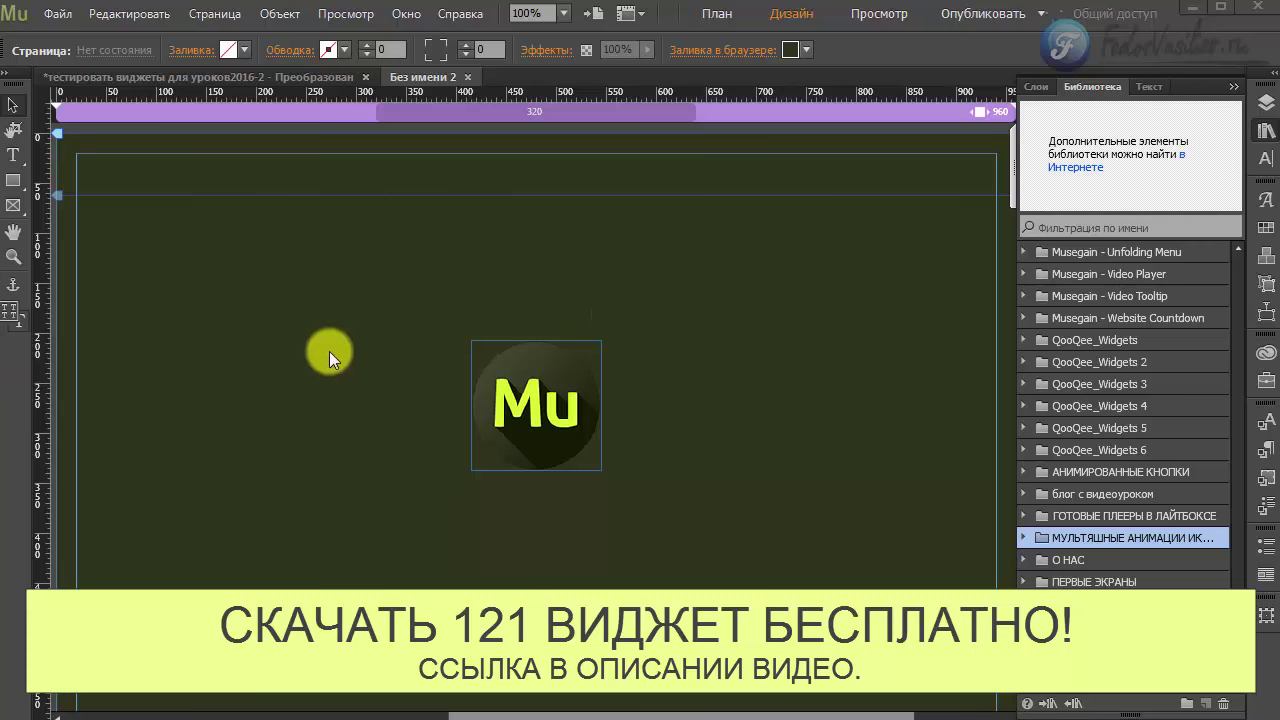
# In Adobe Muse, place the Add First widget from the cartoon icon animations library folder in the page's upper-left corner.
pyautogui.click(1023, 538)
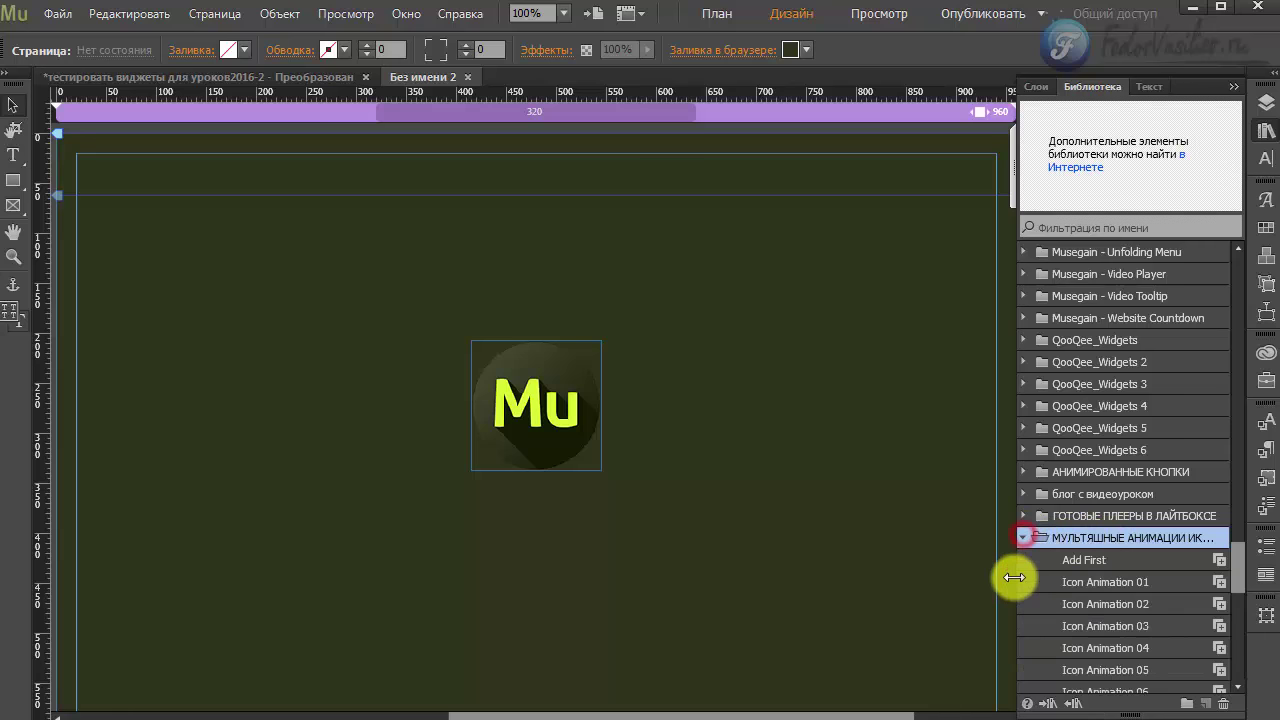
pyautogui.moveTo(1240, 576); pyautogui.dragTo(1238, 604)
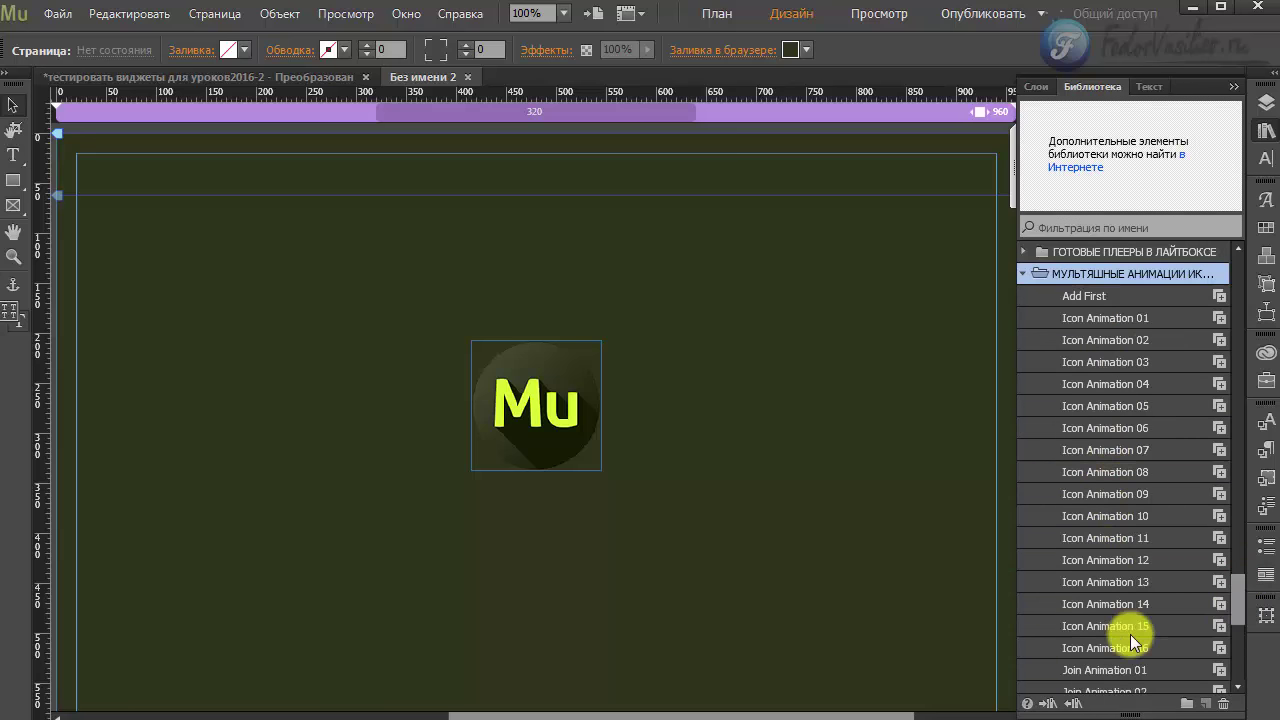
pyautogui.moveTo(1240, 595)
pyautogui.mouseDown()
pyautogui.moveTo(1228, 688)
pyautogui.moveTo(1233, 592)
pyautogui.mouseUp()
pyautogui.scroll(1, 1093, 530)
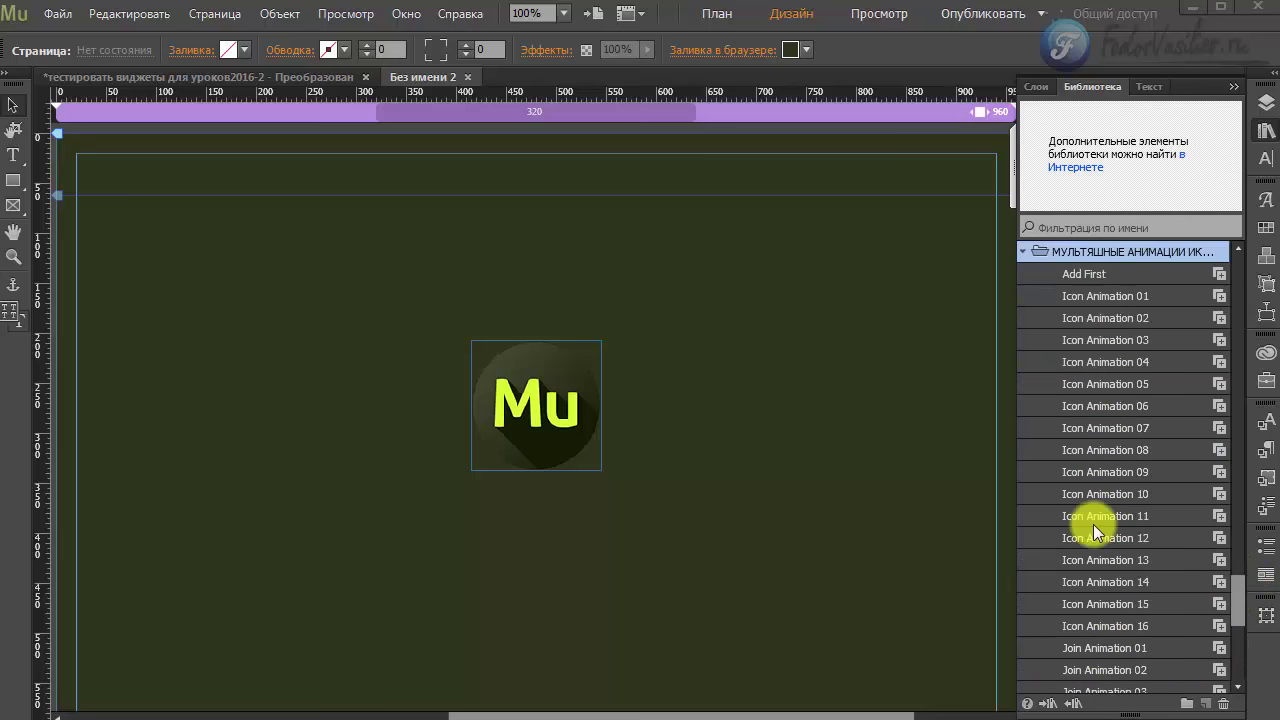
pyautogui.click(1086, 280)
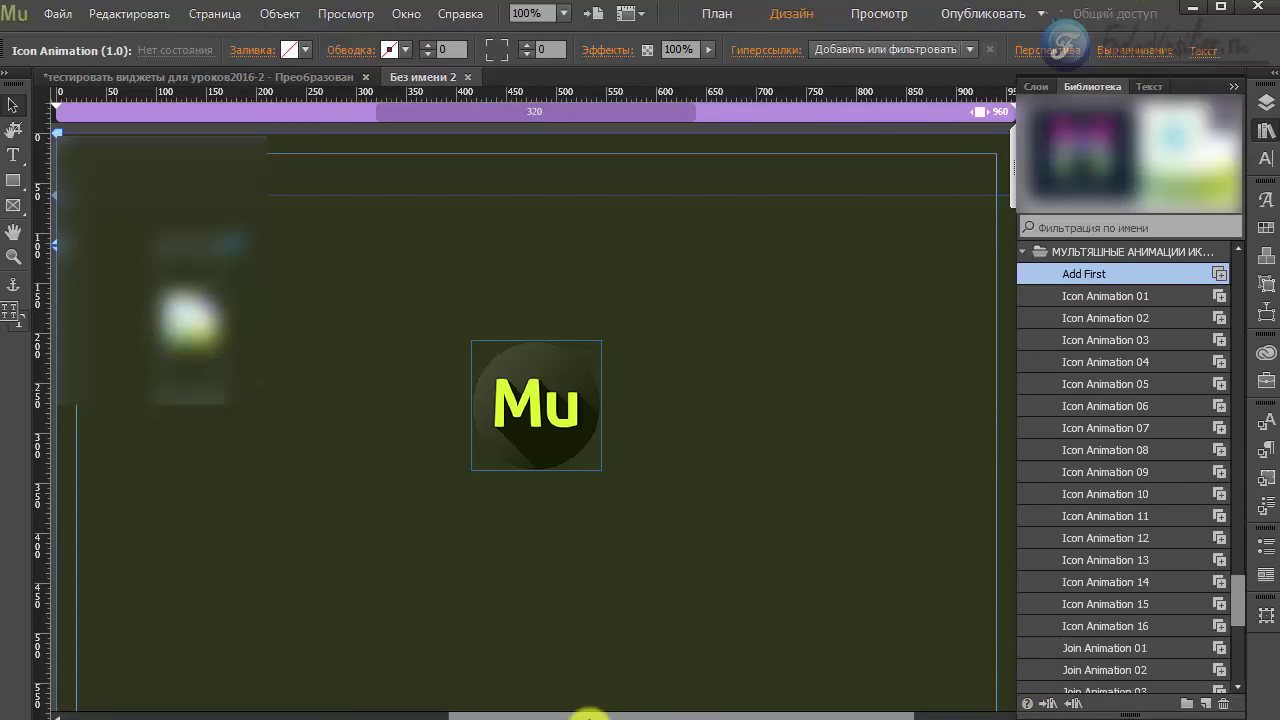
pyautogui.moveTo(585, 714); pyautogui.dragTo(536, 714)
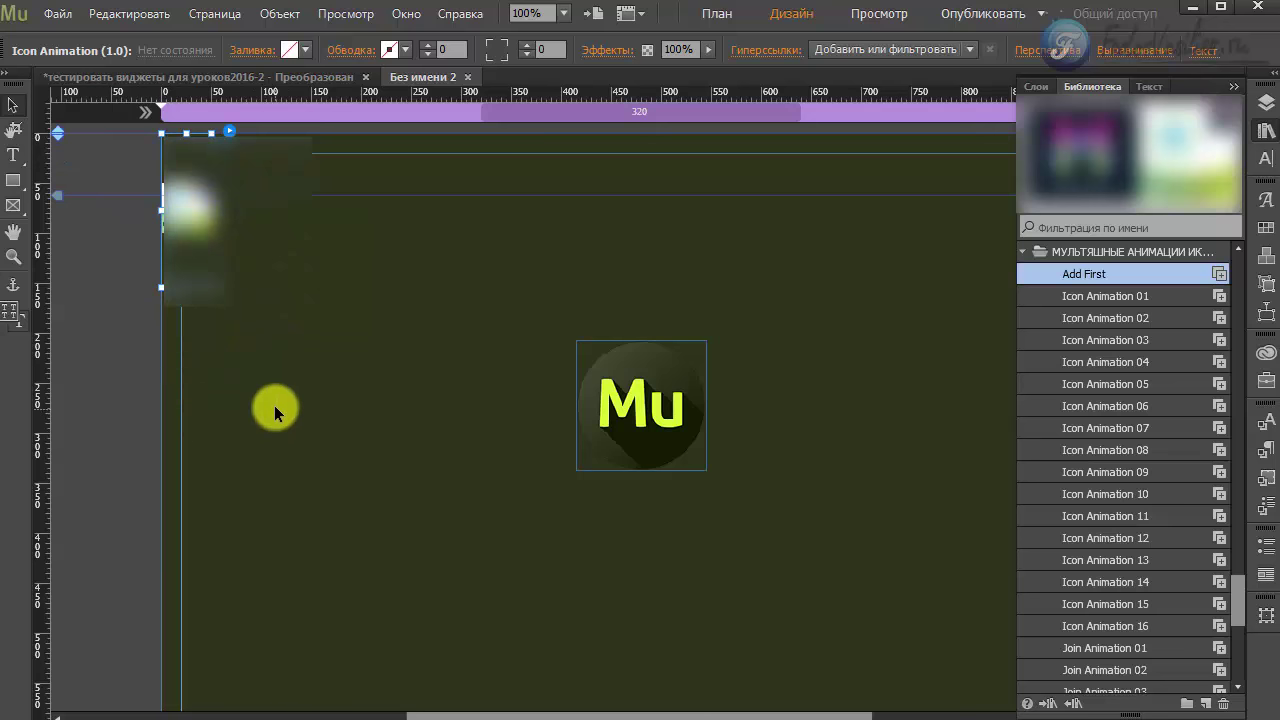
# Add the Icon Animation 01 widget to the page and place it between the Add First widget and the Mu logo.
pyautogui.click(1085, 297)
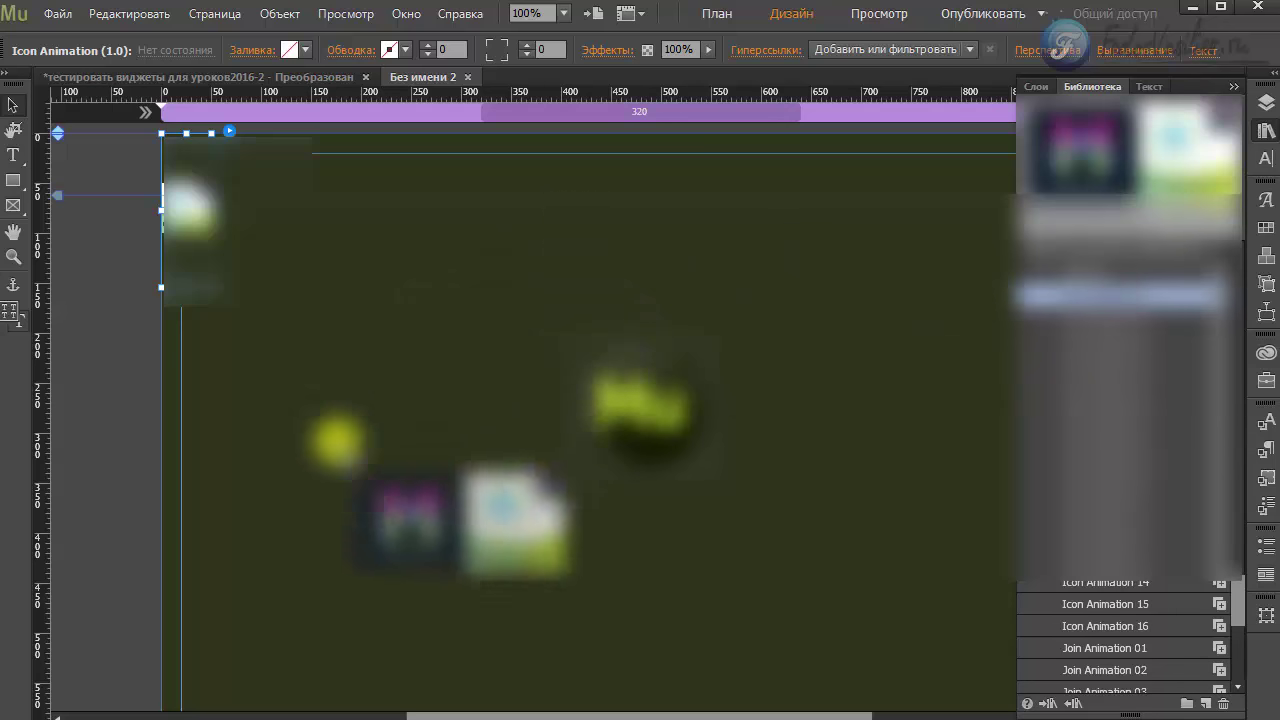
pyautogui.click(397, 443)
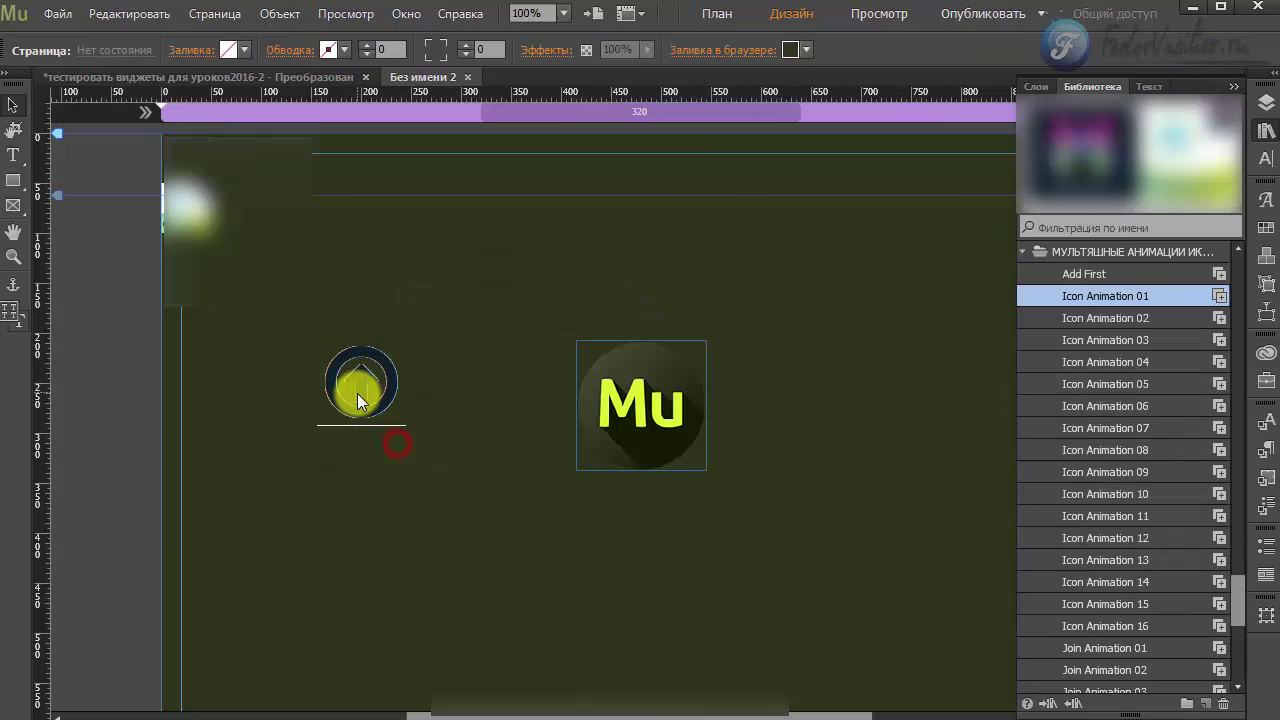
pyautogui.click(357, 397)
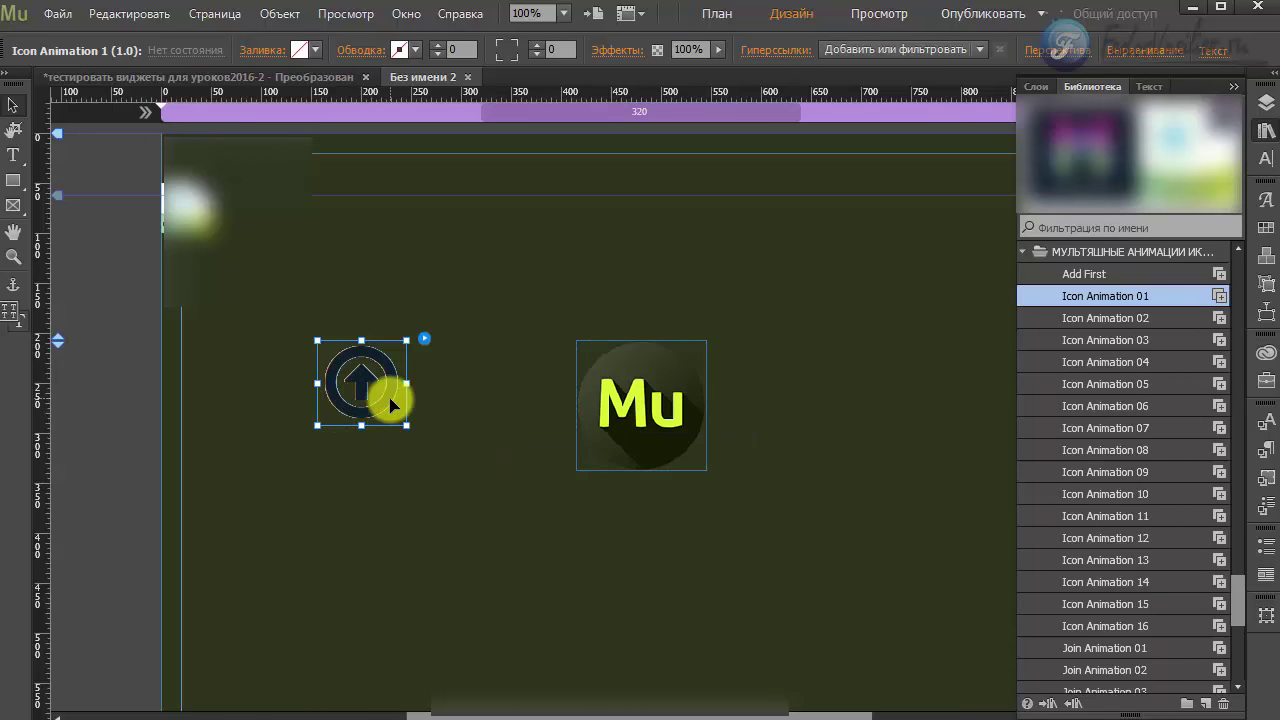
pyautogui.moveTo(357, 366); pyautogui.dragTo(263, 300)
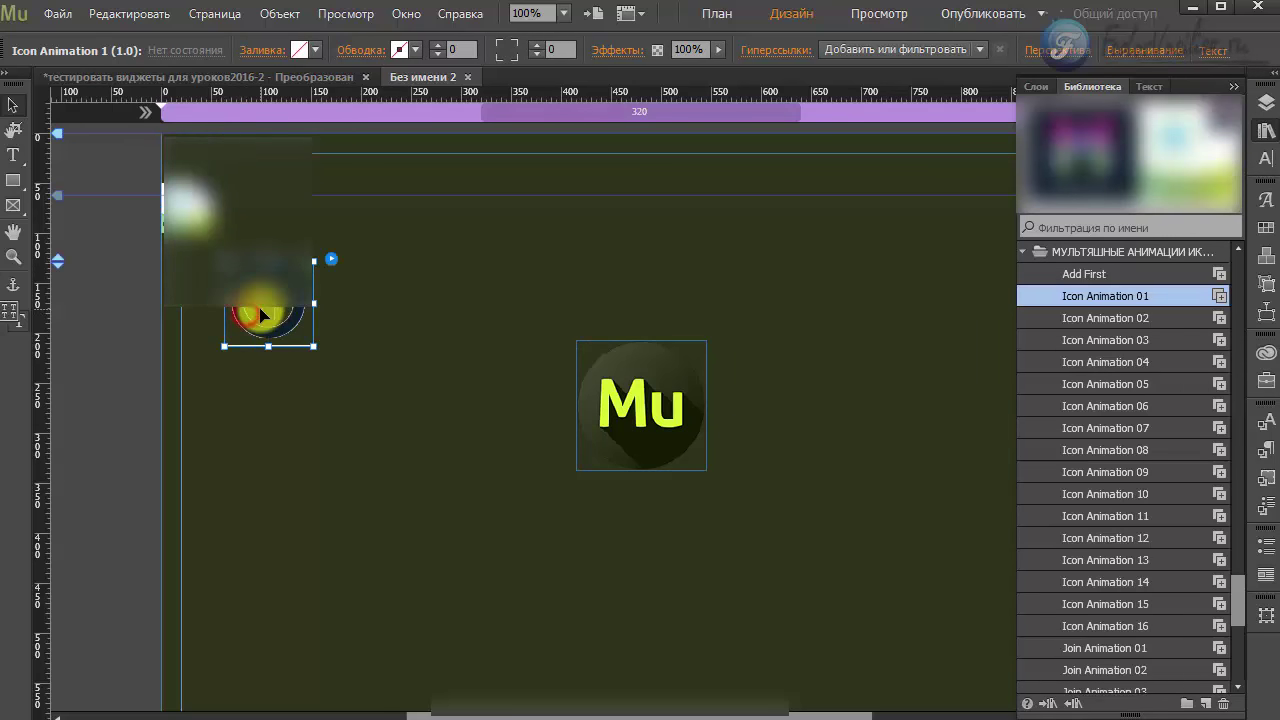
pyautogui.moveTo(278, 311)
pyautogui.mouseDown()
pyautogui.moveTo(278, 218)
pyautogui.moveTo(313, 355)
pyautogui.moveTo(285, 338)
pyautogui.moveTo(313, 397)
pyautogui.mouseUp()
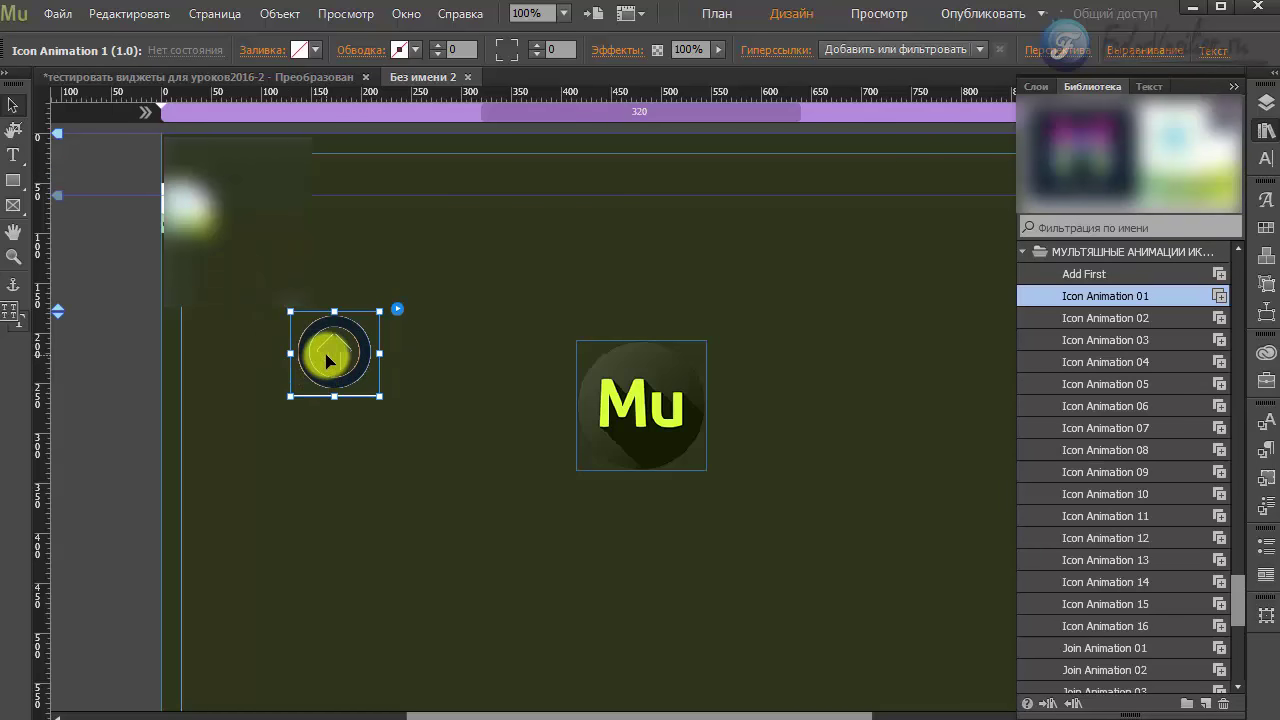
# Change the Icon Animation 1 widget's icon to fa-viacoin and review its instance number and icon size settings.
pyautogui.click(396, 308)
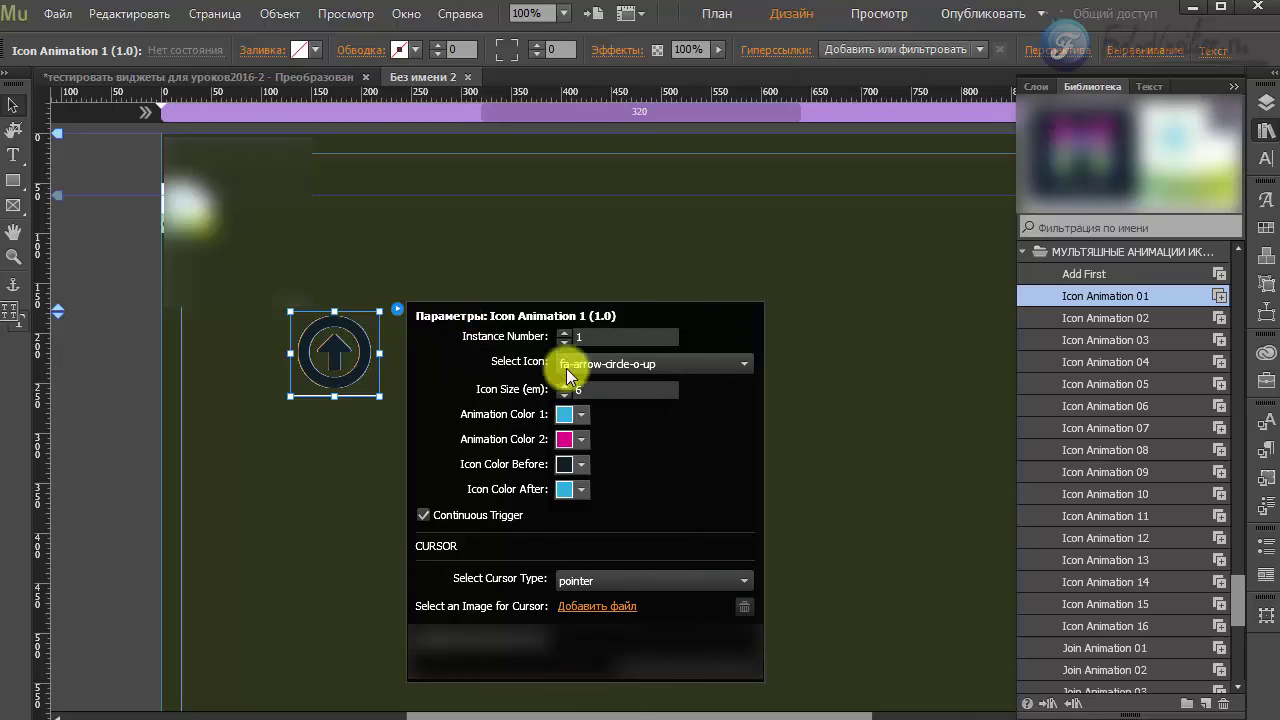
pyautogui.click(580, 336)
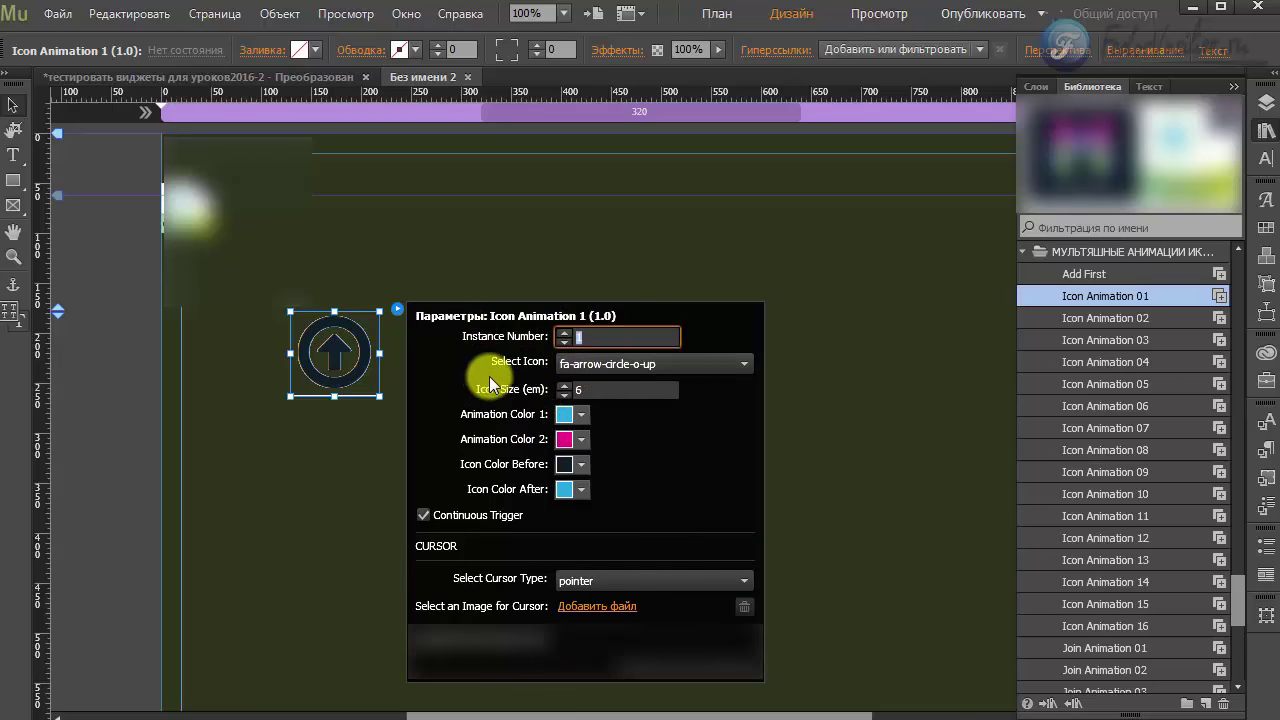
pyautogui.click(602, 364)
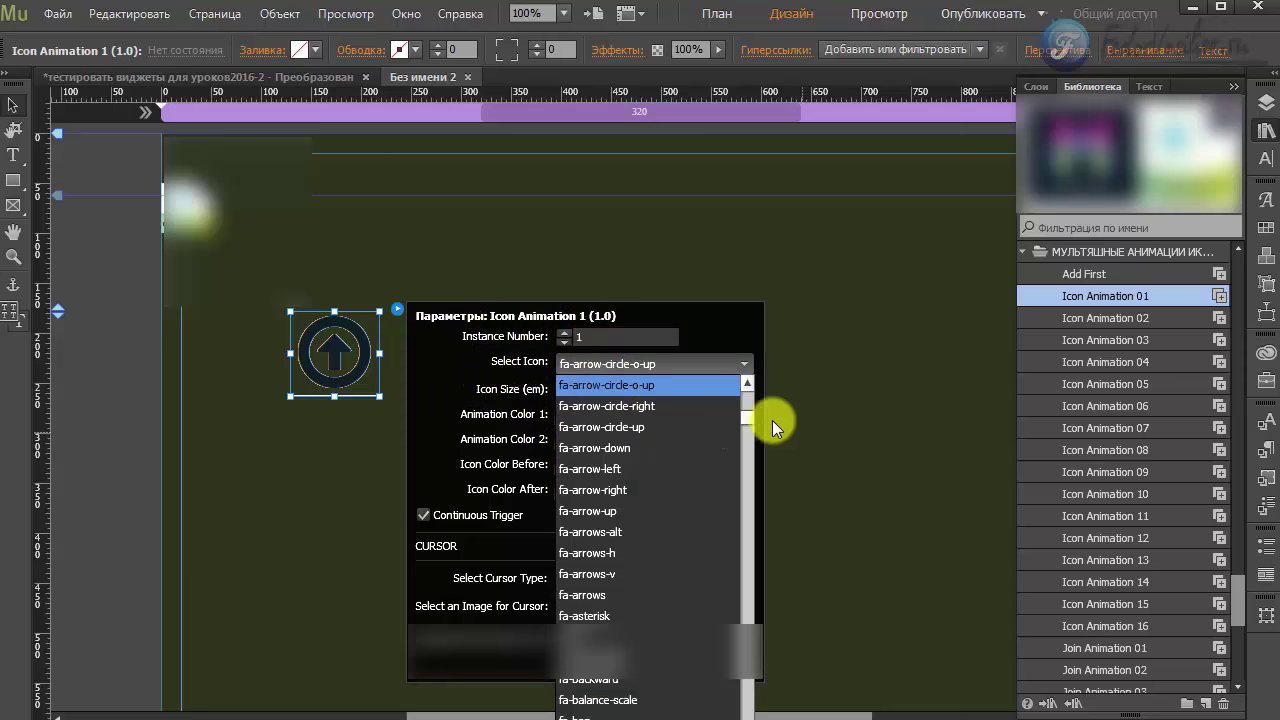
pyautogui.moveTo(750, 419); pyautogui.dragTo(740, 712)
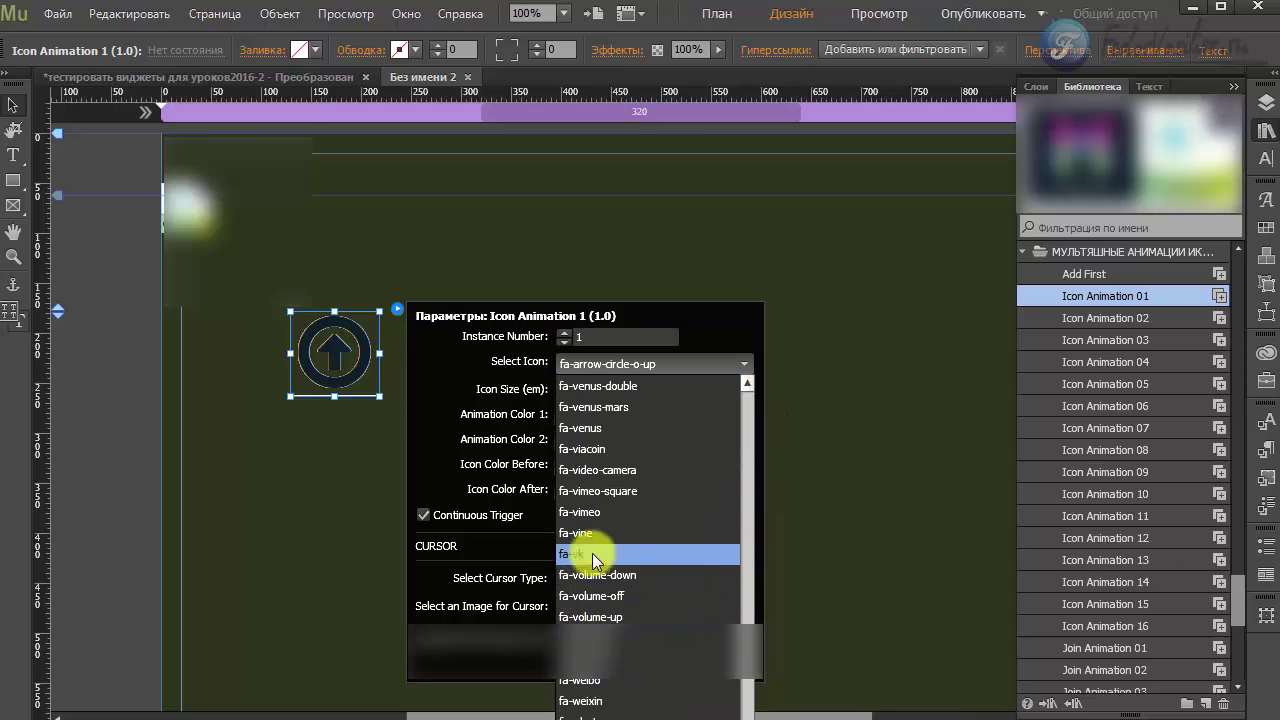
pyautogui.click(590, 449)
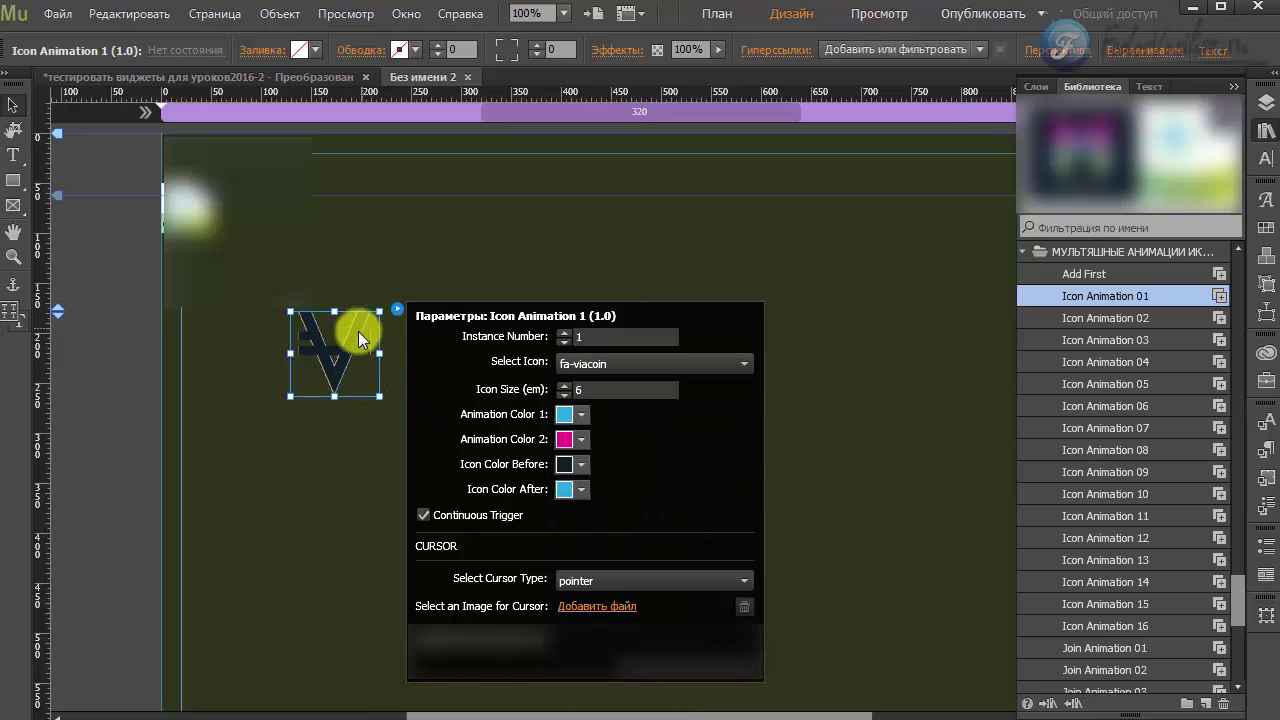
pyautogui.click(591, 390)
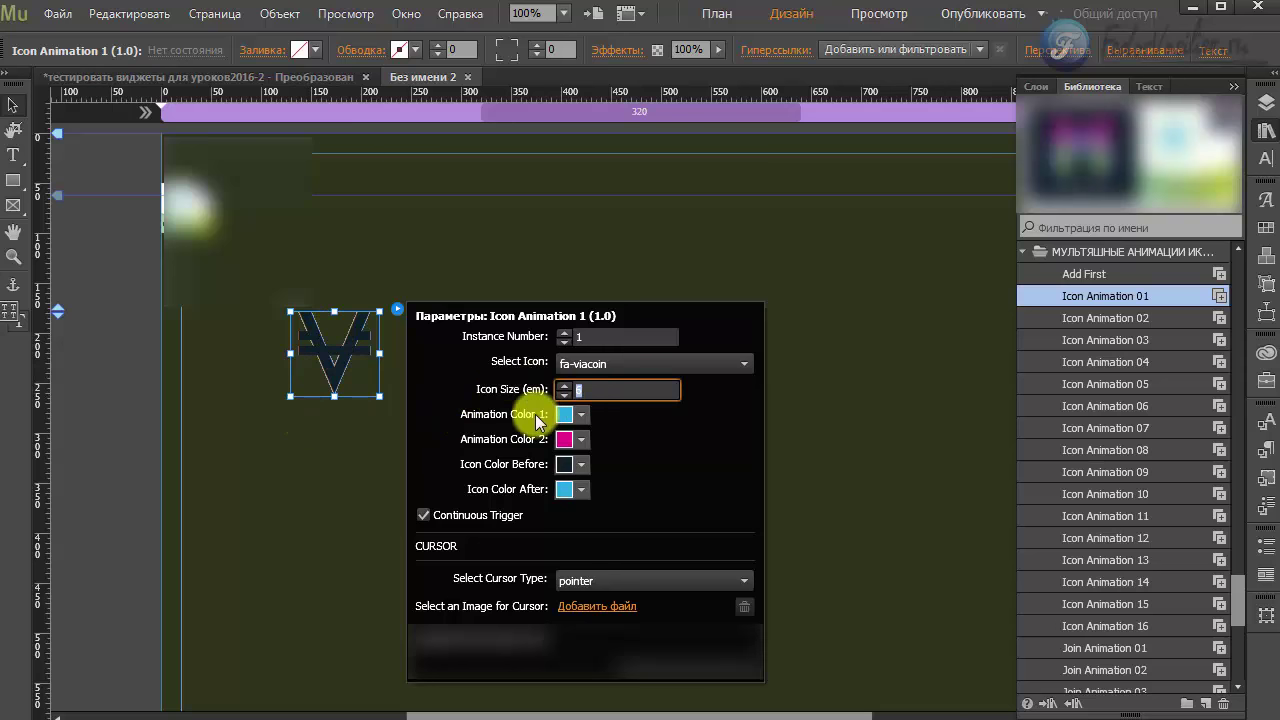
pyautogui.click(589, 393)
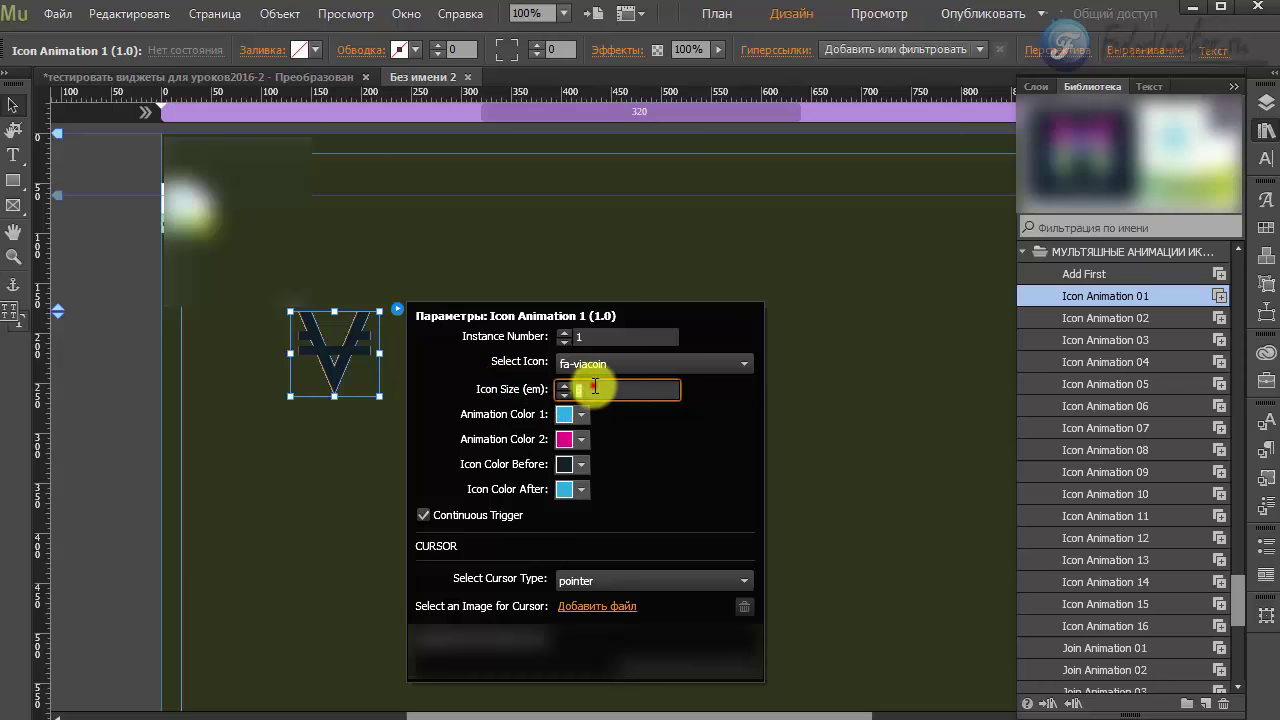
# Move the icon widget directly above the Mu logo and preview the page in the browser to test its animation.
pyautogui.click(318, 352)
pyautogui.moveTo(318, 352); pyautogui.dragTo(622, 278)
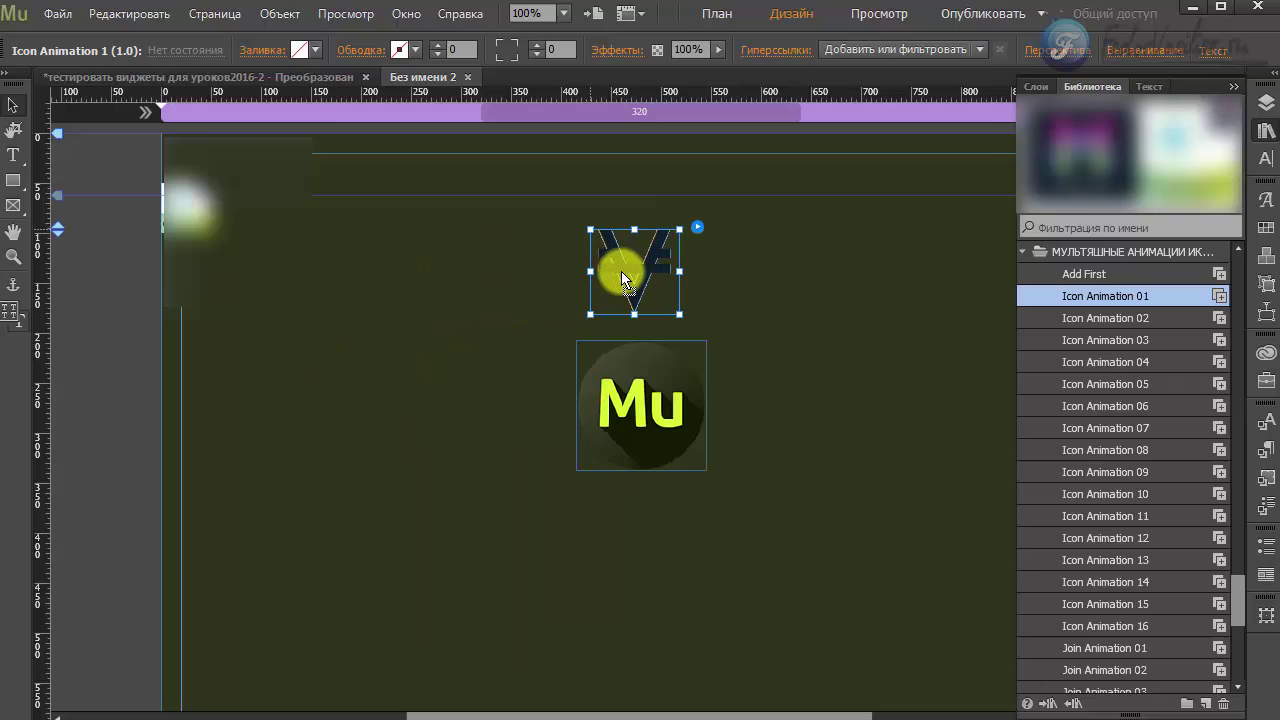
pyautogui.click(75, 22)
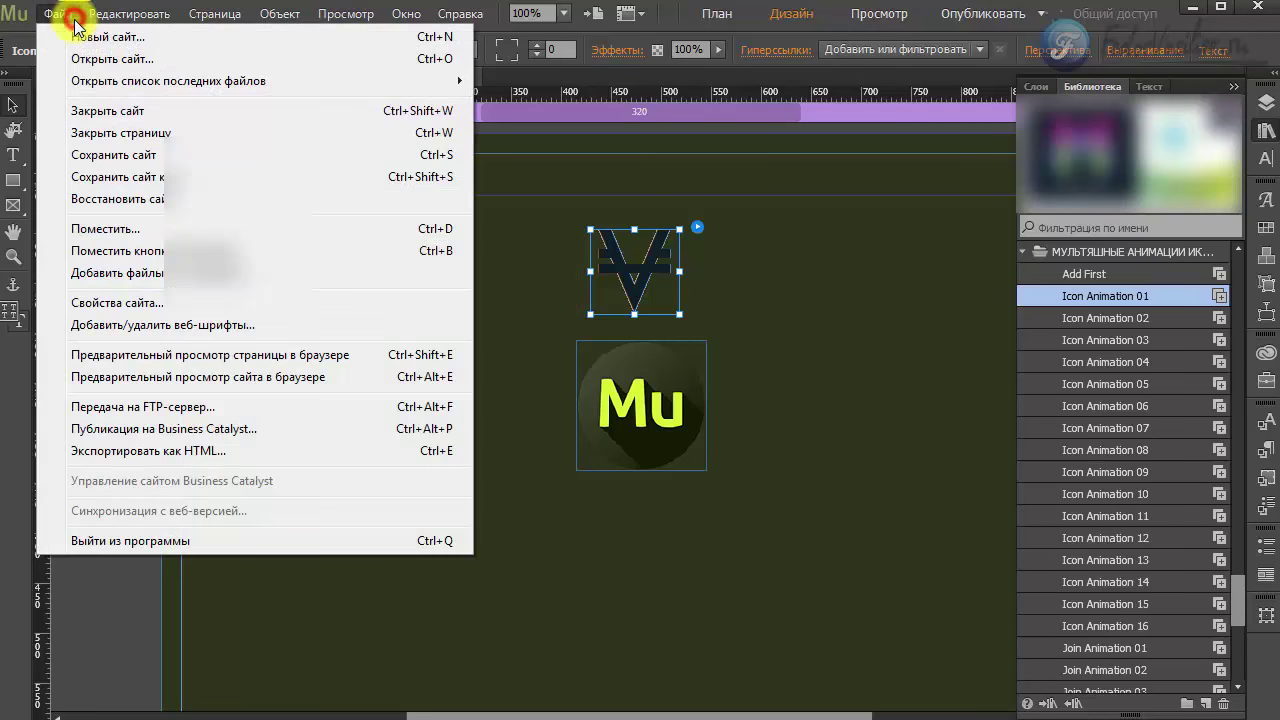
pyautogui.click(200, 354)
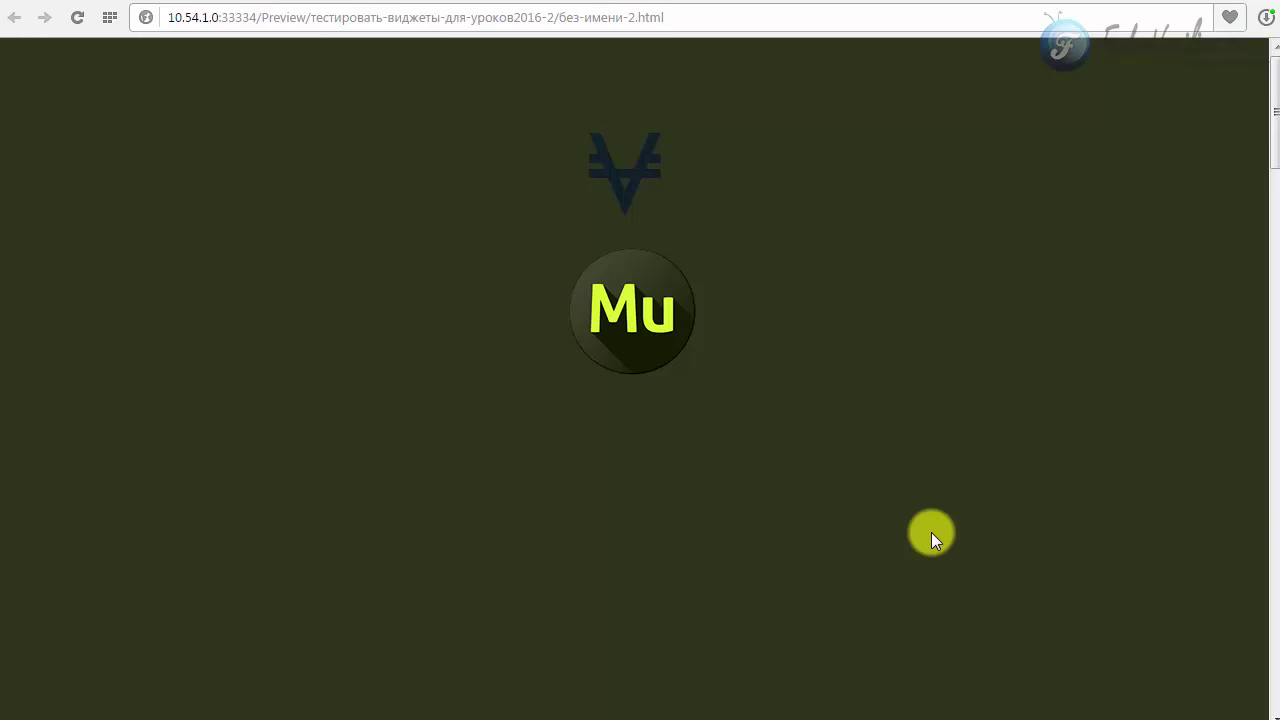
pyautogui.click(620, 178)
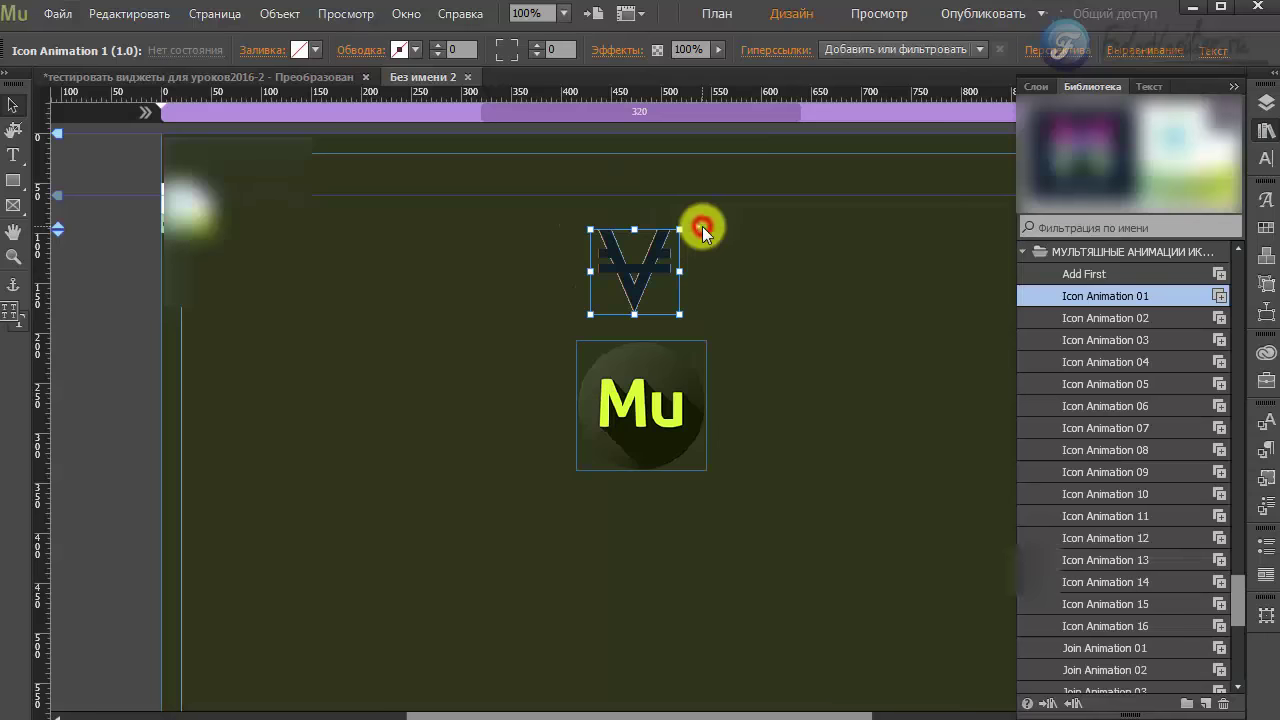
# Set the Icon Animation 1 widget's Icon Color Before to white.
pyautogui.click(698, 227)
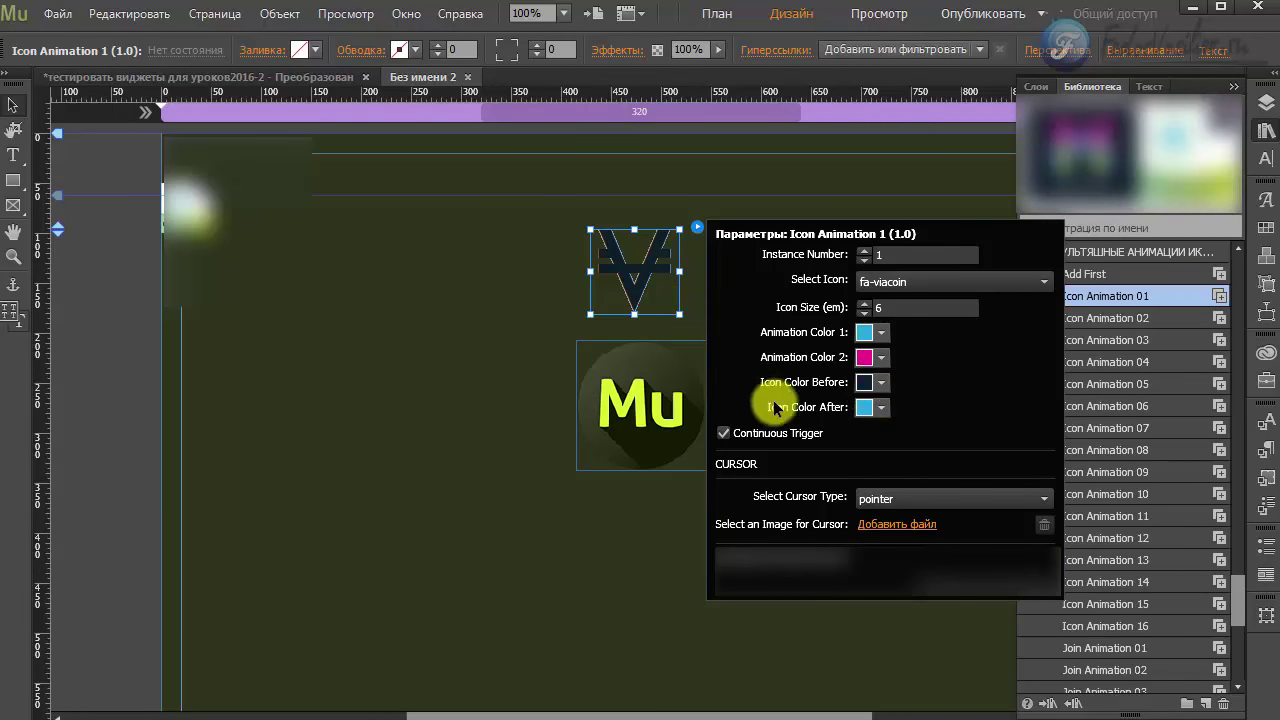
pyautogui.click(868, 384)
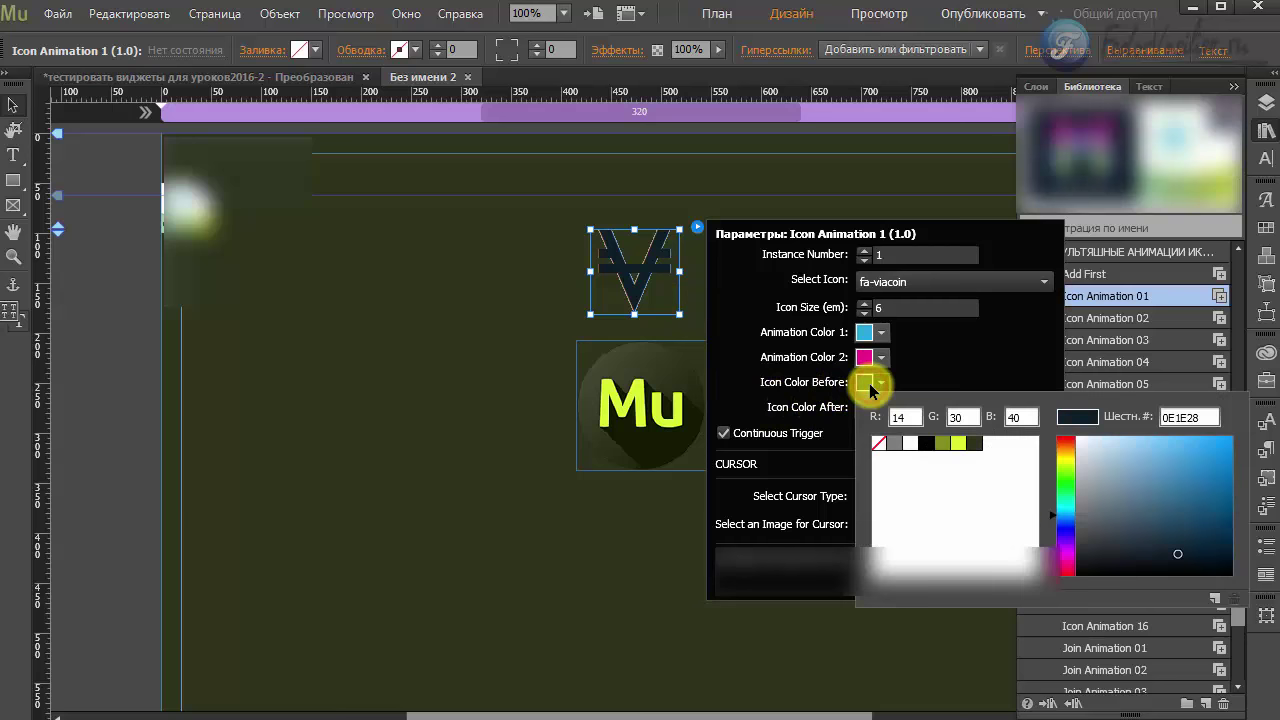
pyautogui.click(912, 452)
pyautogui.click(944, 358)
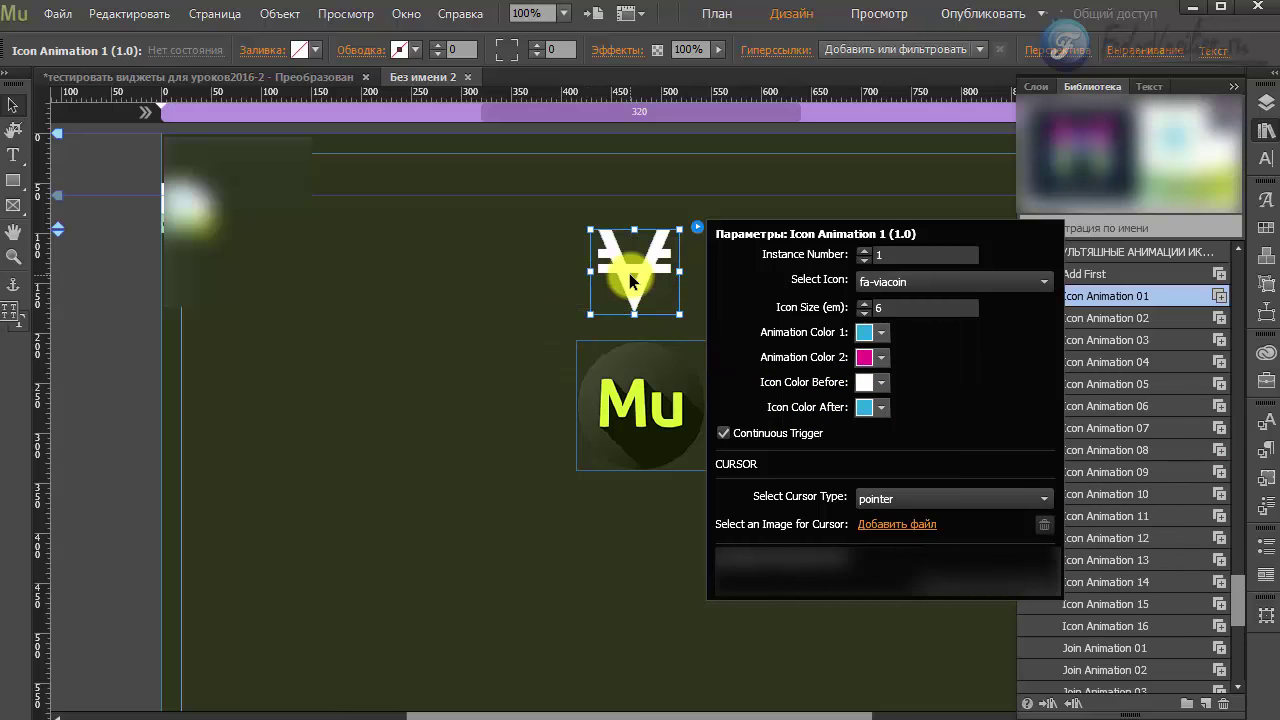
# Set the widget's Icon Color After to the dark olive swatch 30331C and reopen the widget options.
pyautogui.click(864, 410)
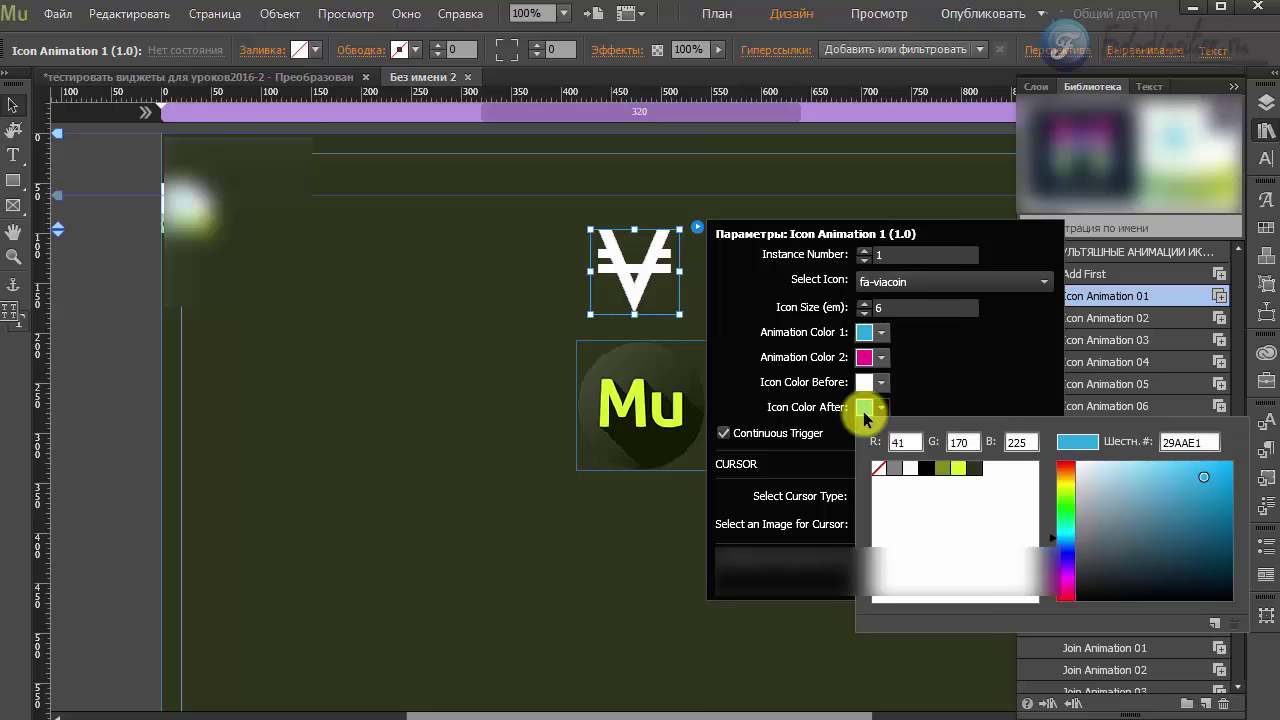
pyautogui.click(978, 470)
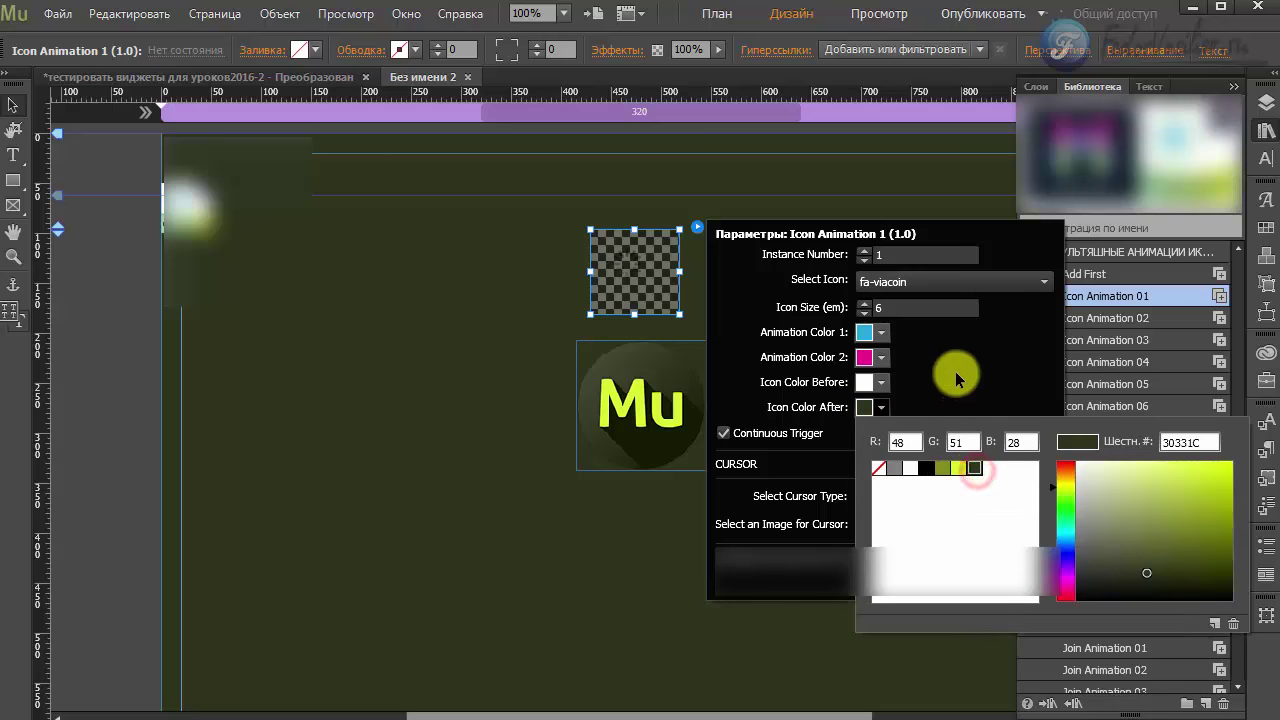
pyautogui.click(957, 371)
pyautogui.click(686, 244)
pyautogui.click(697, 233)
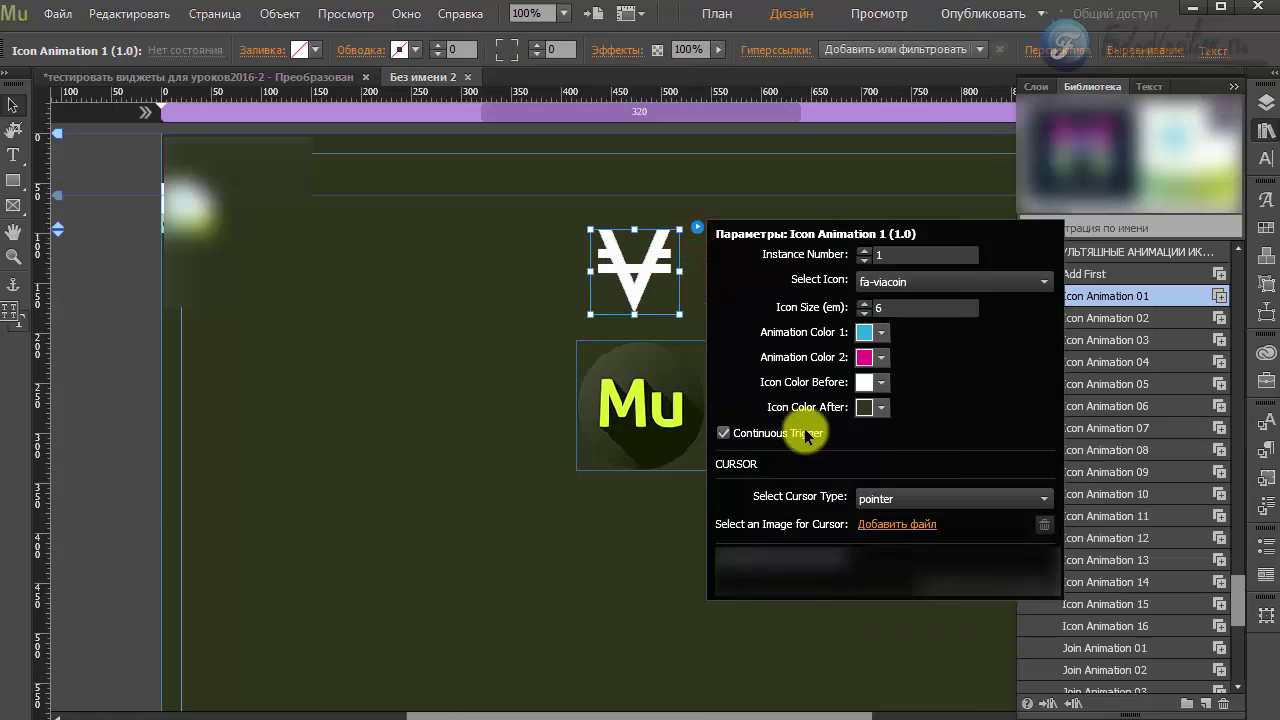
pyautogui.click(866, 384)
pyautogui.click(880, 386)
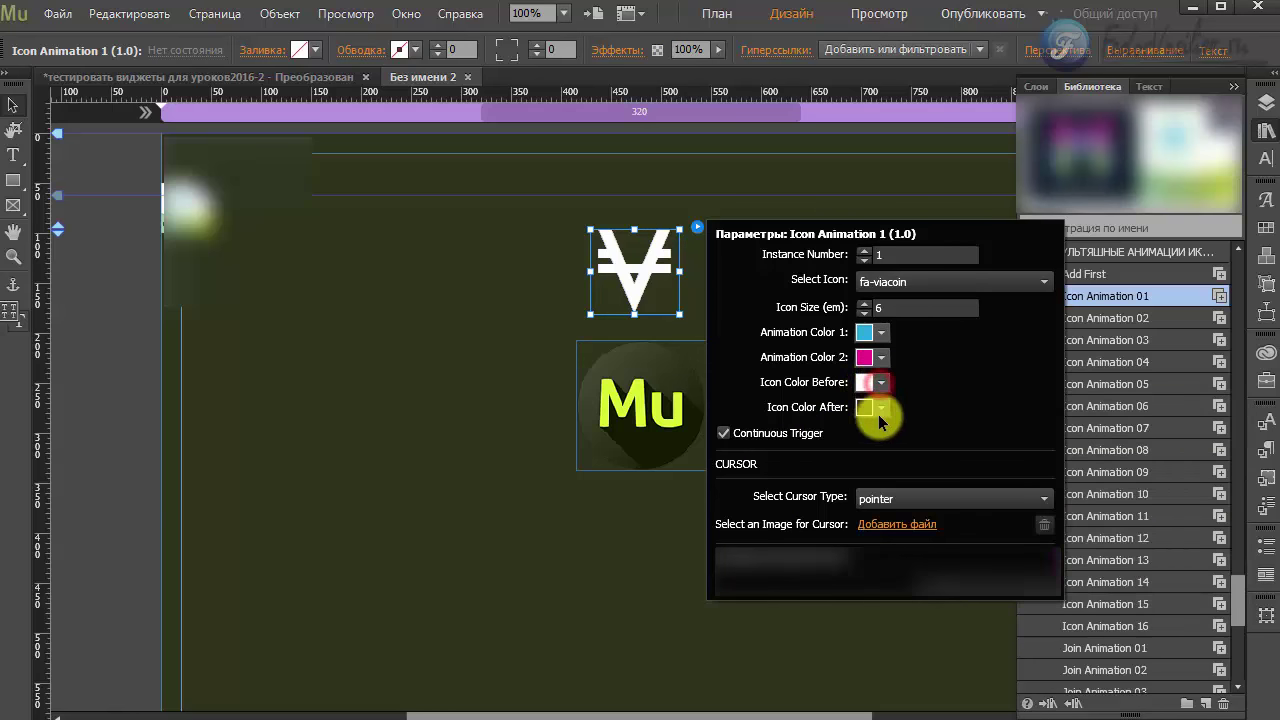
pyautogui.click(881, 408)
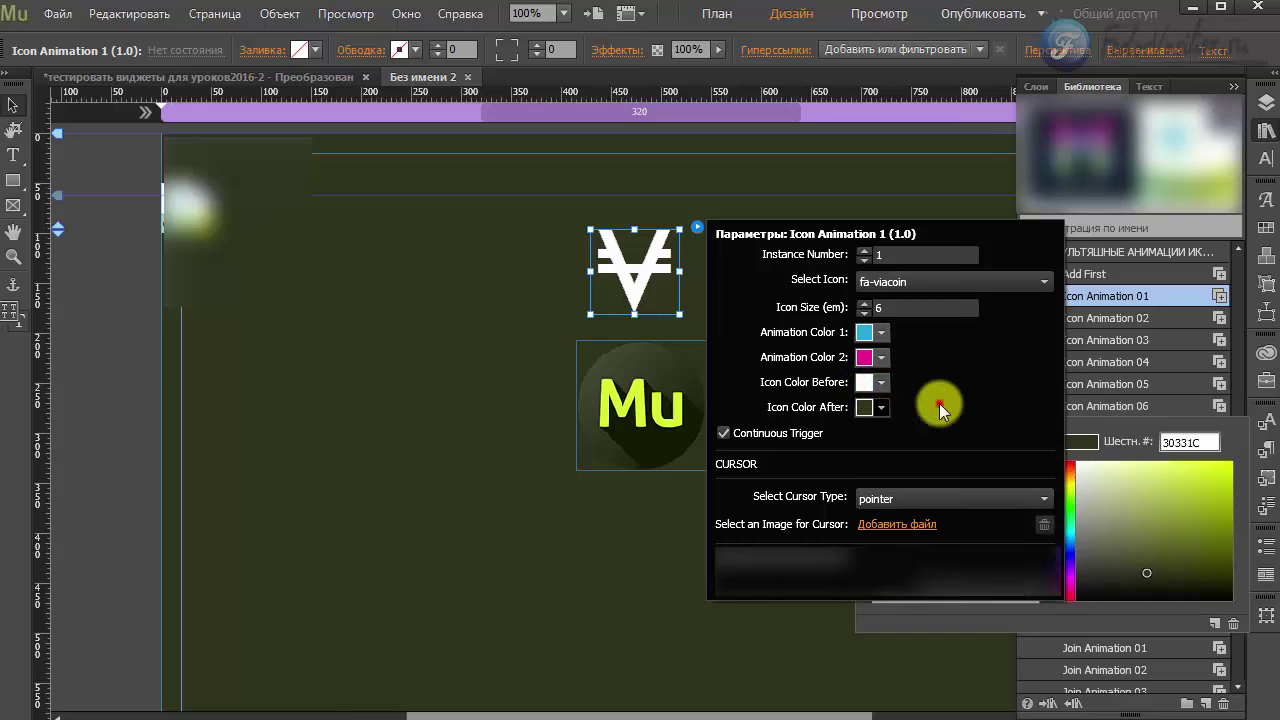
pyautogui.click(939, 403)
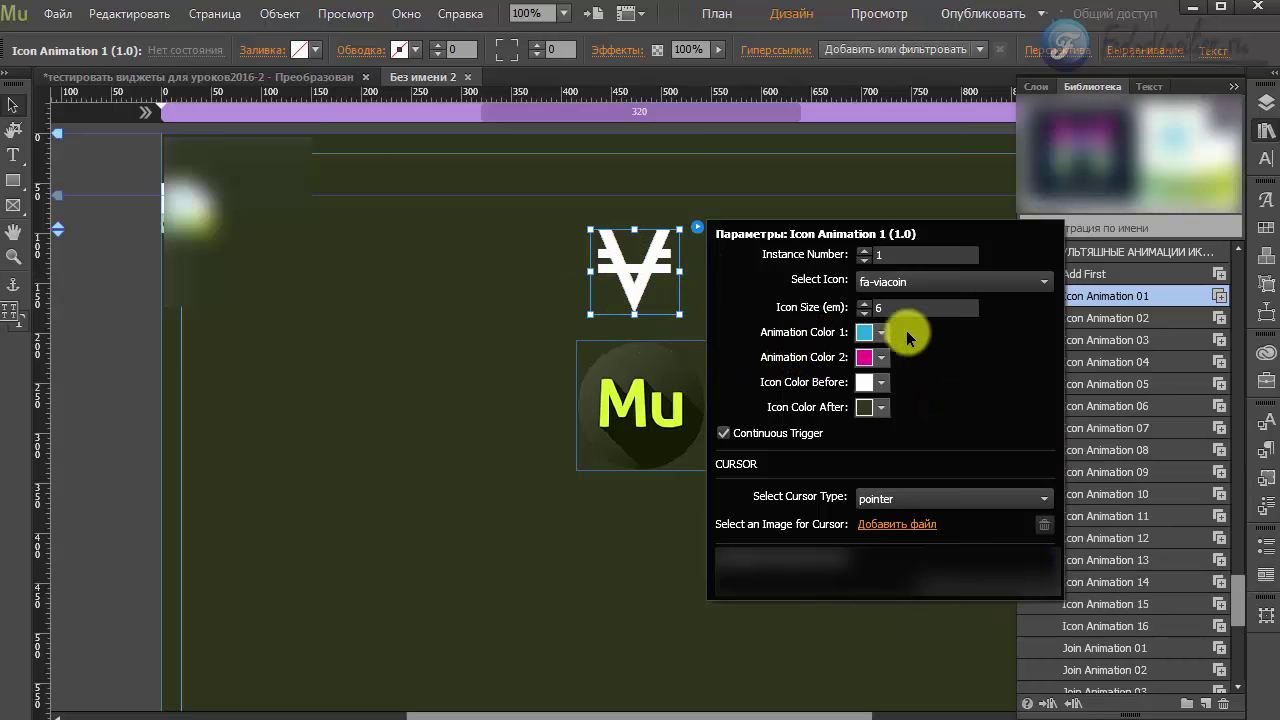
# Set the Icon Animation 1 widget's Animation Color 1 to magenta ED00FF.
pyautogui.click(866, 333)
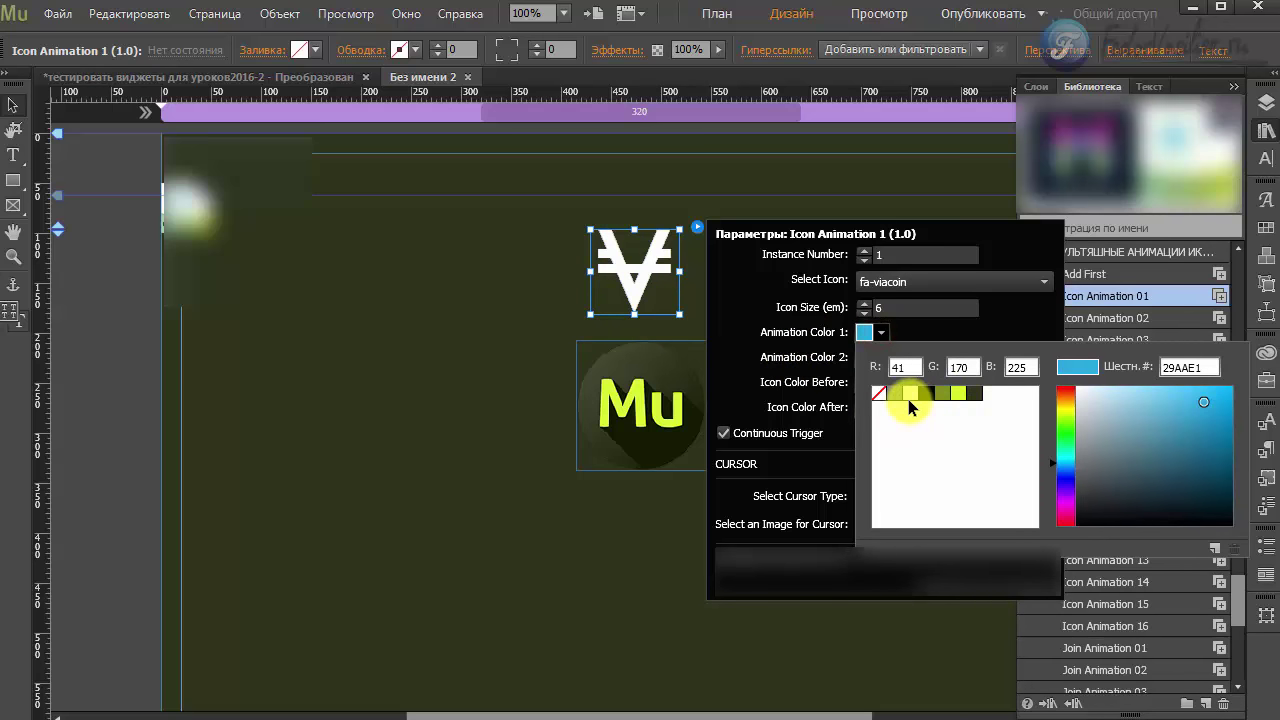
pyautogui.click(1126, 442)
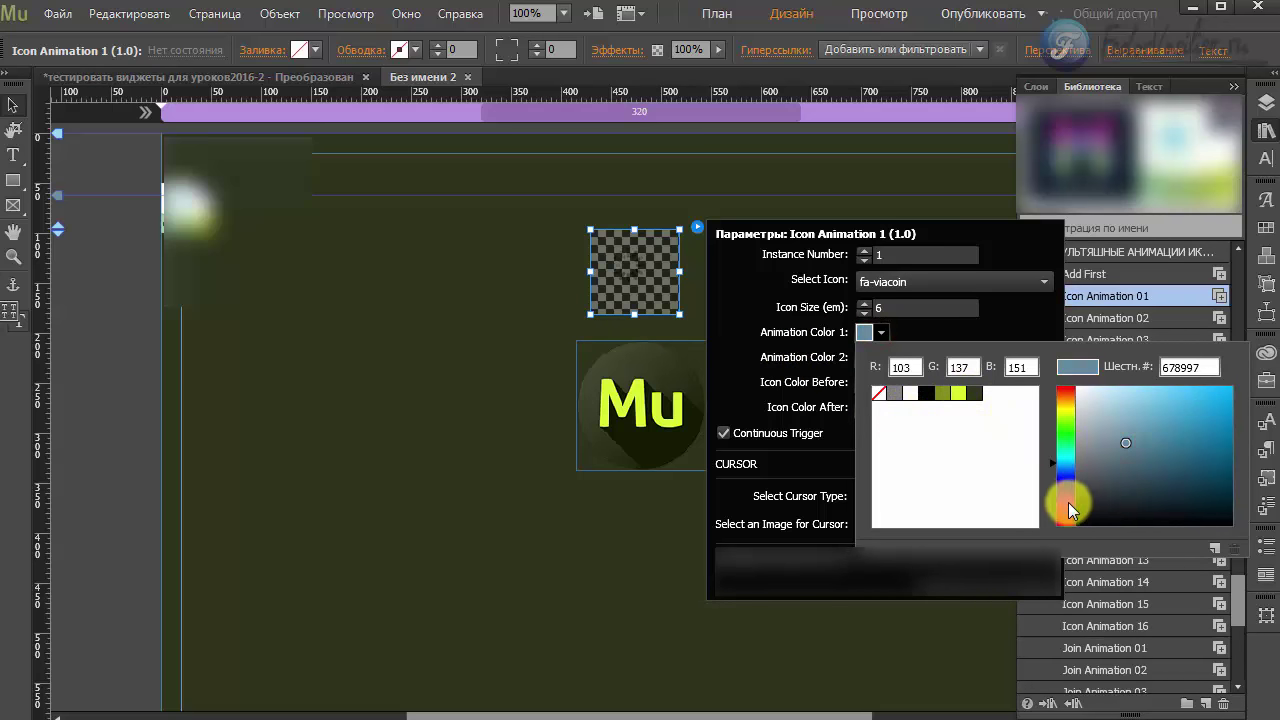
pyautogui.click(1066, 502)
pyautogui.moveTo(1195, 421); pyautogui.dragTo(1249, 403)
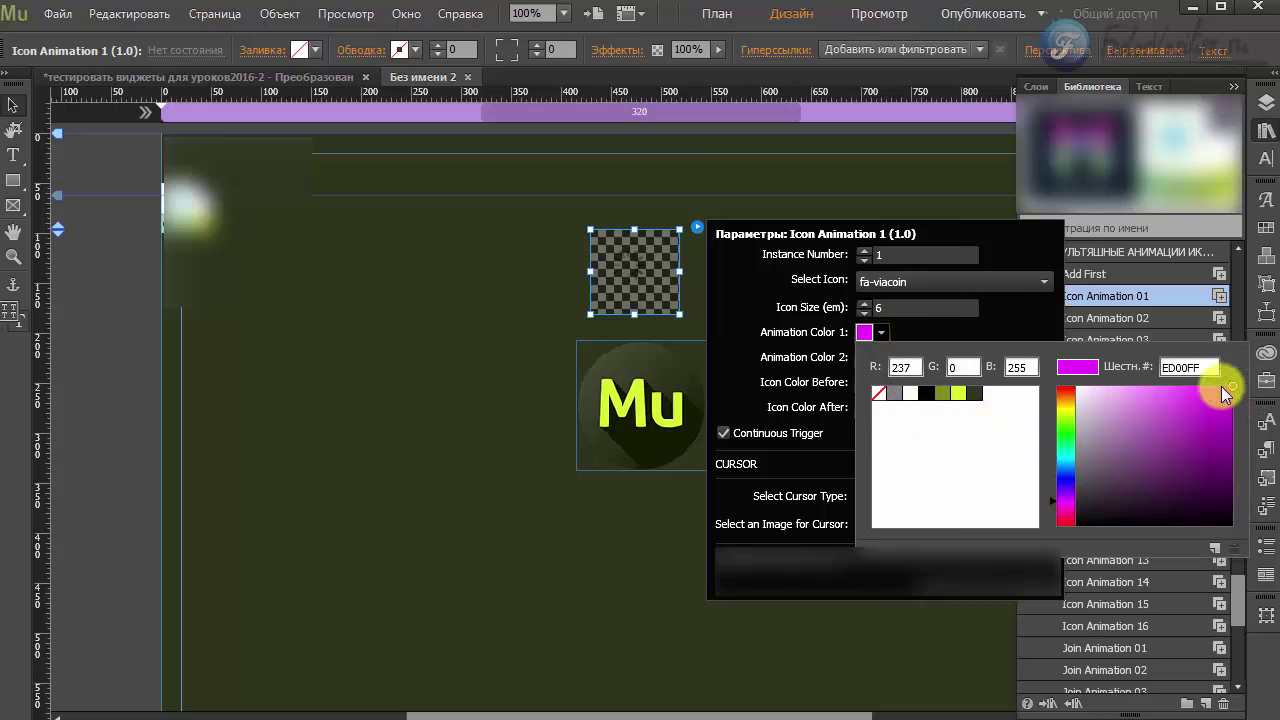
pyautogui.click(938, 332)
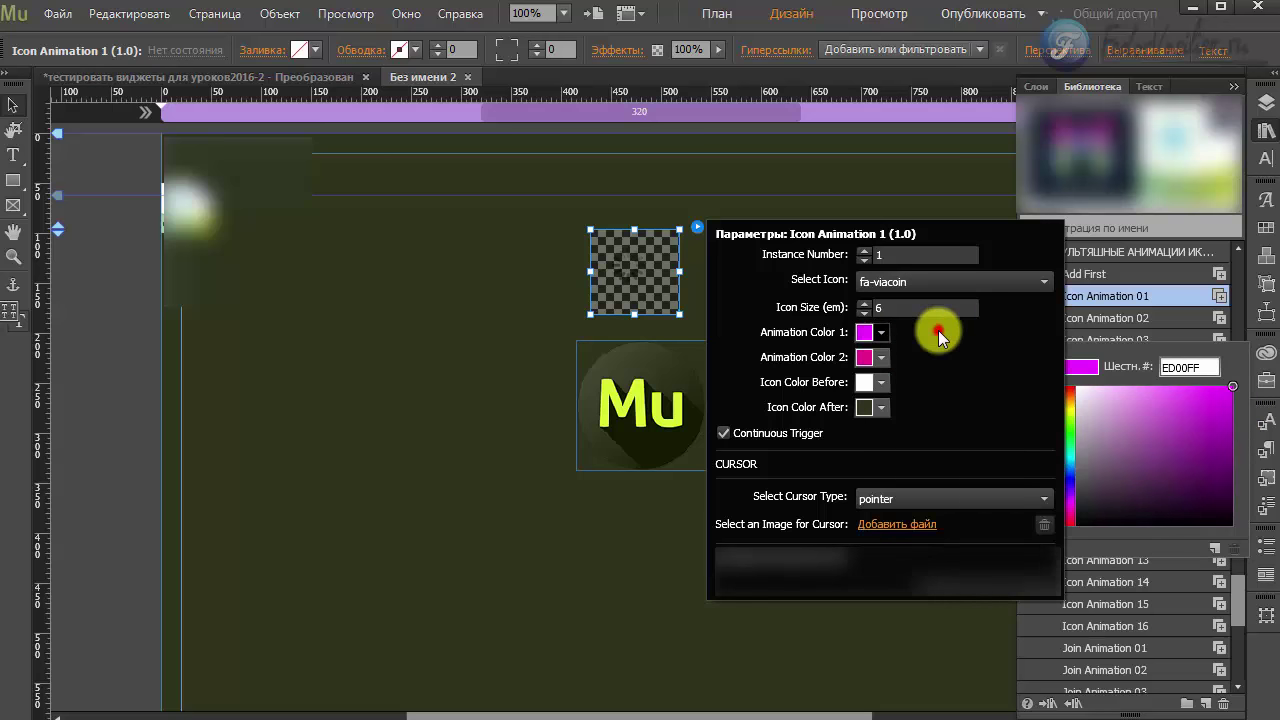
# Set the widget's Animation Color 2 to a fully saturated bright green and deselect the widget.
pyautogui.click(864, 358)
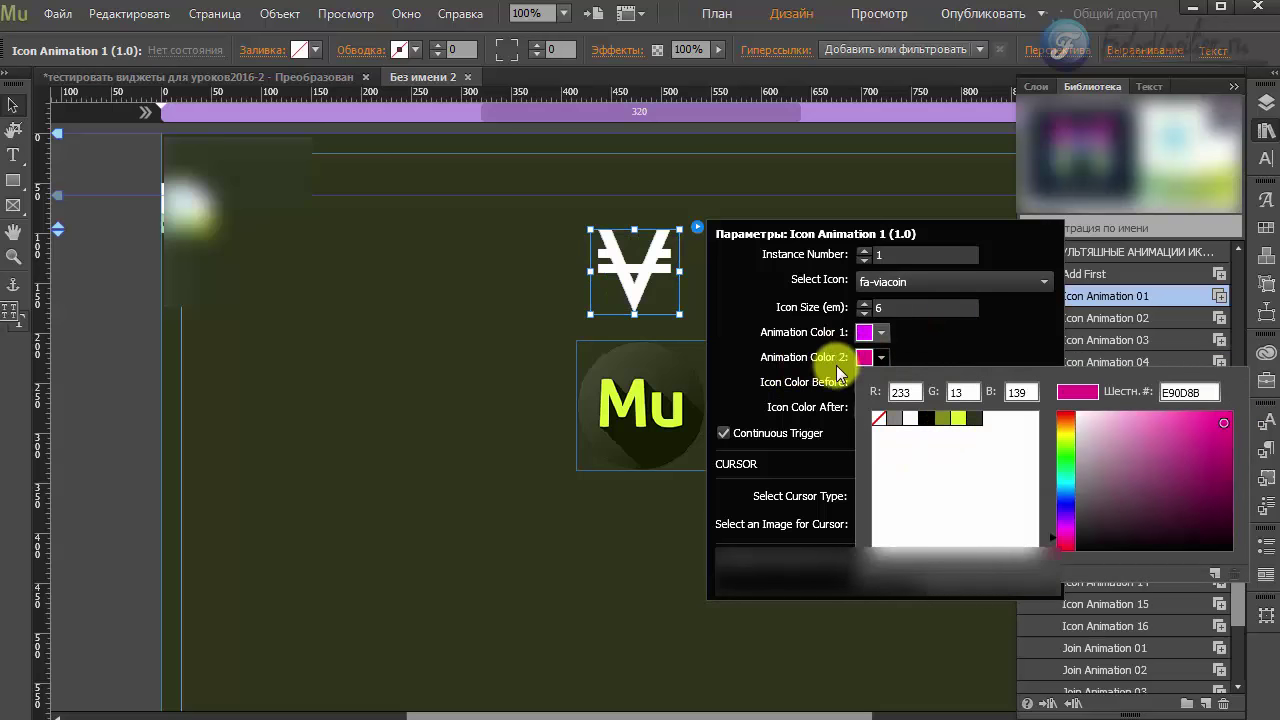
pyautogui.click(1066, 457)
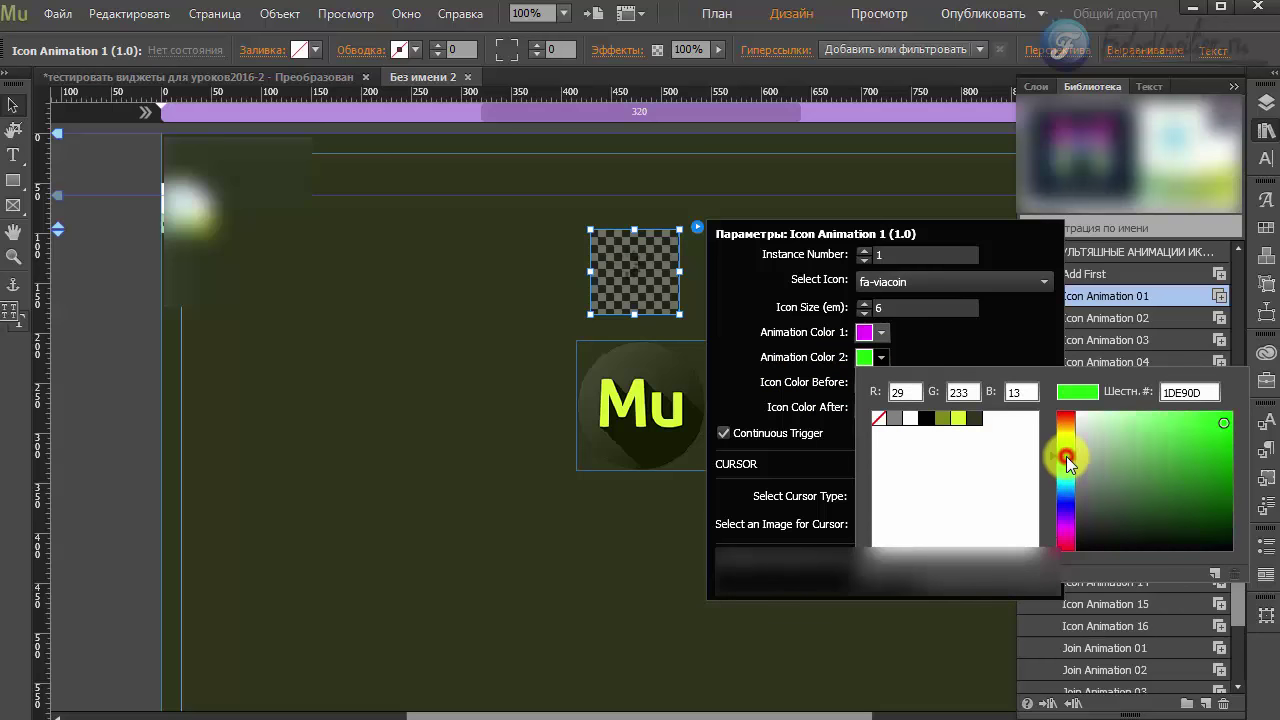
pyautogui.click(1232, 423)
pyautogui.click(505, 458)
pyautogui.click(371, 360)
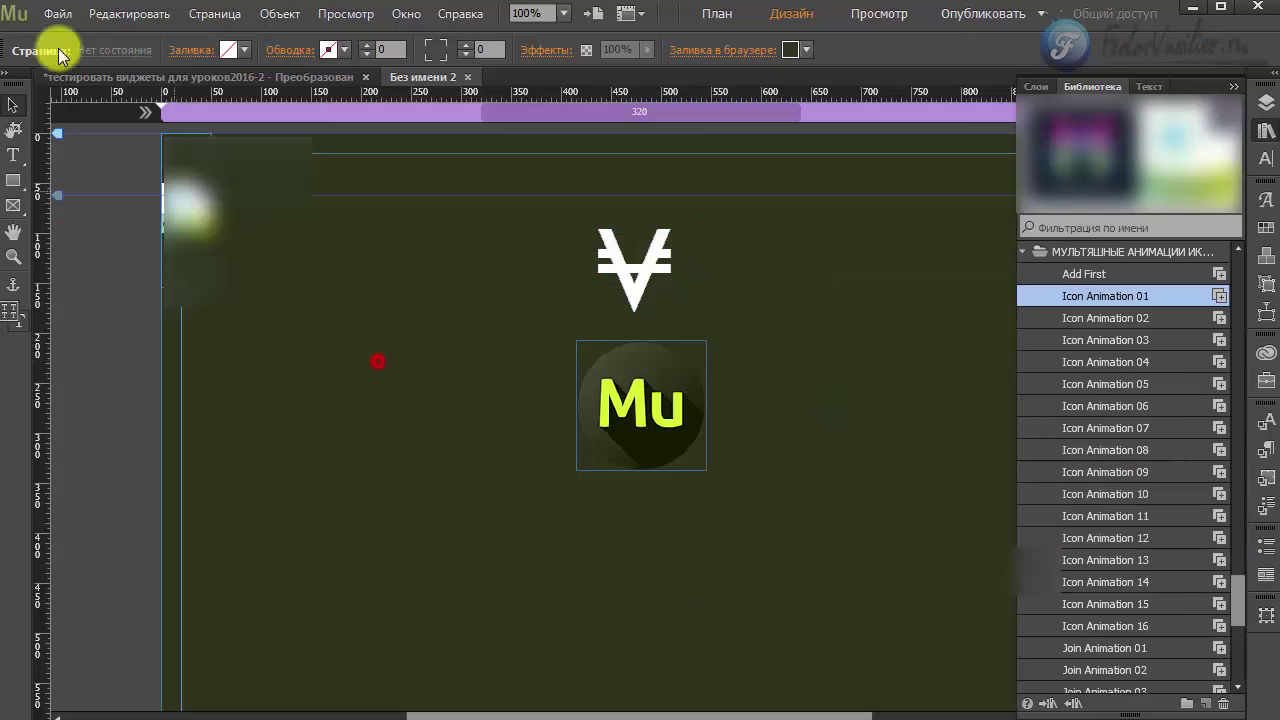
# Preview the page in the browser and trigger the icon above the Mu logo several times to test its animation.
pyautogui.hotkey('ctrl', 'alt', 'e')
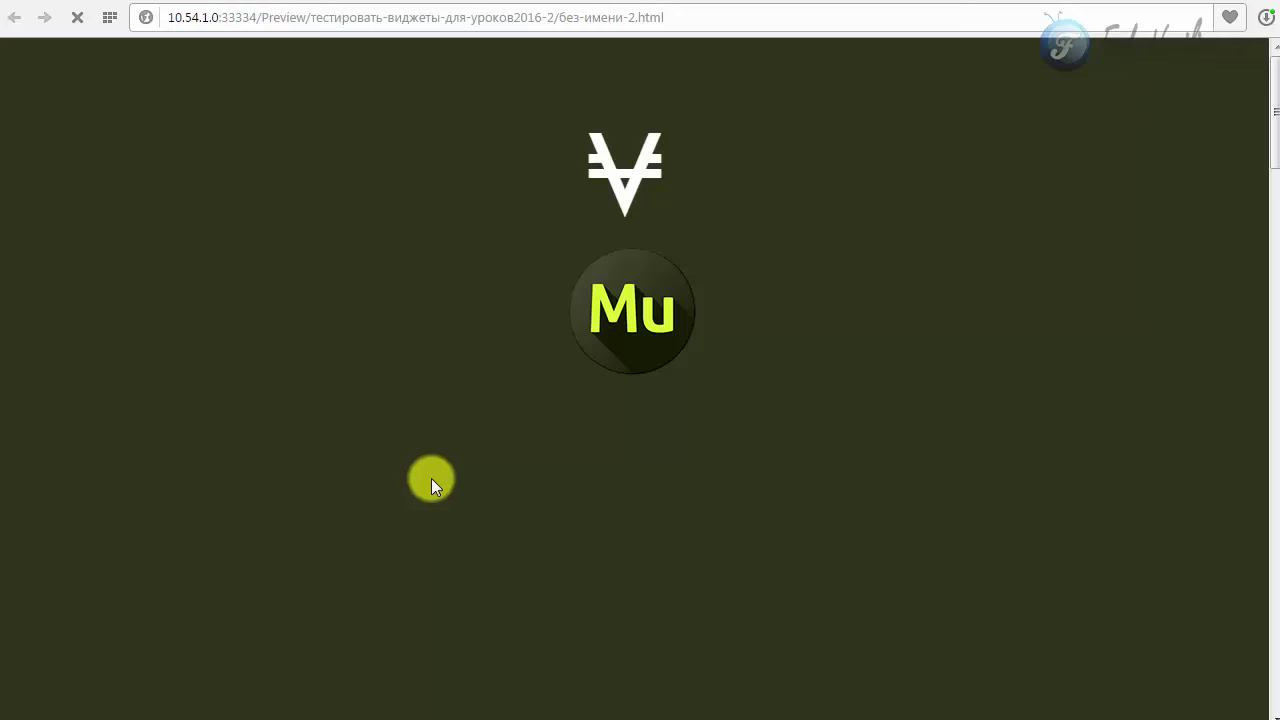
pyautogui.click(626, 178)
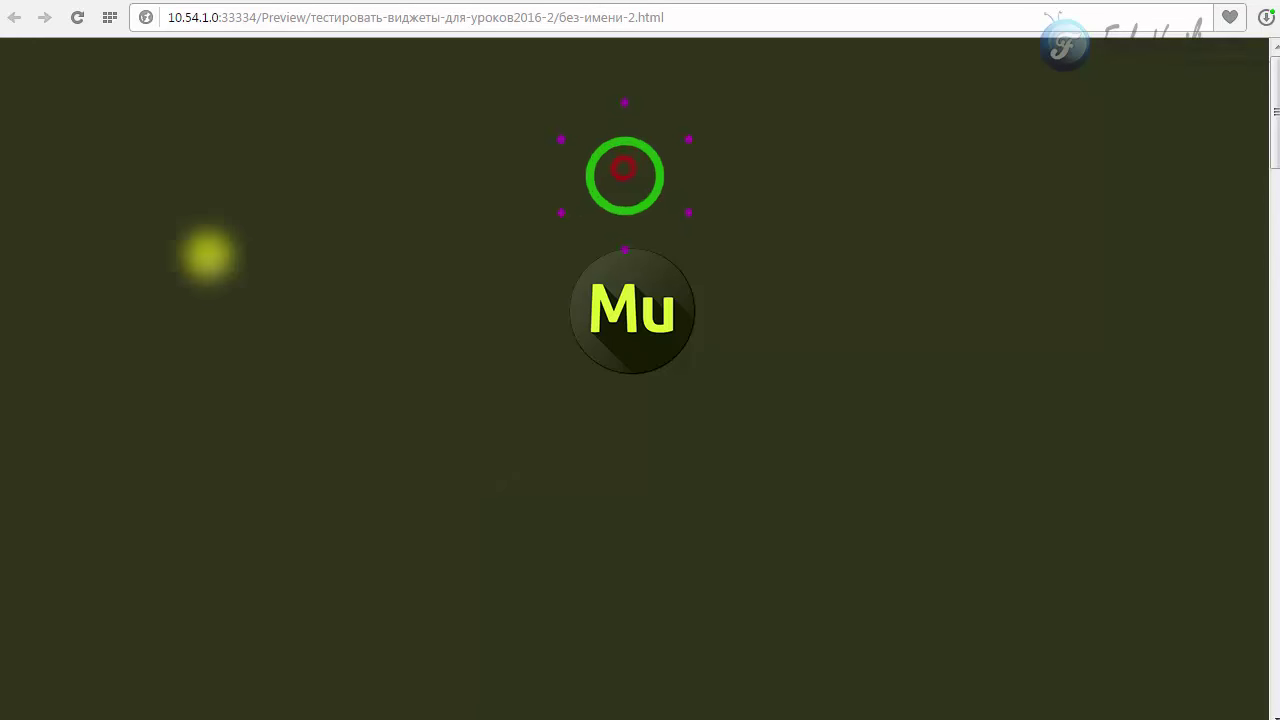
pyautogui.click(613, 185)
pyautogui.click(612, 182)
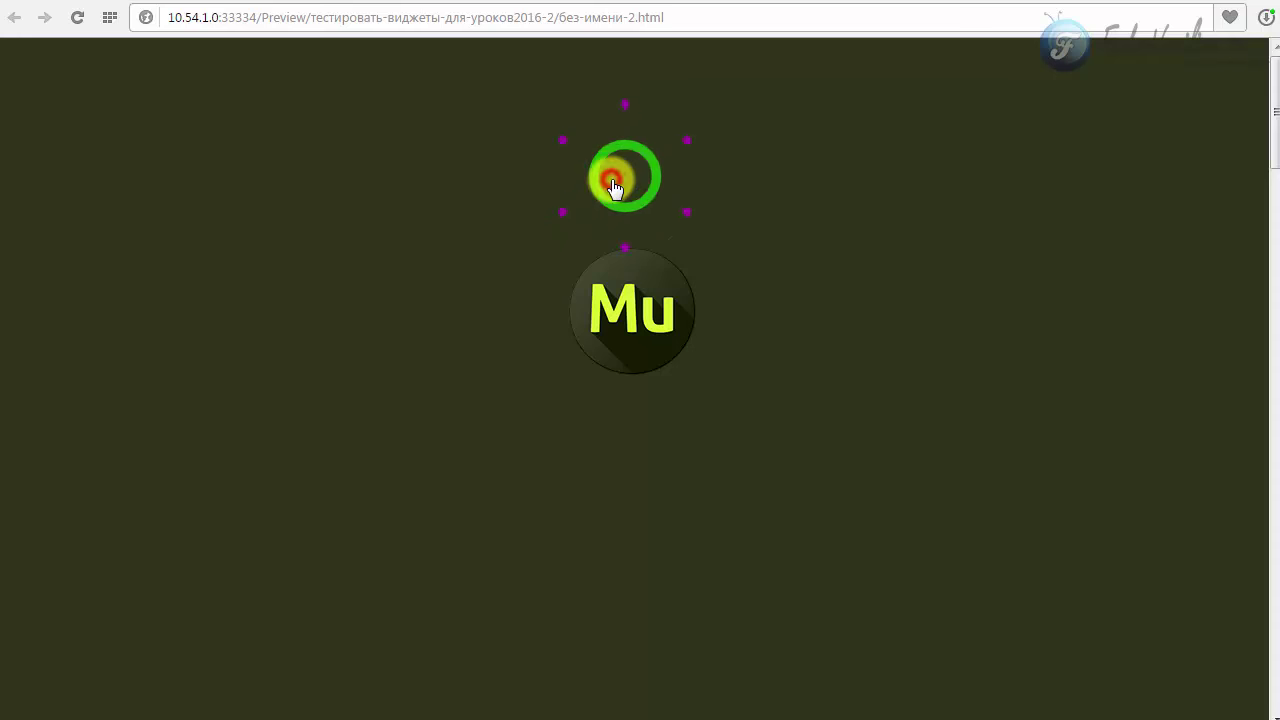
pyautogui.click(622, 186)
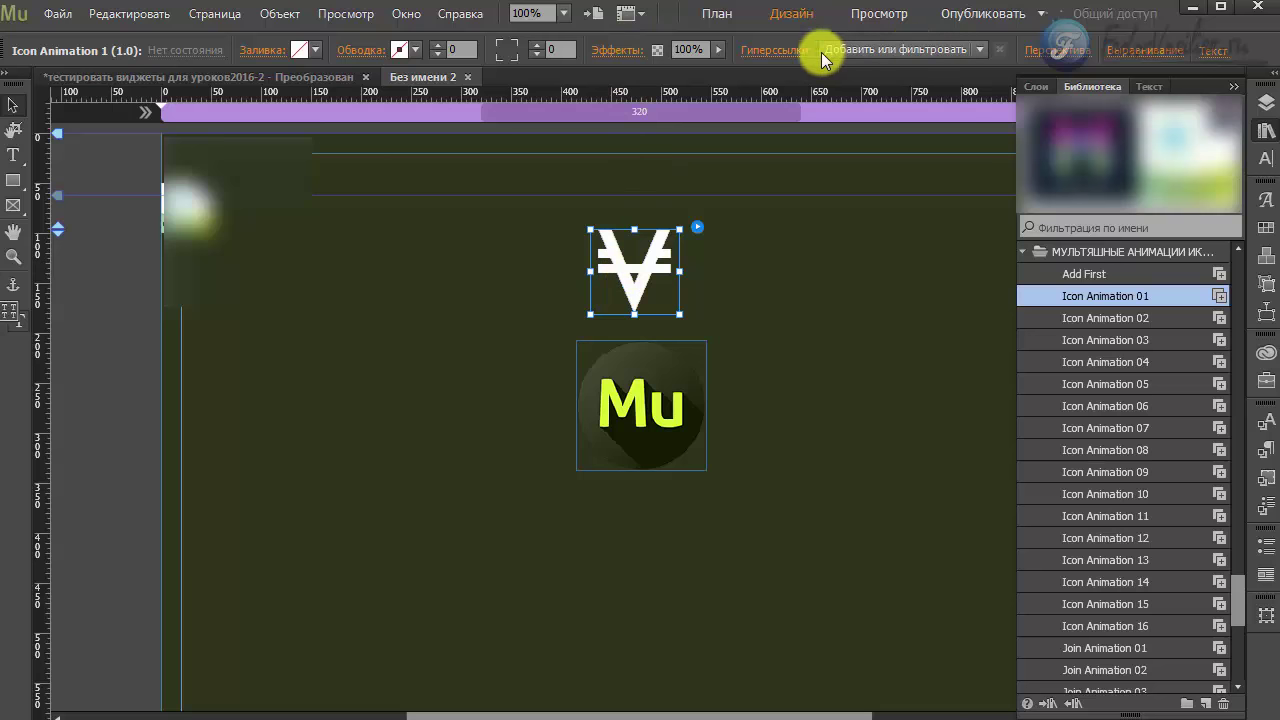
pyautogui.click(752, 48)
pyautogui.click(980, 49)
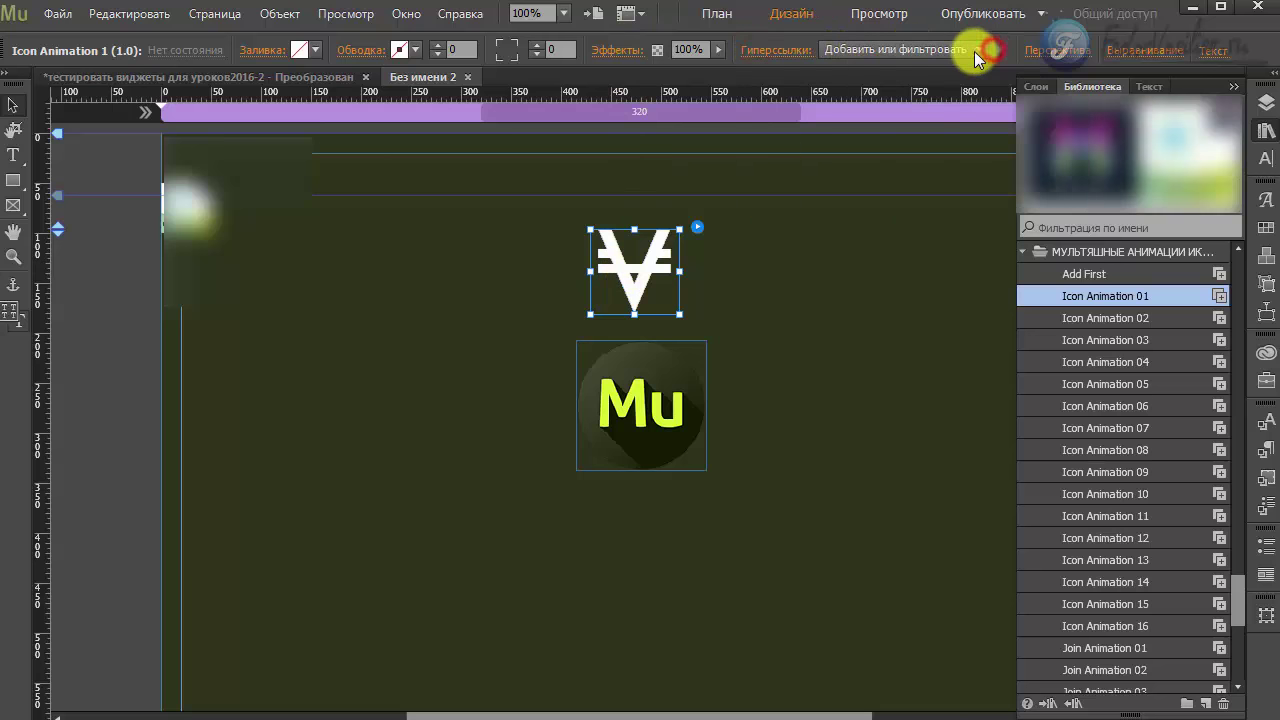
pyautogui.click(980, 49)
pyautogui.press('Escape')
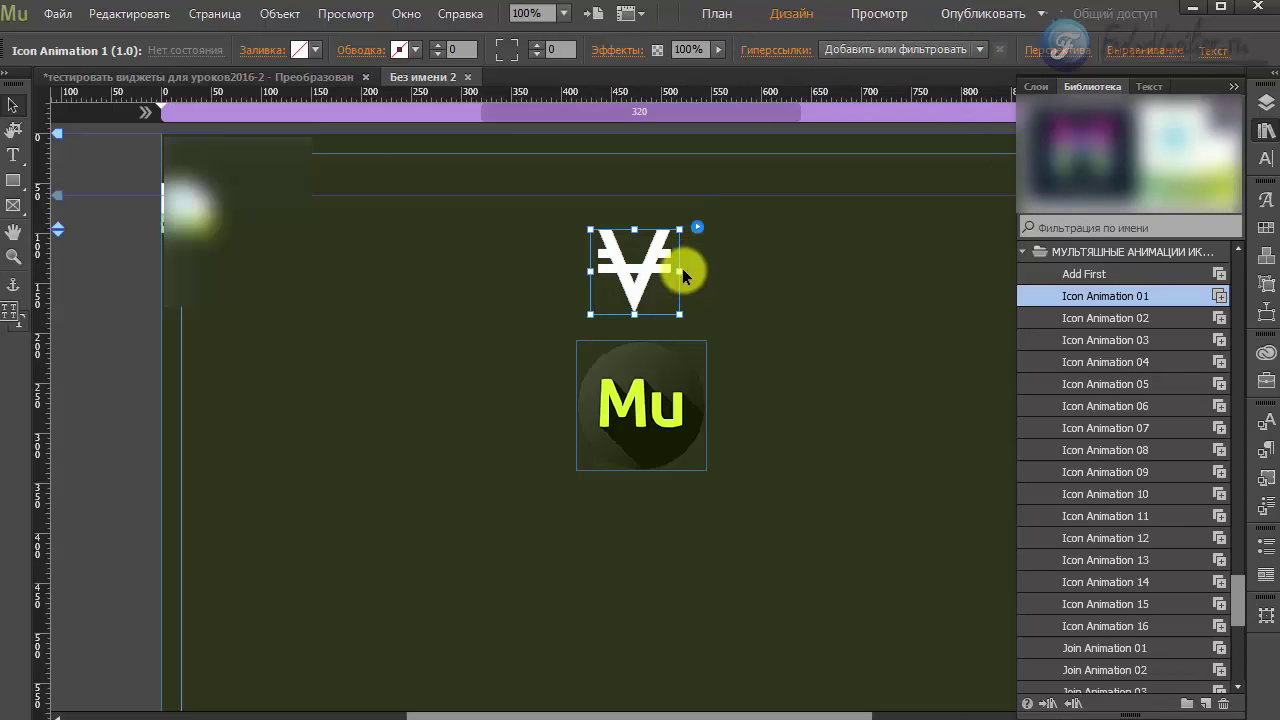
# Set the Icon Animation 1 widget's Icon Color After to white (FFFFFF) and preview the page in the browser.
pyautogui.click(698, 229)
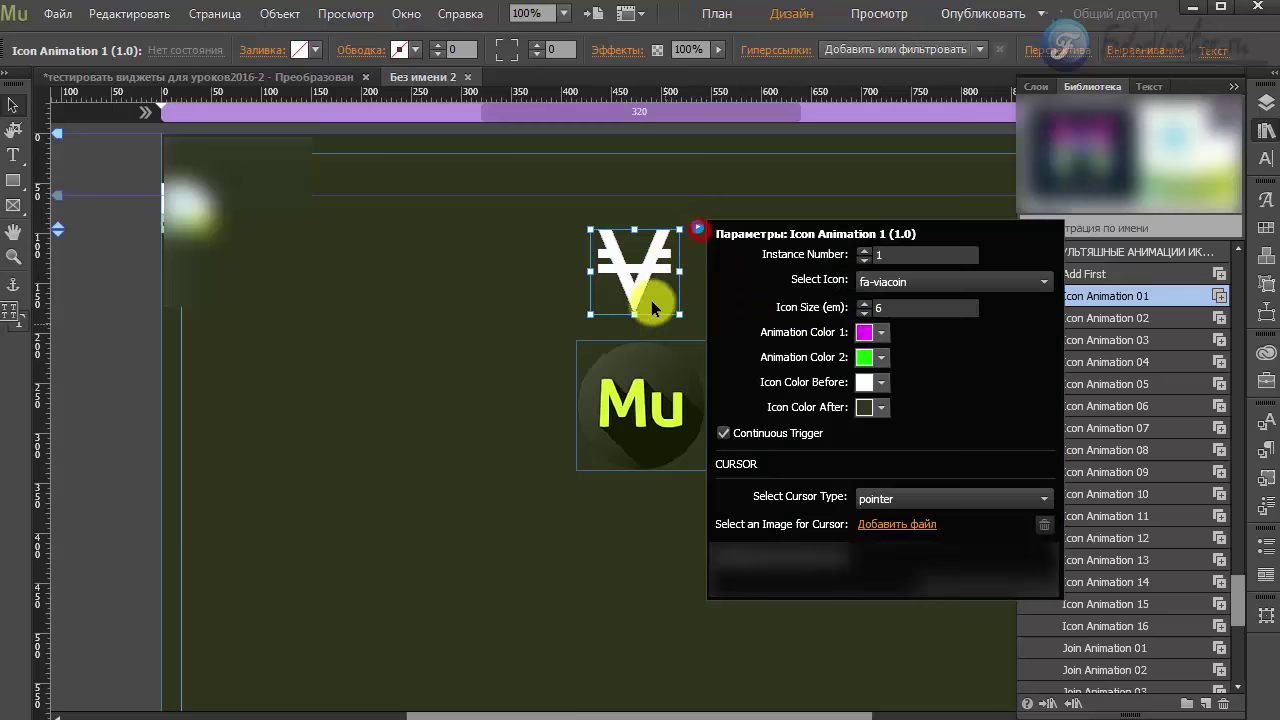
pyautogui.click(882, 408)
pyautogui.click(909, 467)
pyautogui.click(908, 366)
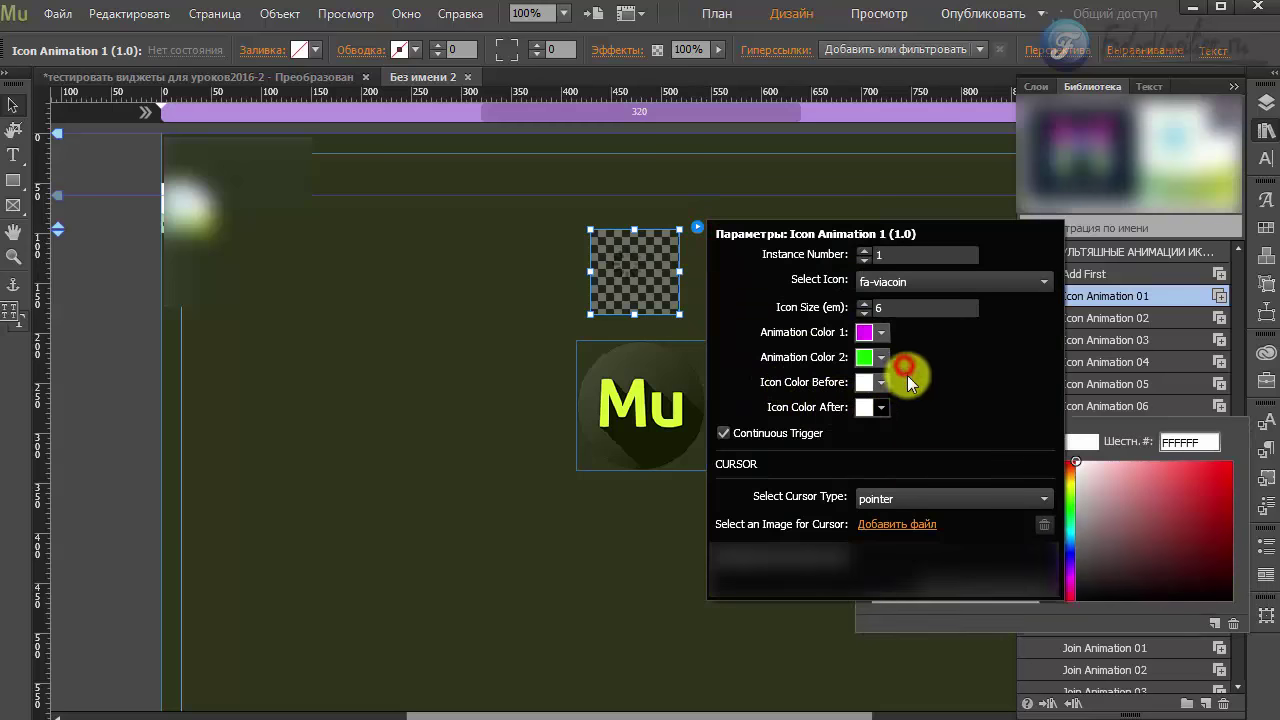
pyautogui.hotkey('ctrl', 'shift', 'e')
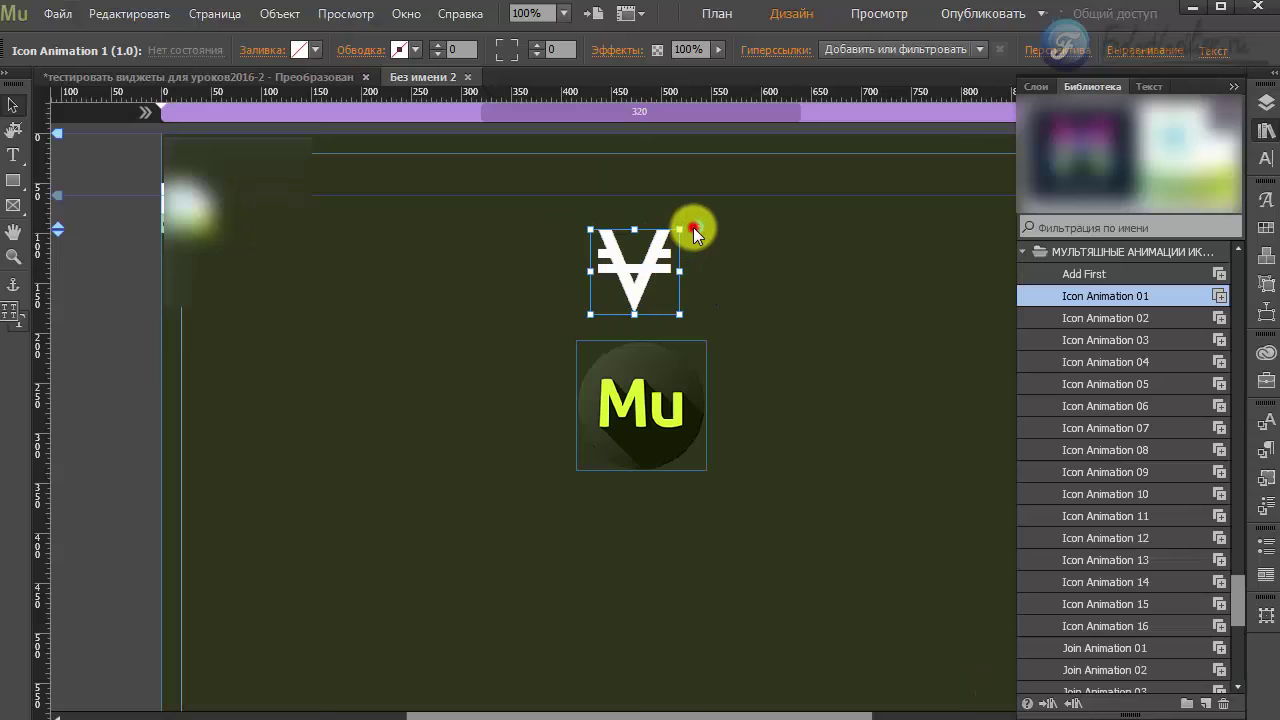
# Examine the widget's cursor settings, including the custom cursor image picker and the list of available cursor types.
pyautogui.click(695, 228)
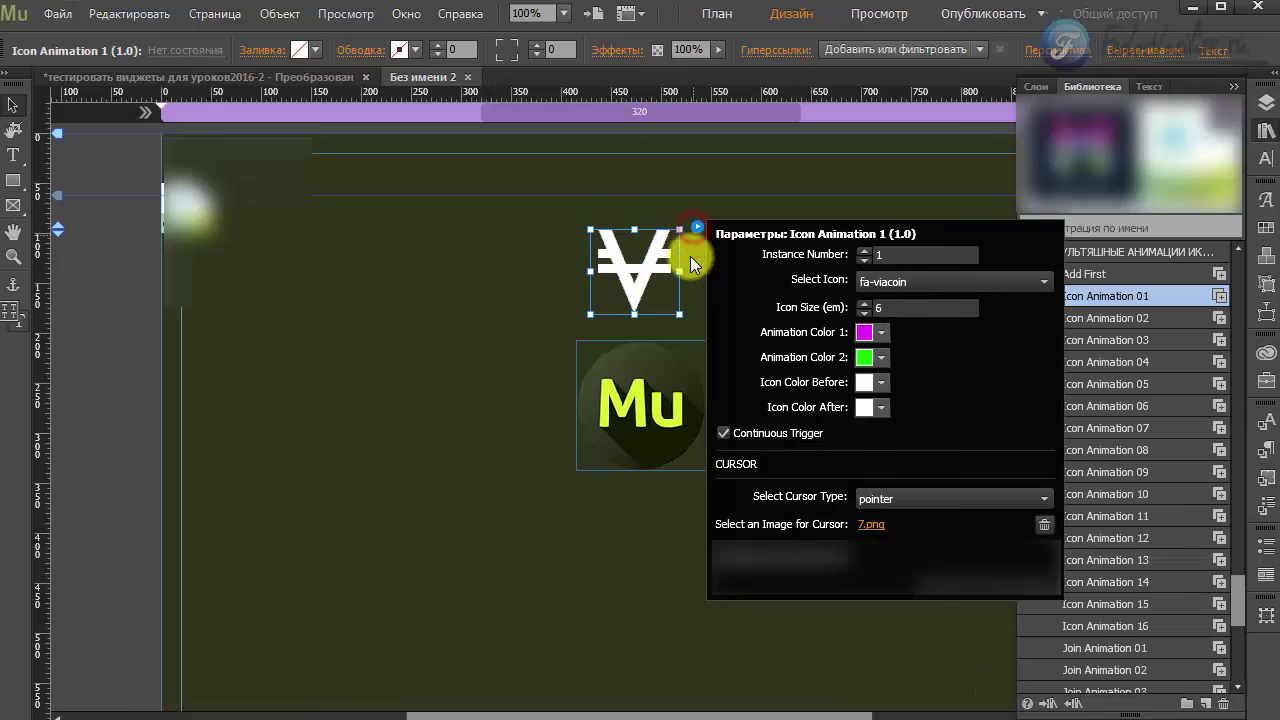
pyautogui.click(872, 525)
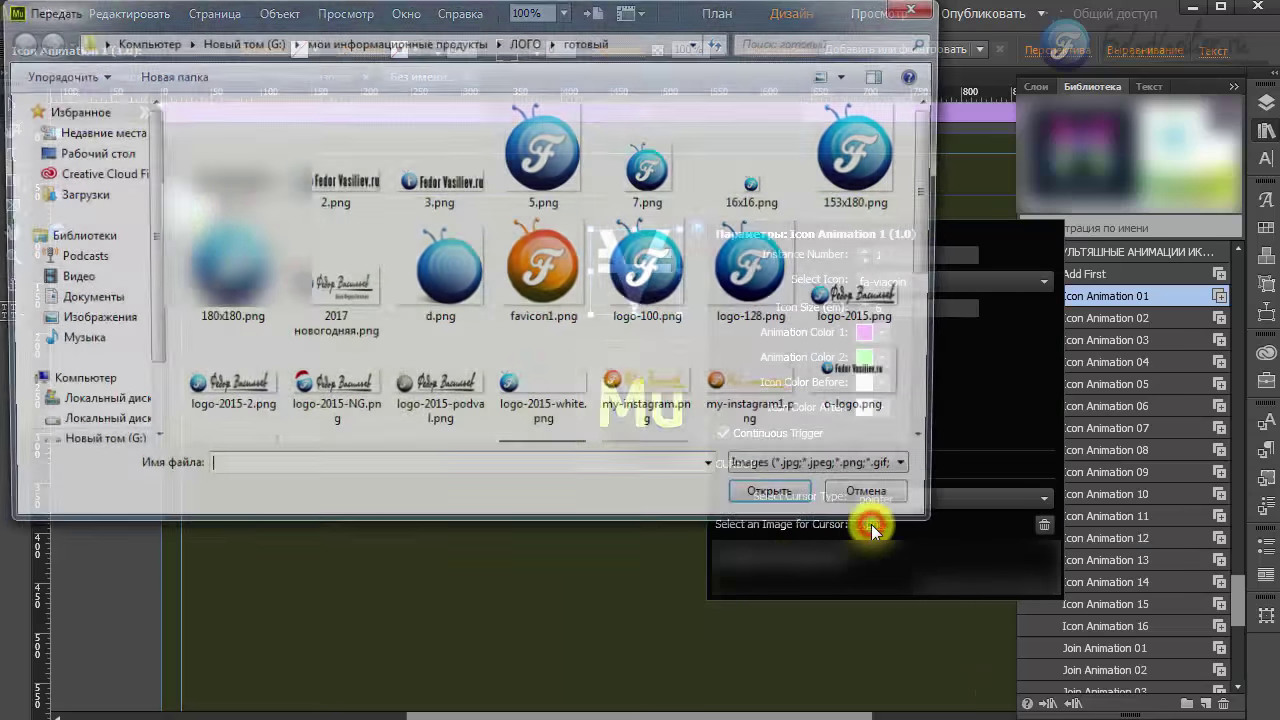
pyautogui.click(933, 8)
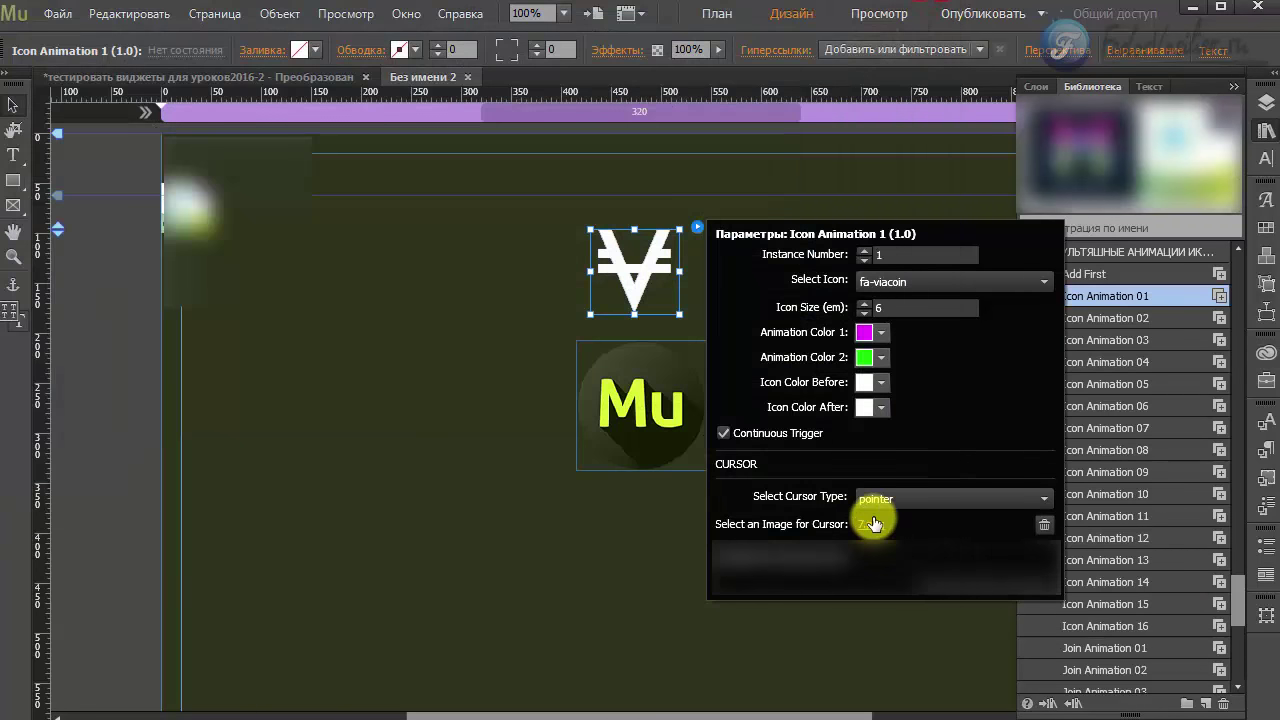
pyautogui.click(654, 240)
pyautogui.click(695, 228)
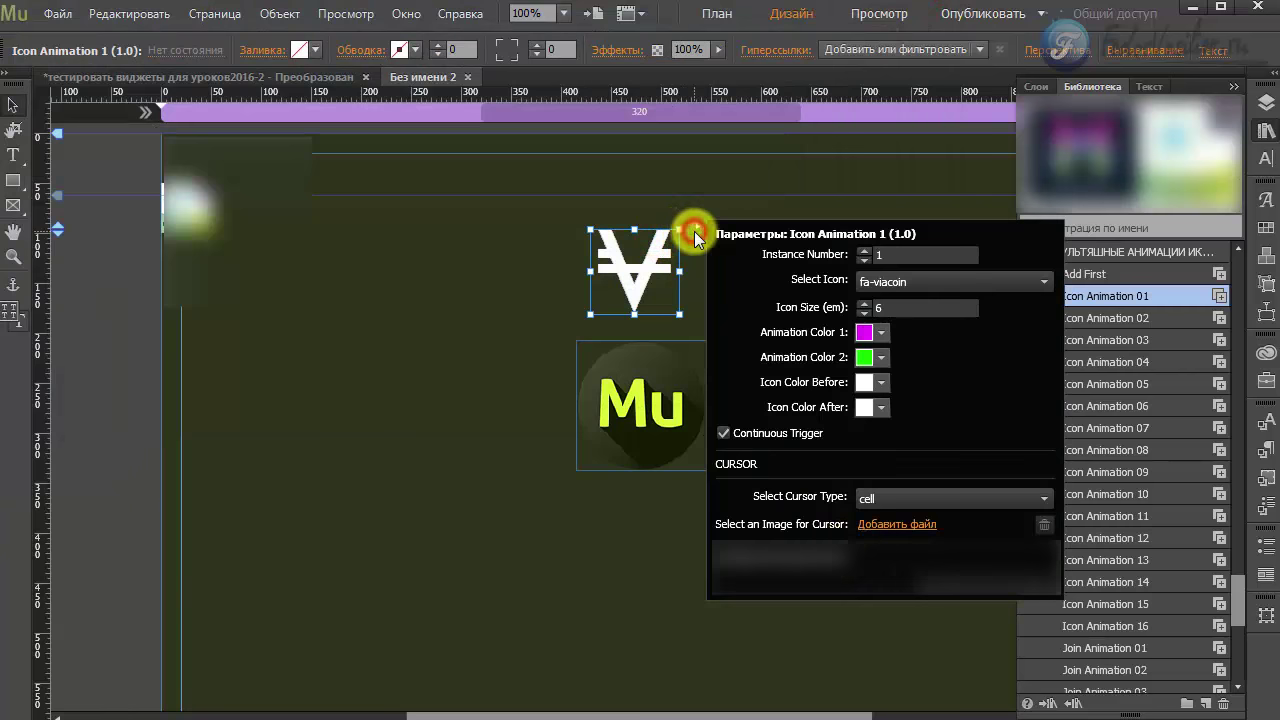
pyautogui.click(881, 500)
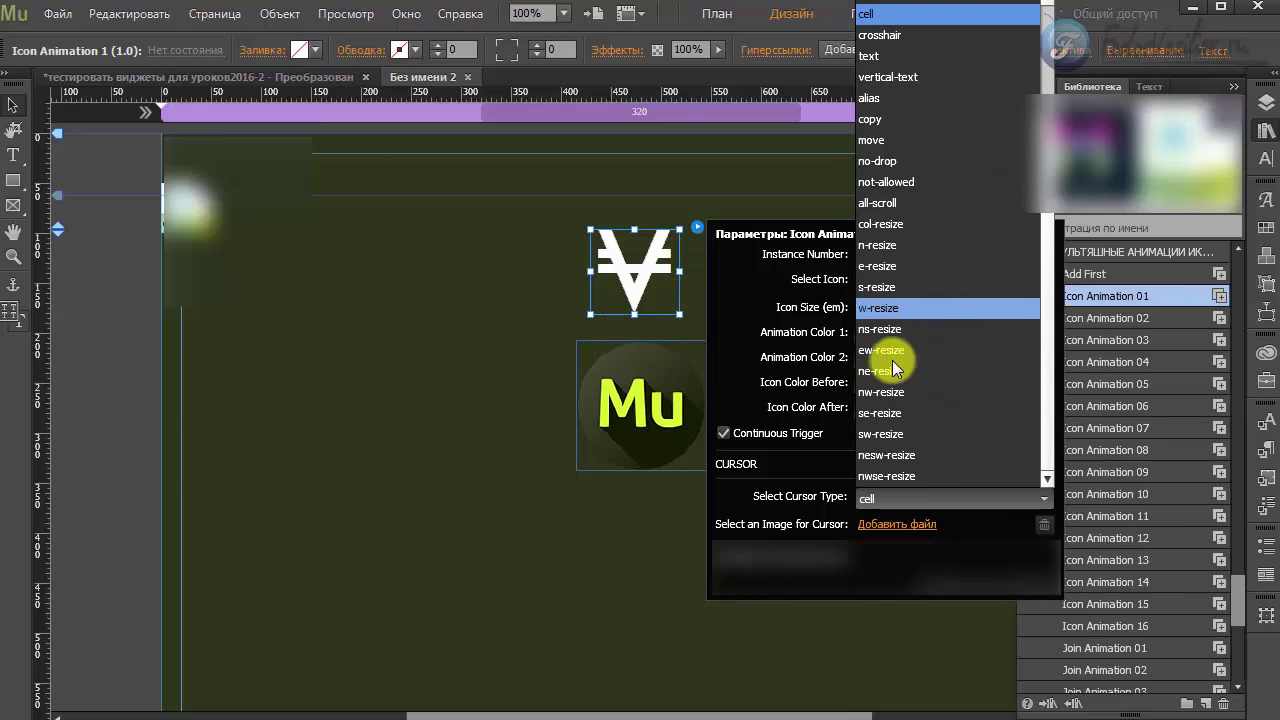
pyautogui.click(700, 252)
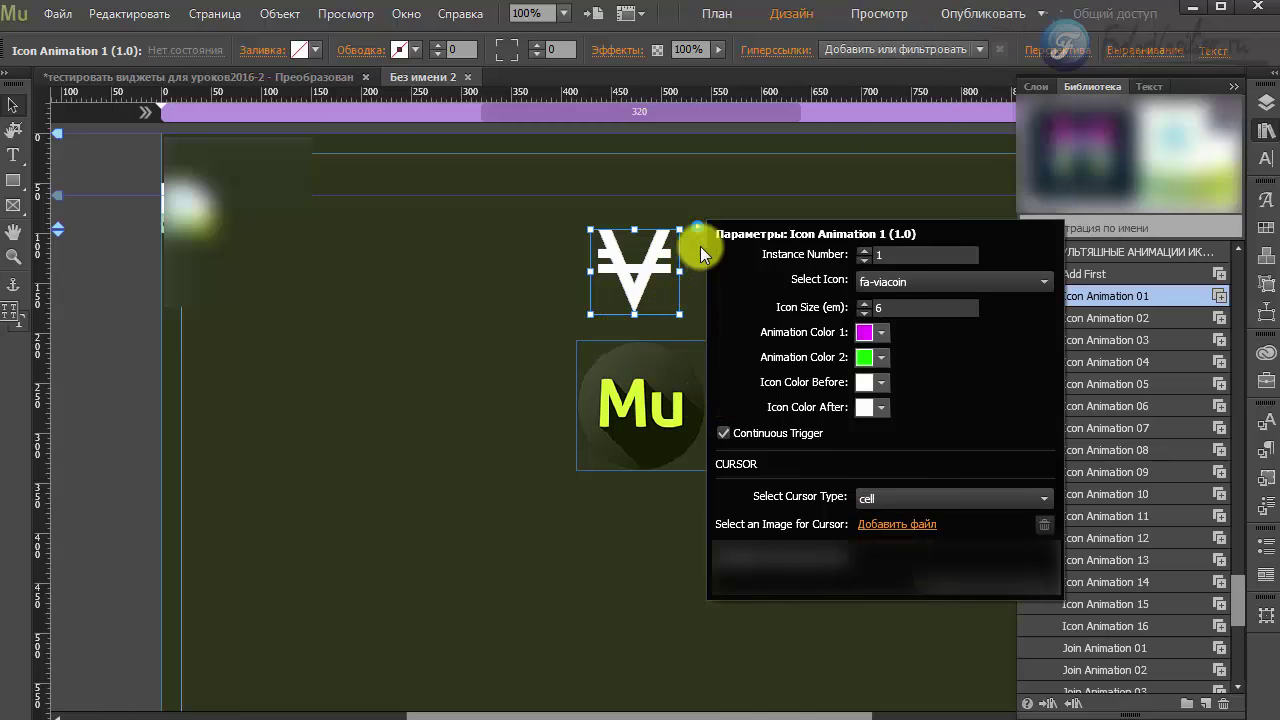
pyautogui.click(696, 224)
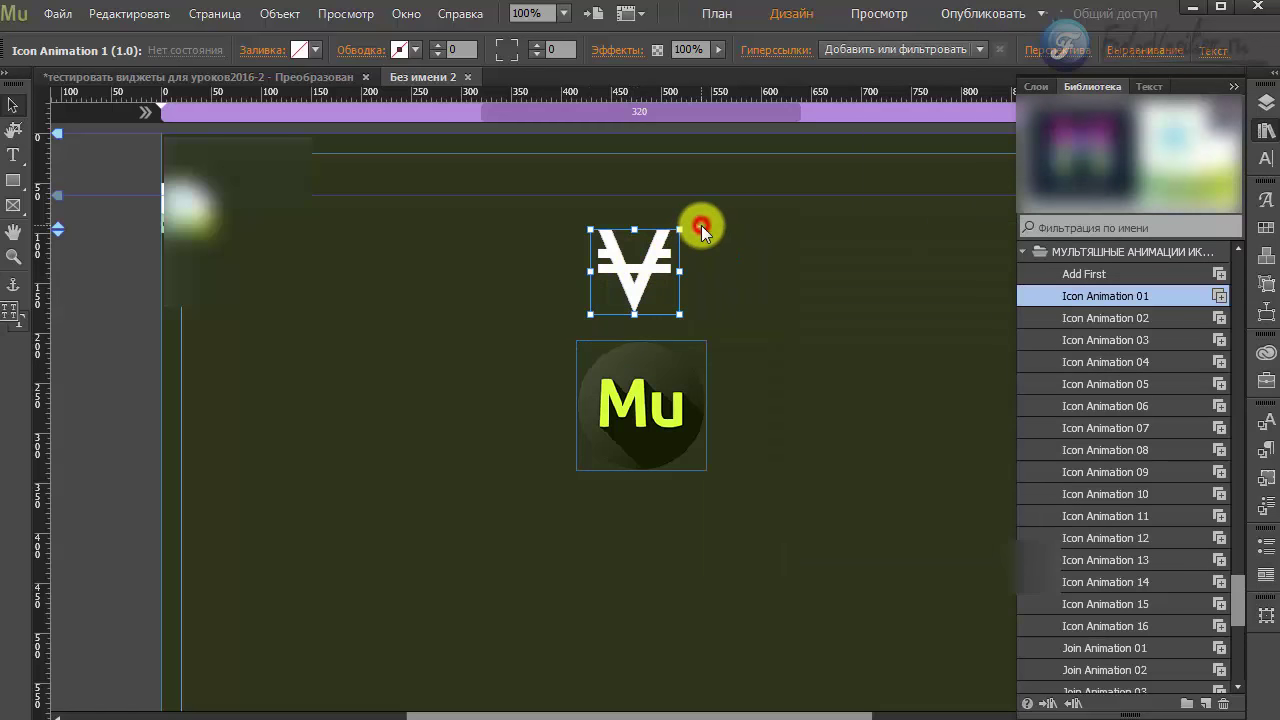
pyautogui.click(699, 226)
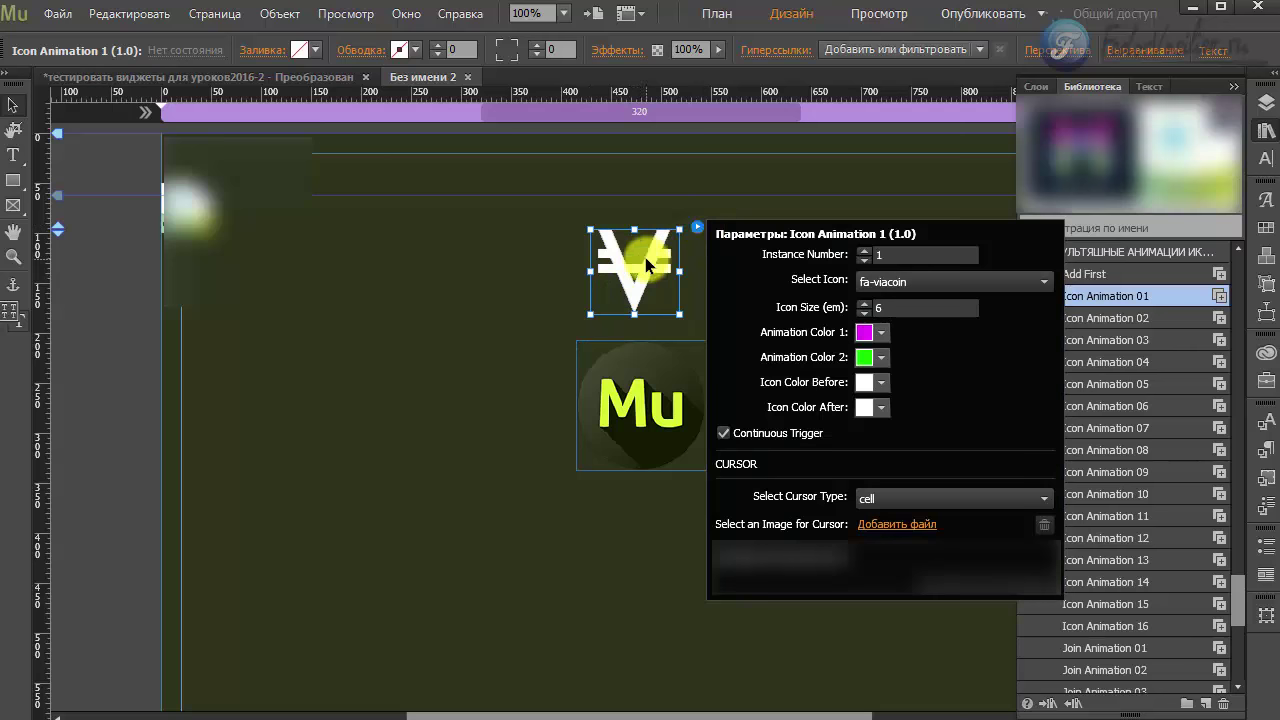
pyautogui.click(697, 225)
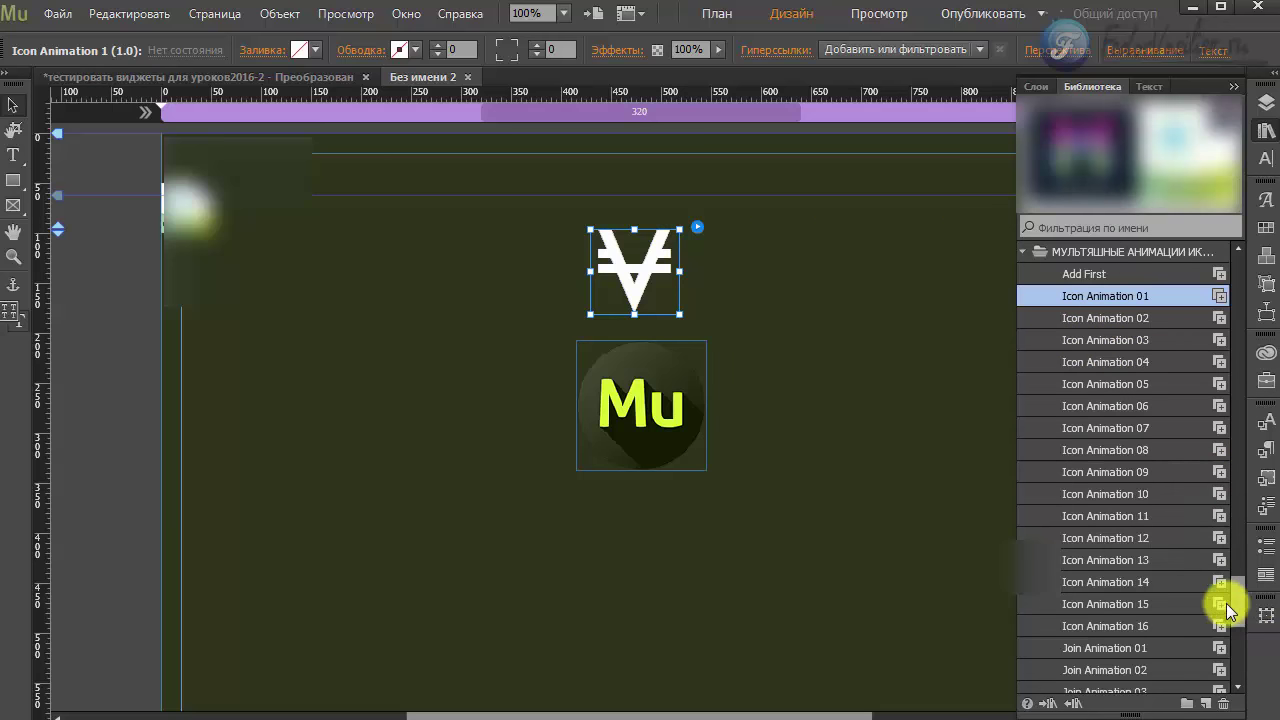
# Add the Join Animation 01 widget from the library to the page and place it just left of the icon widget.
pyautogui.moveTo(1234, 612); pyautogui.dragTo(1242, 628)
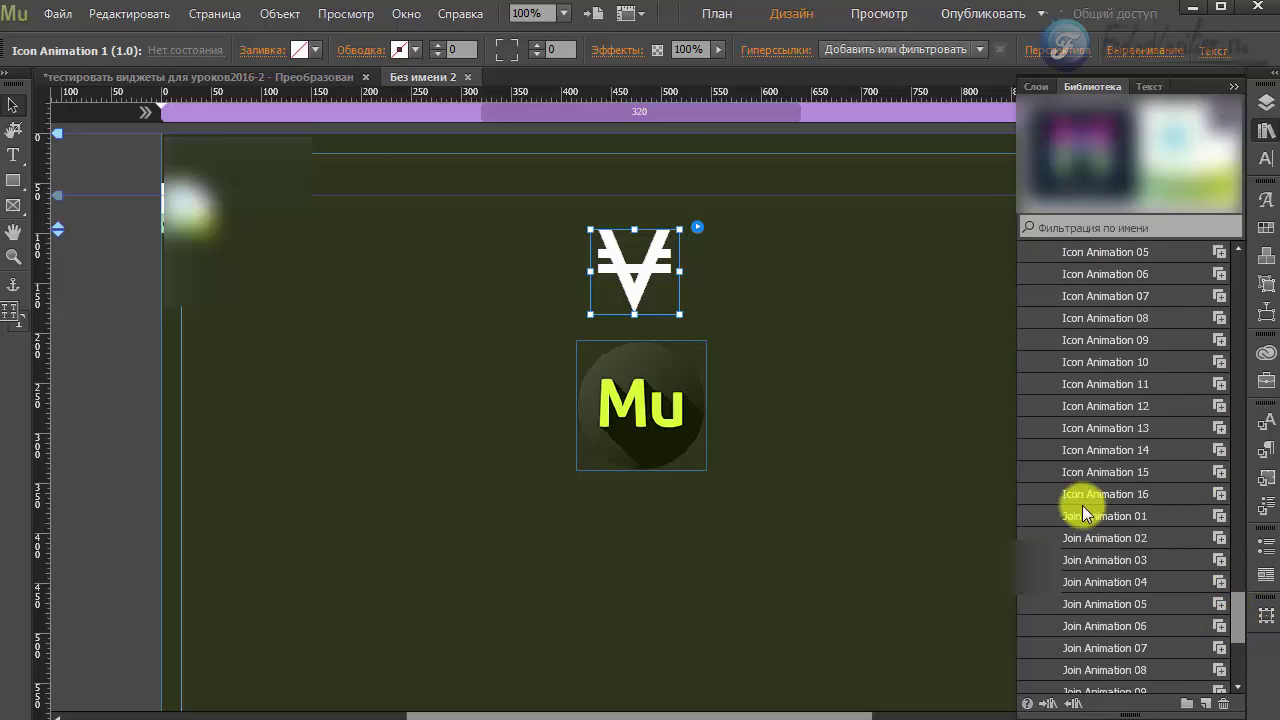
pyautogui.click(1112, 517)
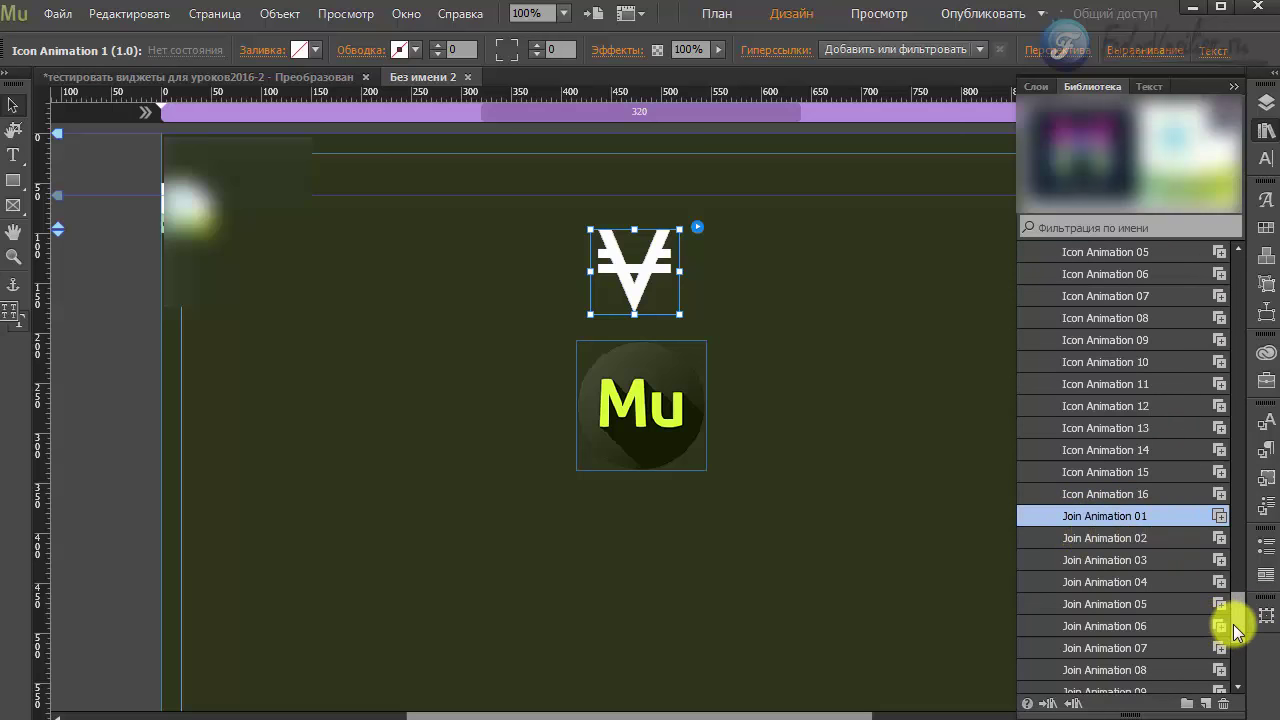
pyautogui.moveTo(1234, 625); pyautogui.dragTo(1237, 644)
pyautogui.scroll(-1, 1237, 645)
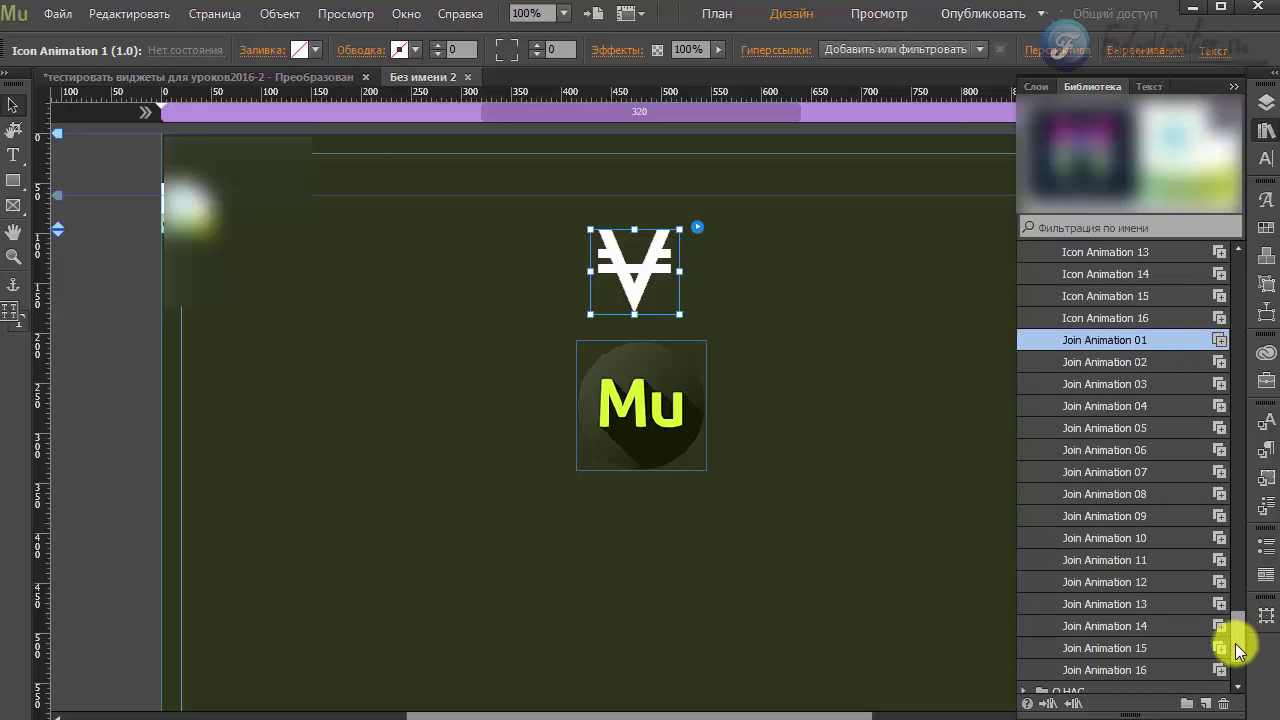
pyautogui.scroll(-1, 1237, 648)
pyautogui.scroll(5, 1235, 640)
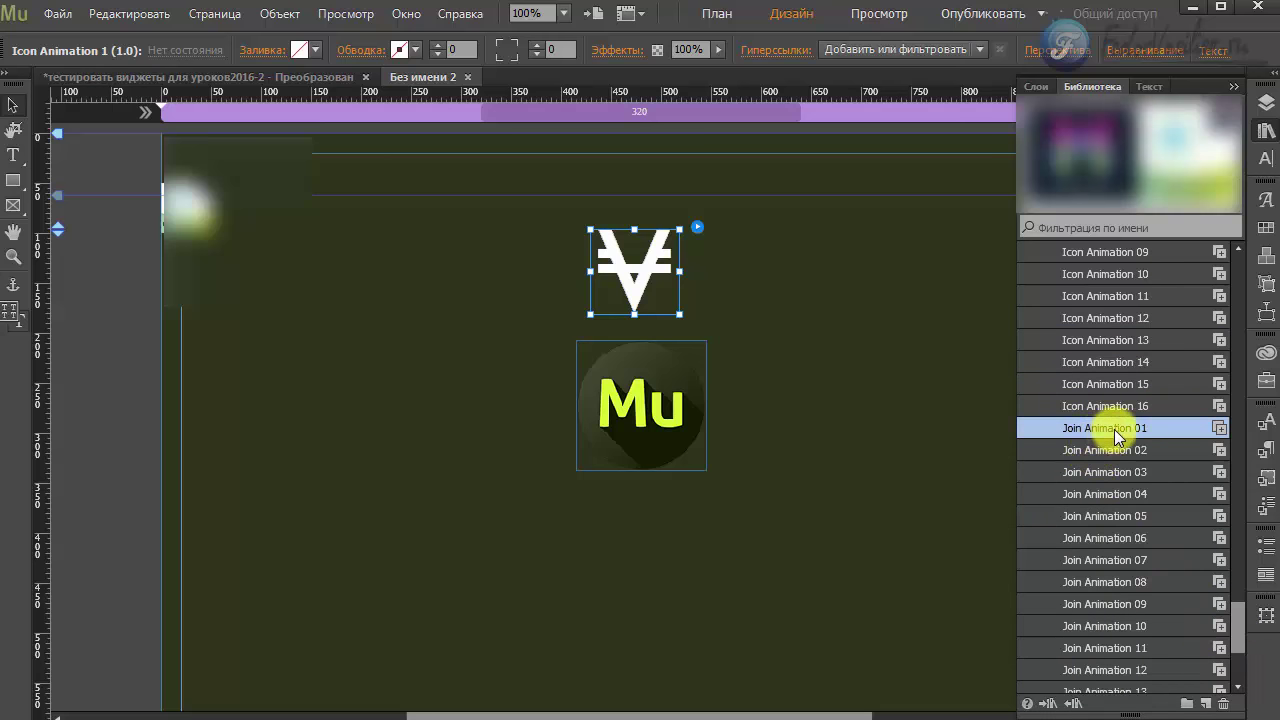
pyautogui.moveTo(1125, 440); pyautogui.dragTo(380, 260)
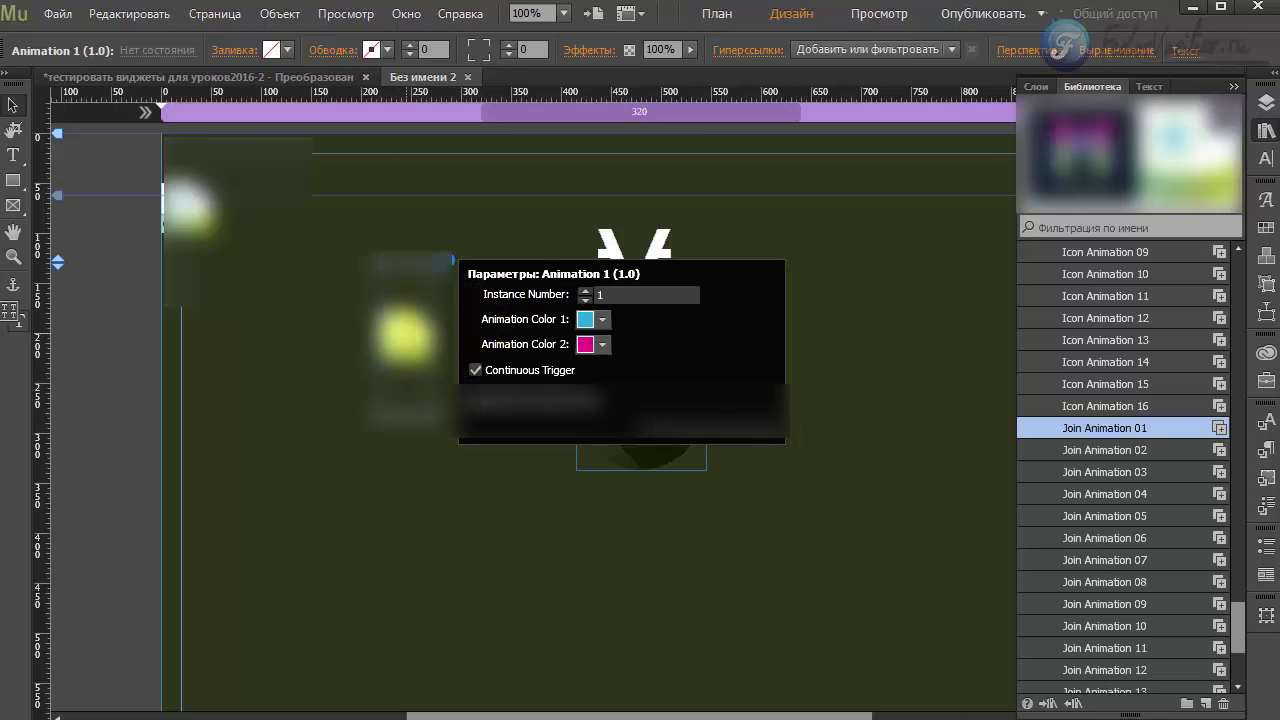
pyautogui.moveTo(405, 335); pyautogui.dragTo(545, 272)
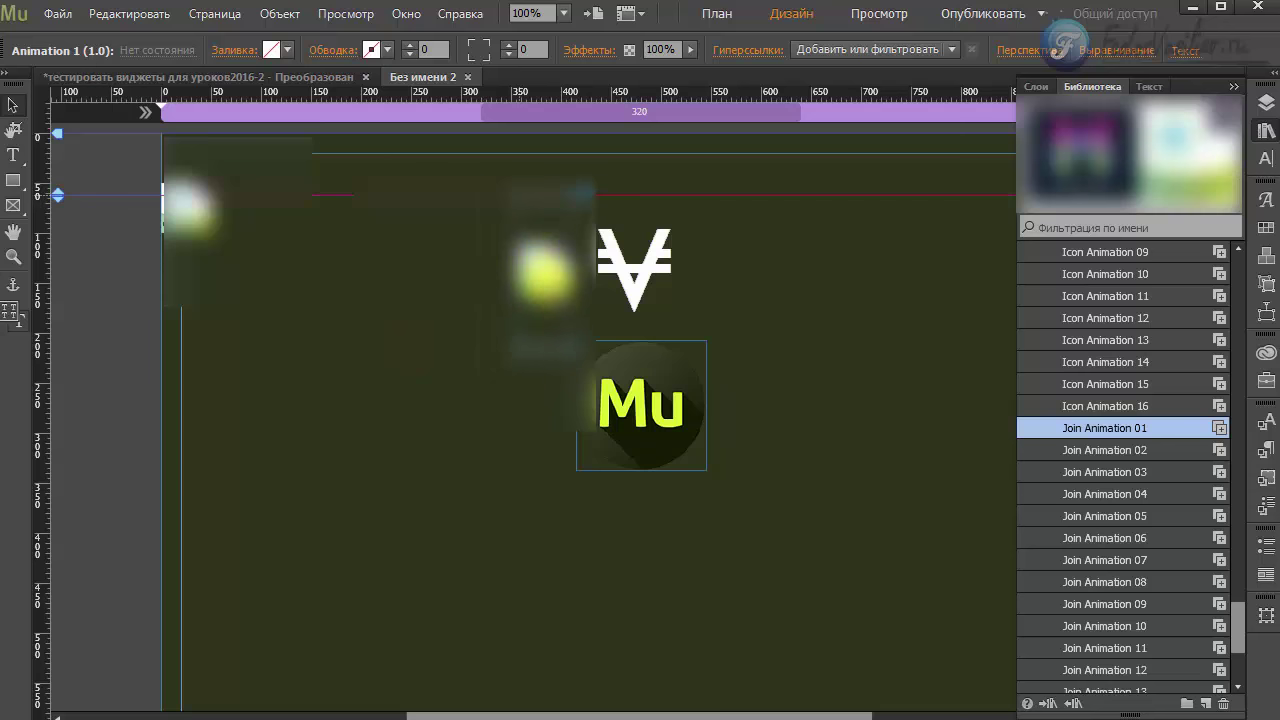
# Examine the Instance Number of the Icon Animation 1 widget, and the Join Animation 01 widget's Instance Number and Continuous Trigger settings.
pyautogui.click(652, 275)
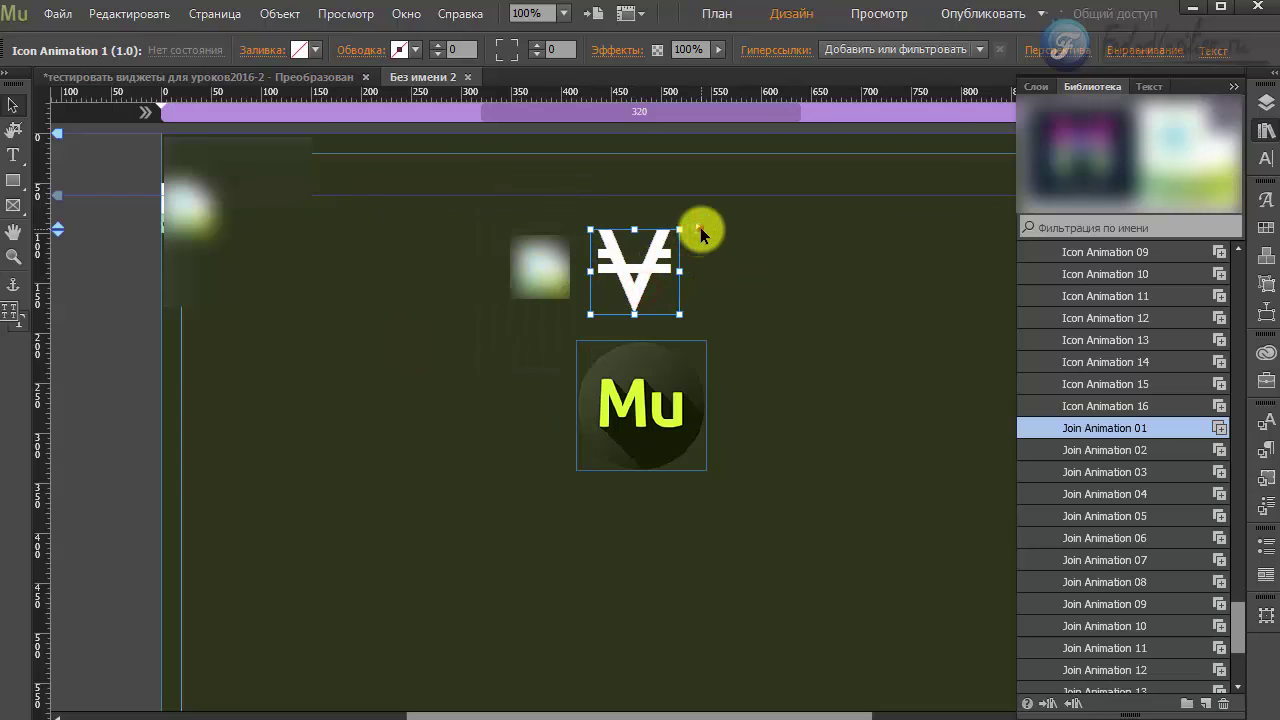
pyautogui.click(698, 229)
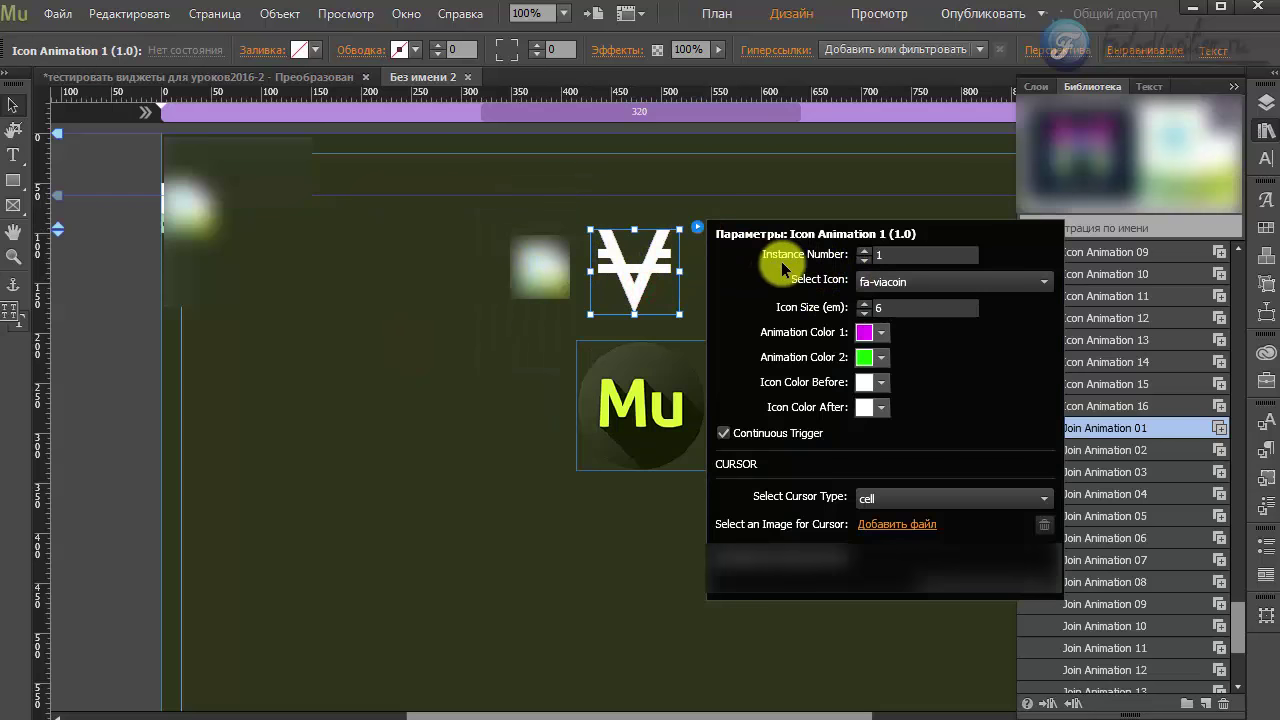
pyautogui.click(878, 256)
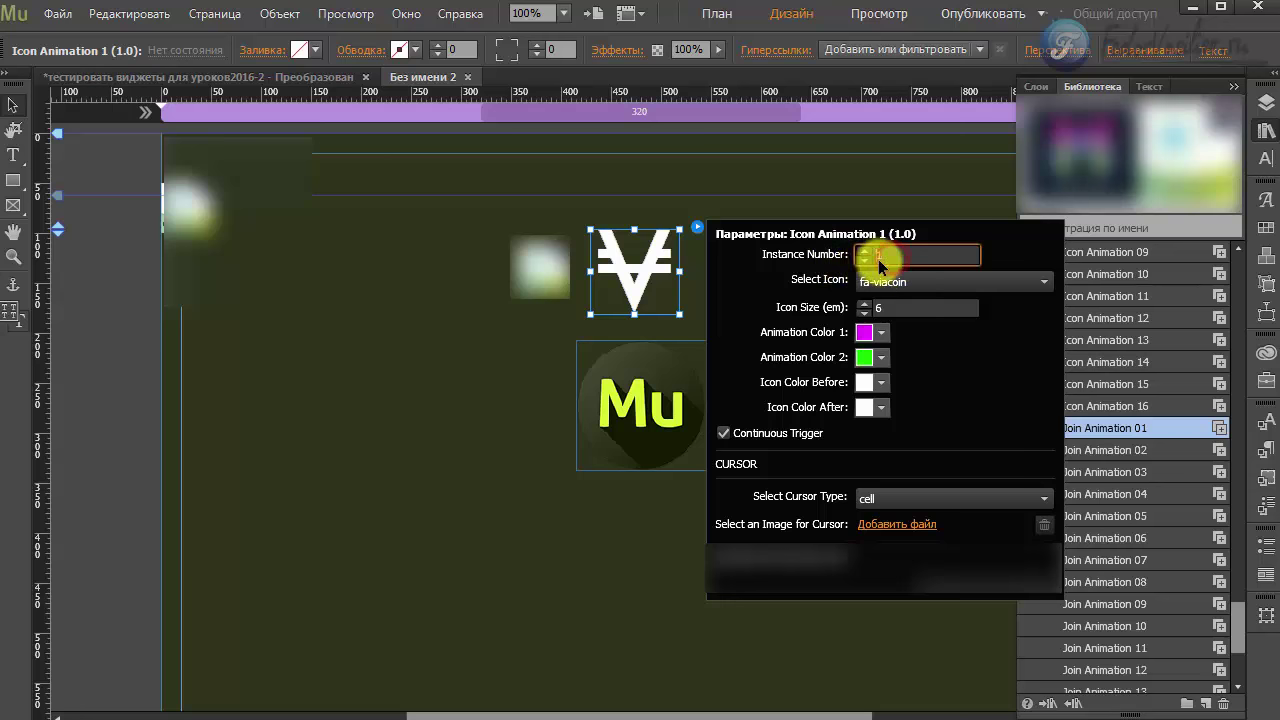
pyautogui.click(543, 268)
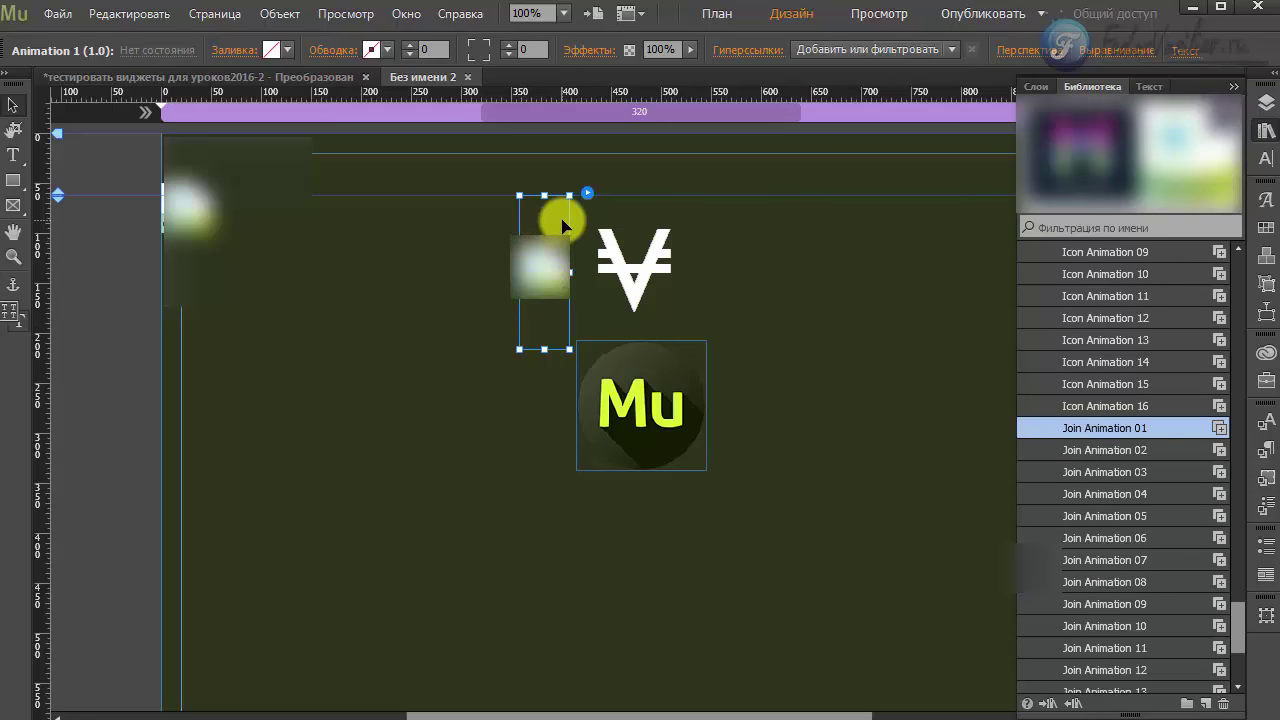
pyautogui.click(587, 194)
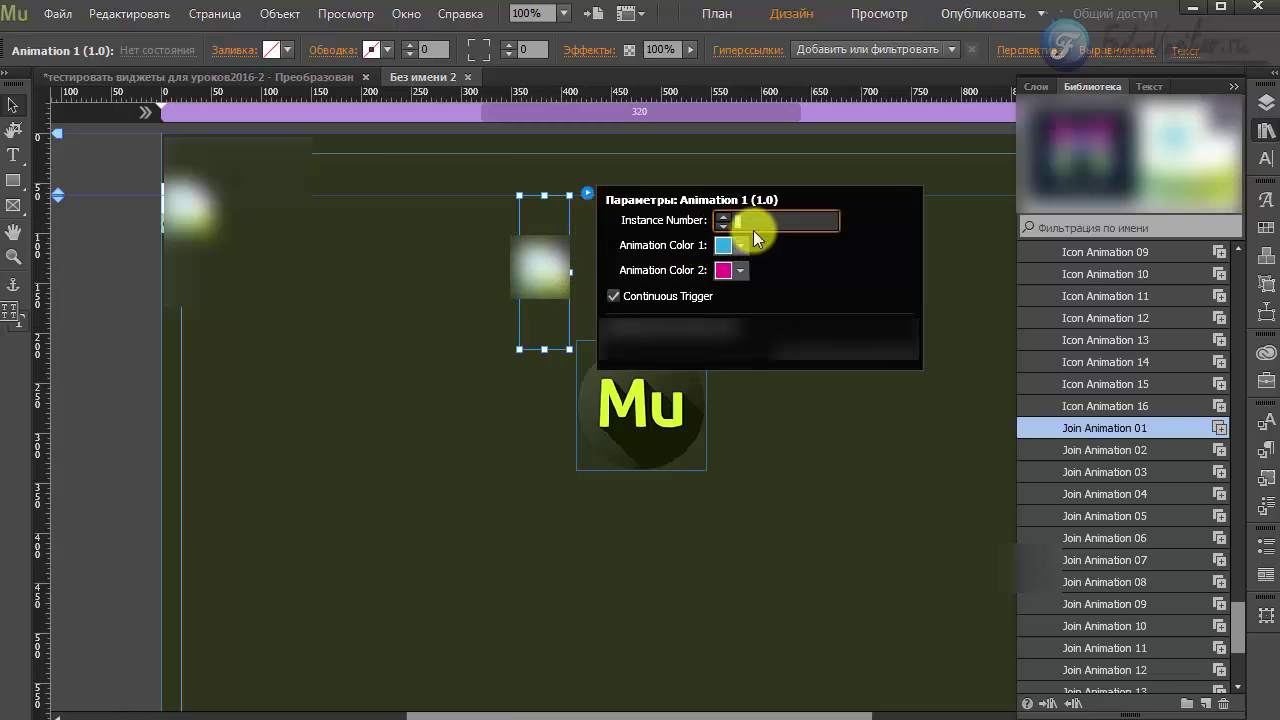
pyautogui.click(777, 263)
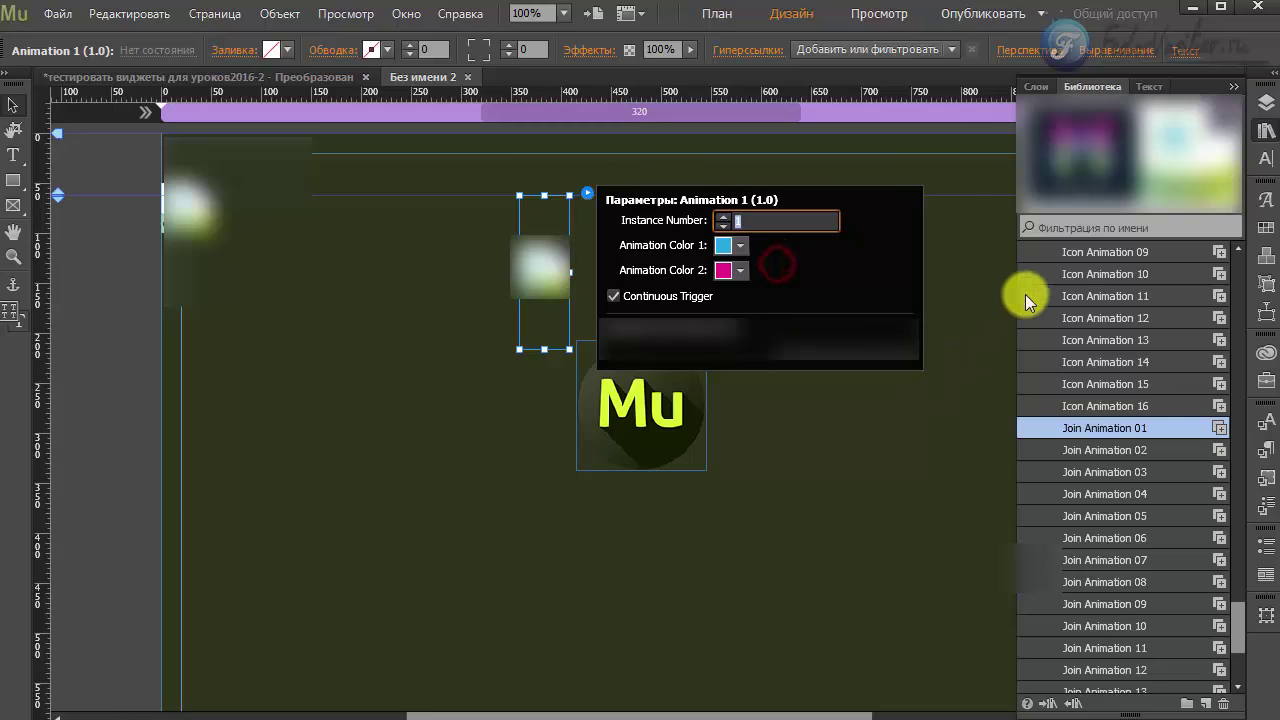
pyautogui.click(740, 220)
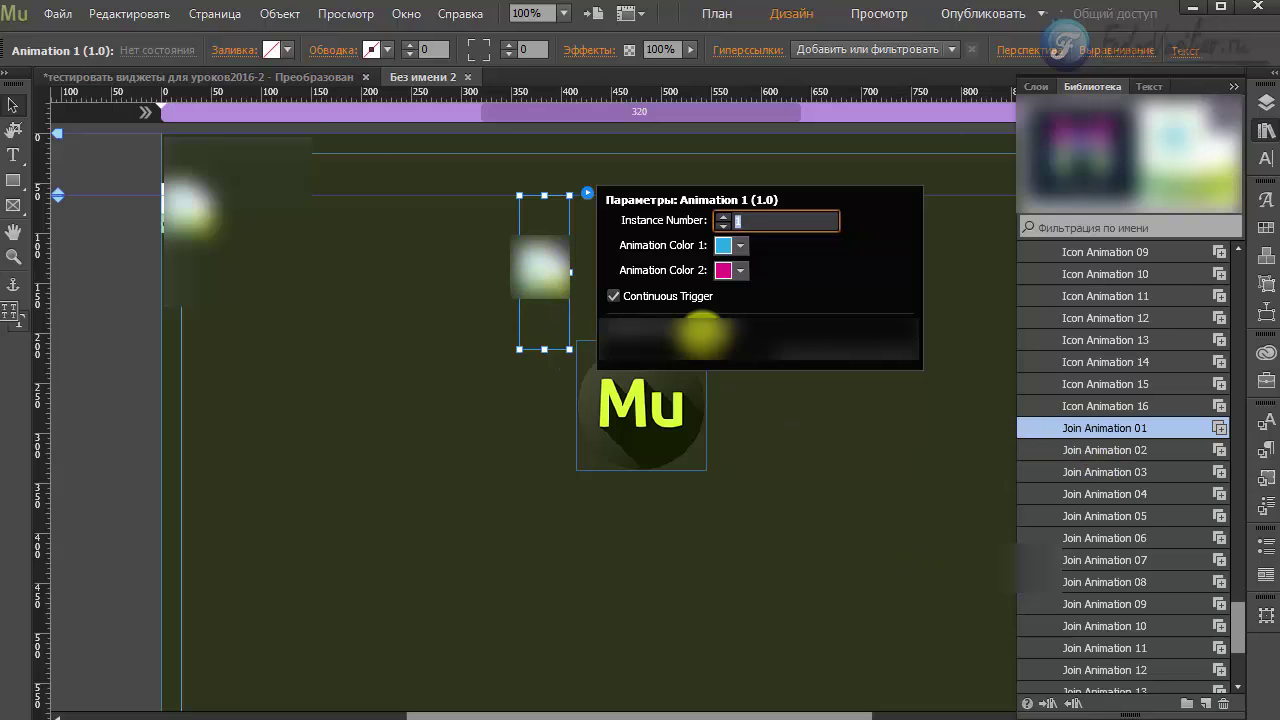
pyautogui.click(612, 295)
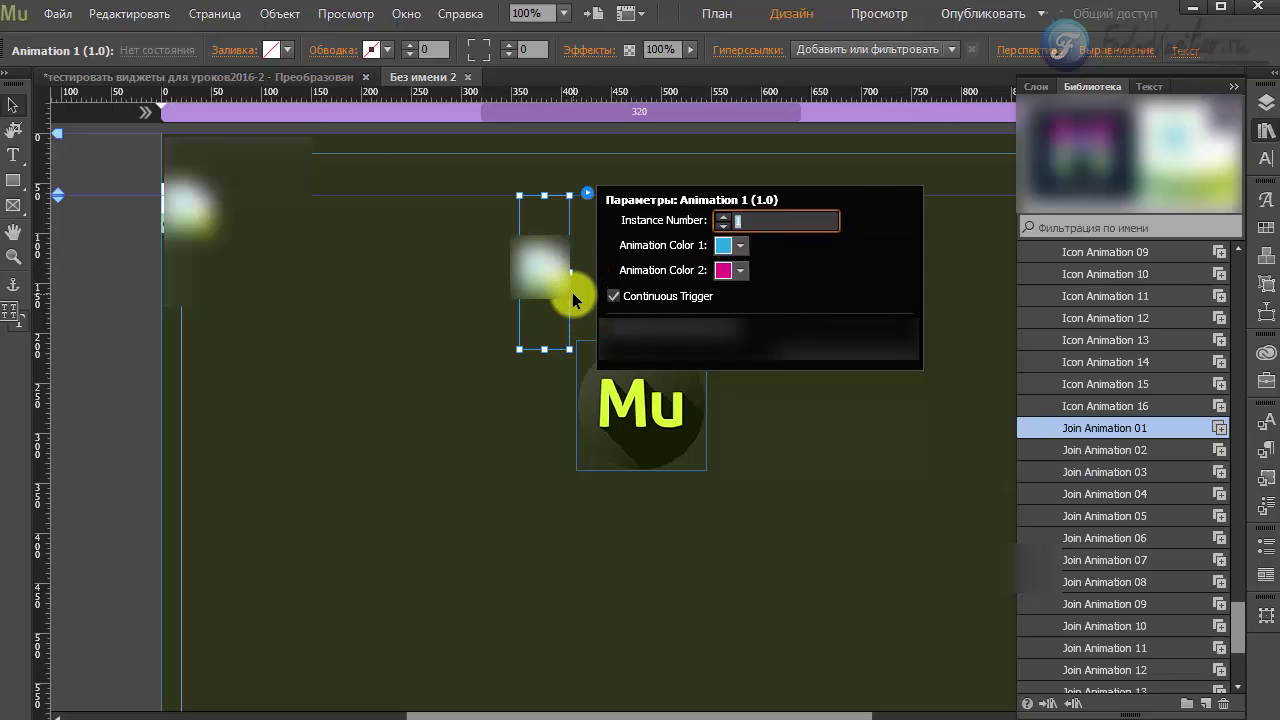
pyautogui.click(556, 318)
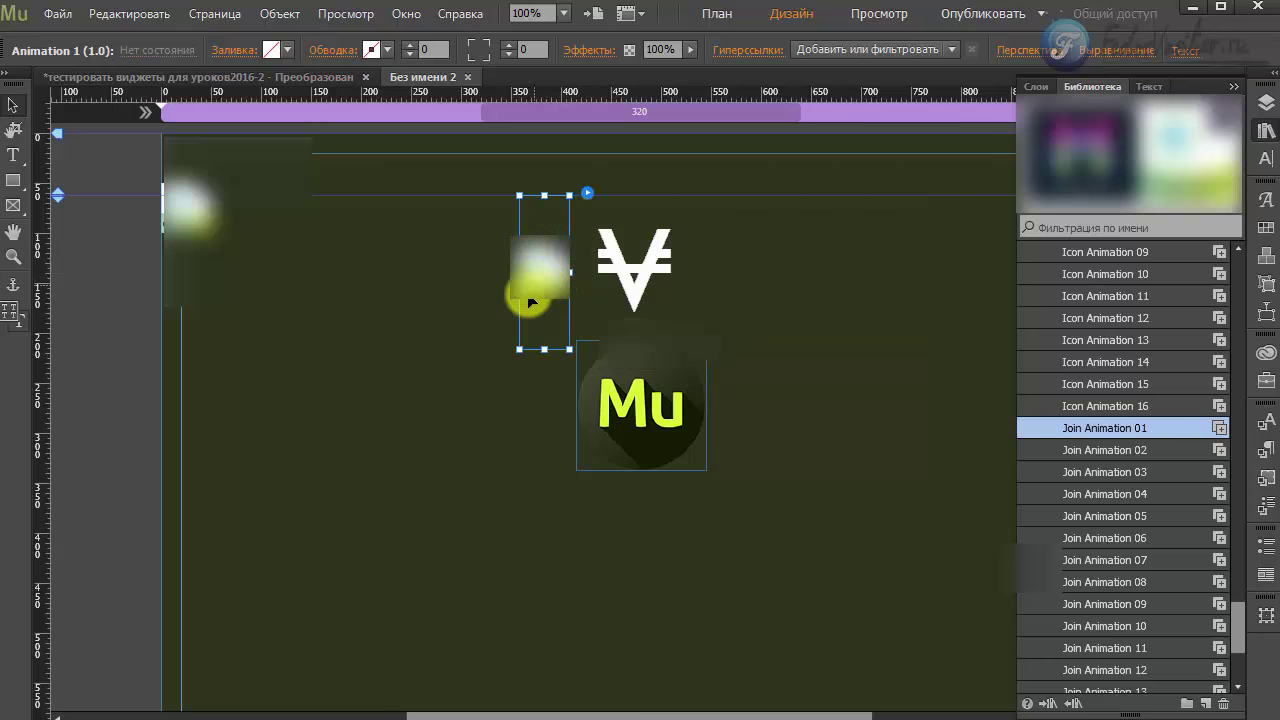
pyautogui.click(588, 192)
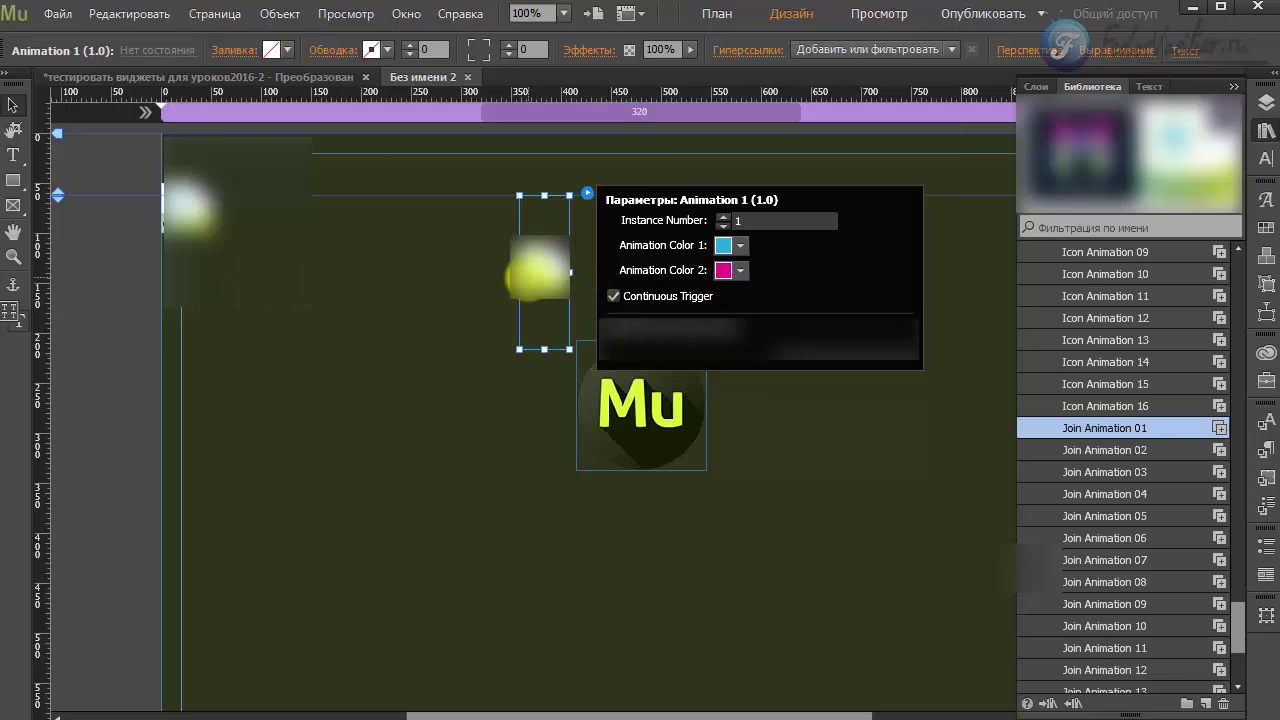
# Add the Join Animation 07 widget from the library to the page, below and to the left of the Join Animation 01 widget.
pyautogui.click(1112, 452)
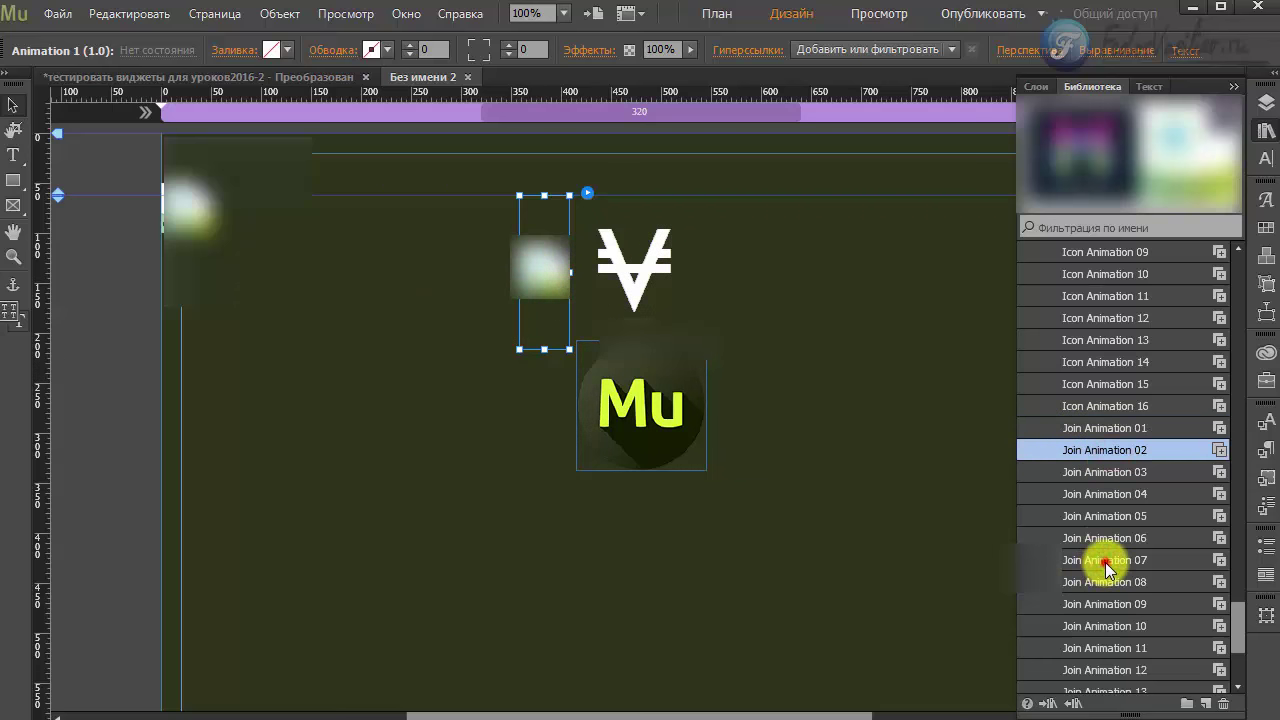
pyautogui.moveTo(1107, 570); pyautogui.dragTo(395, 250)
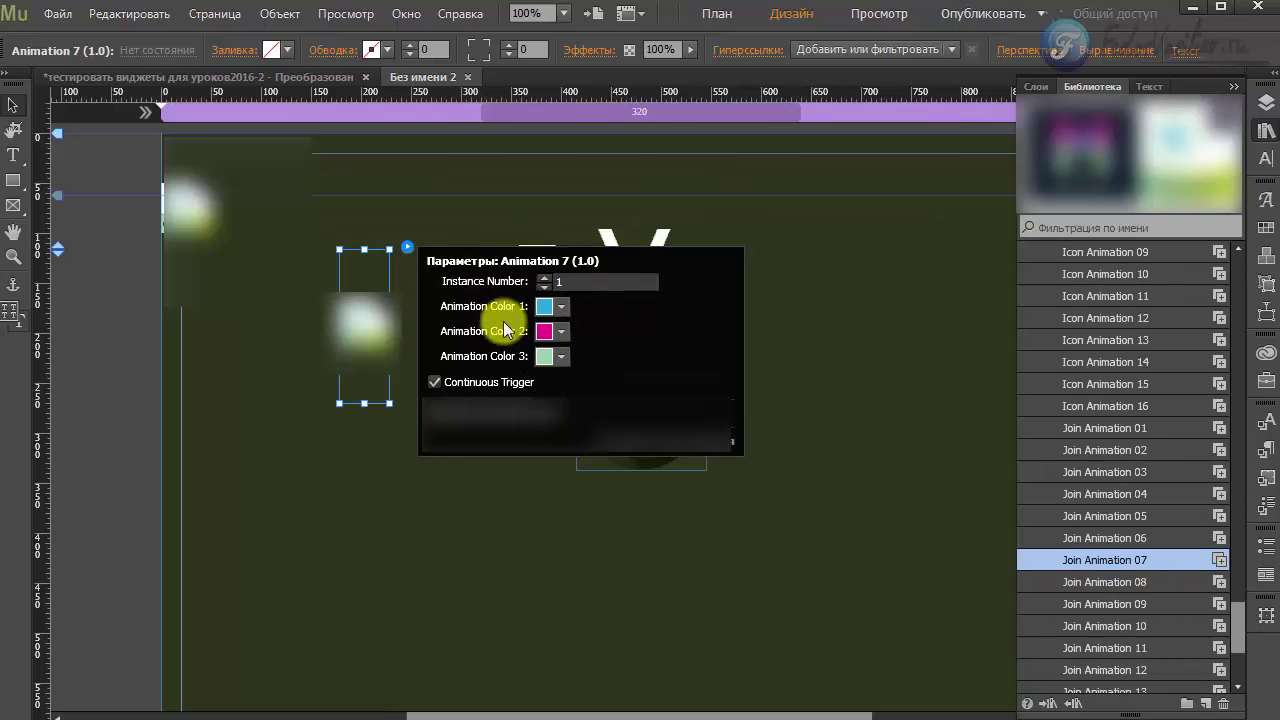
# Set the Join Animation 01 widget's Animation Color 1 to orange (FA900B).
pyautogui.click(543, 298)
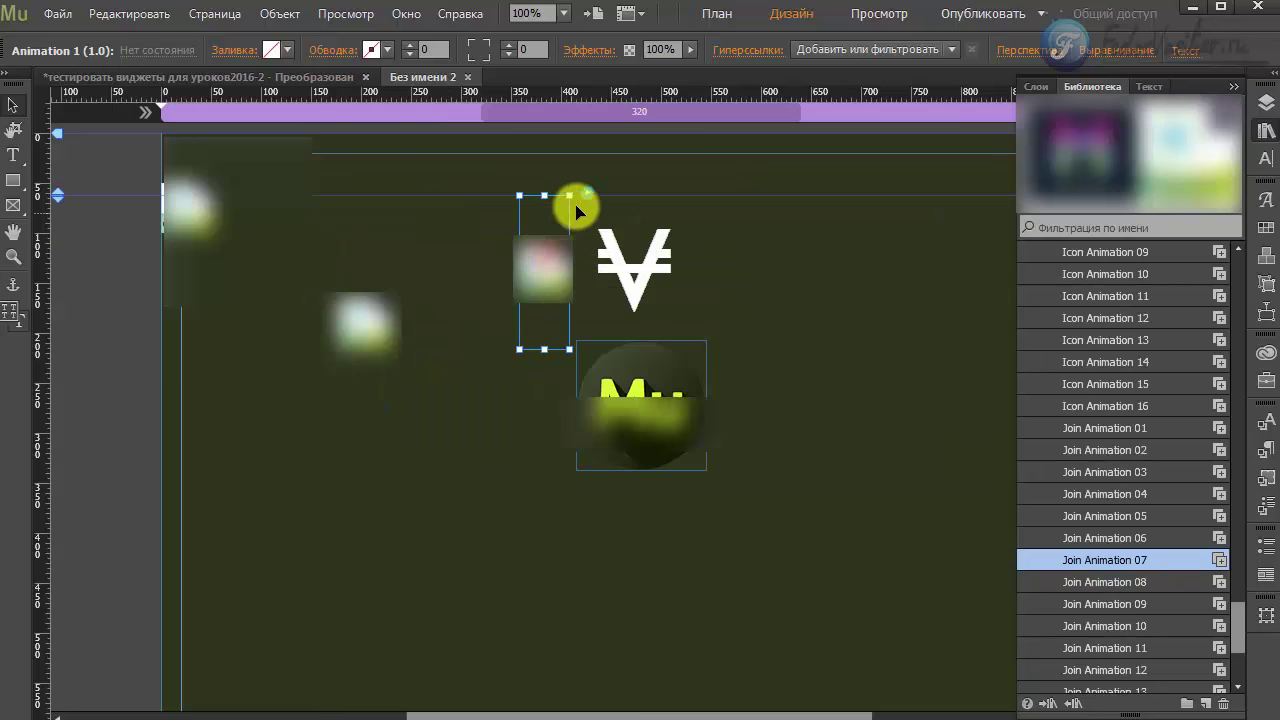
pyautogui.click(590, 196)
pyautogui.click(722, 247)
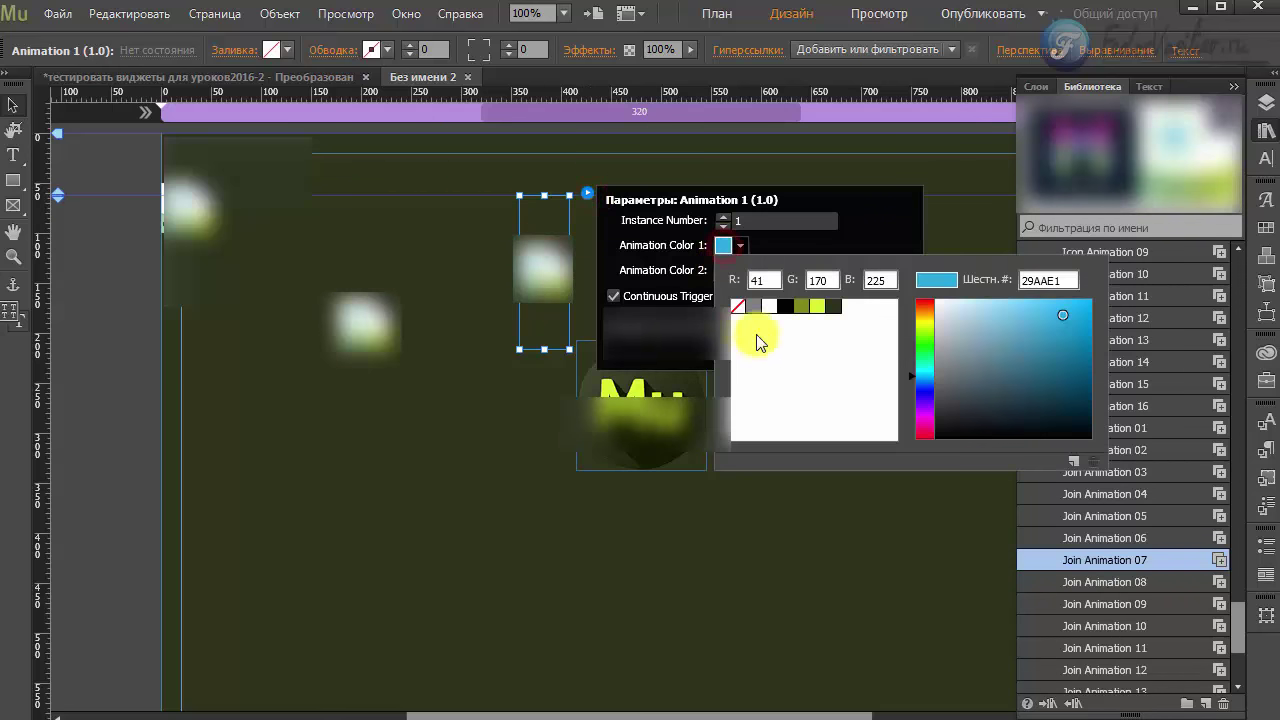
pyautogui.click(994, 346)
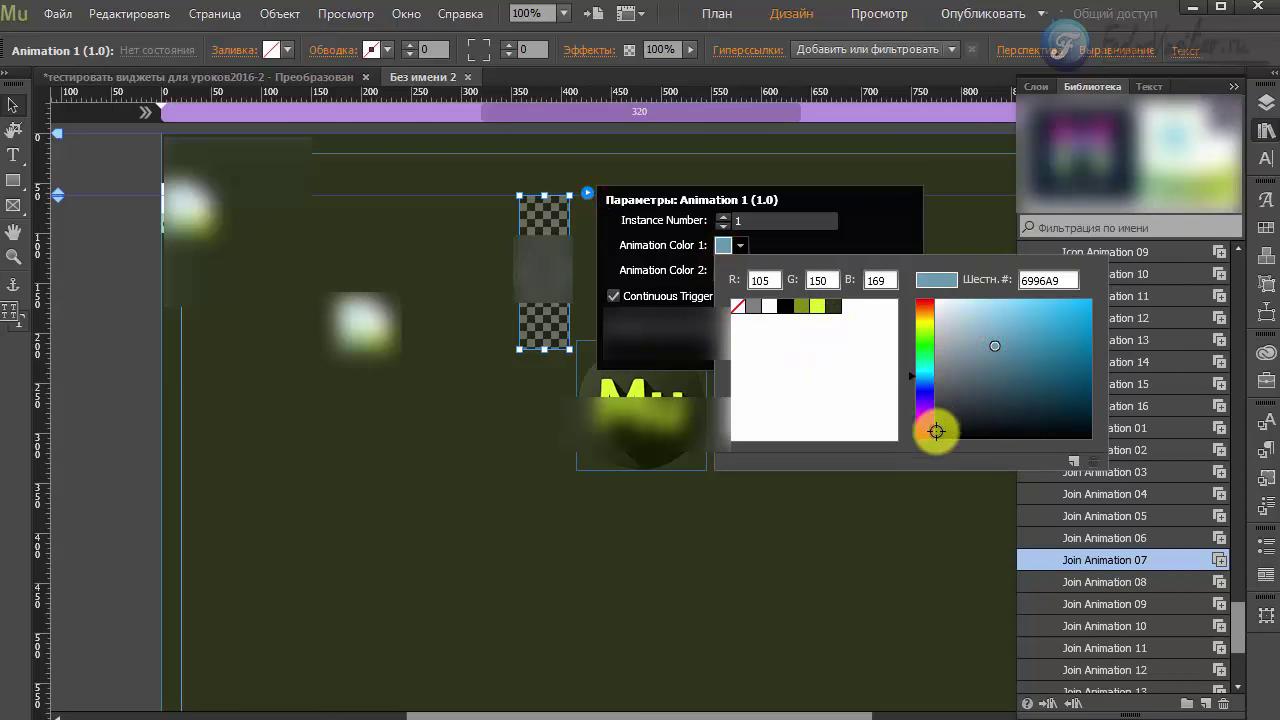
pyautogui.click(926, 394)
pyautogui.click(921, 312)
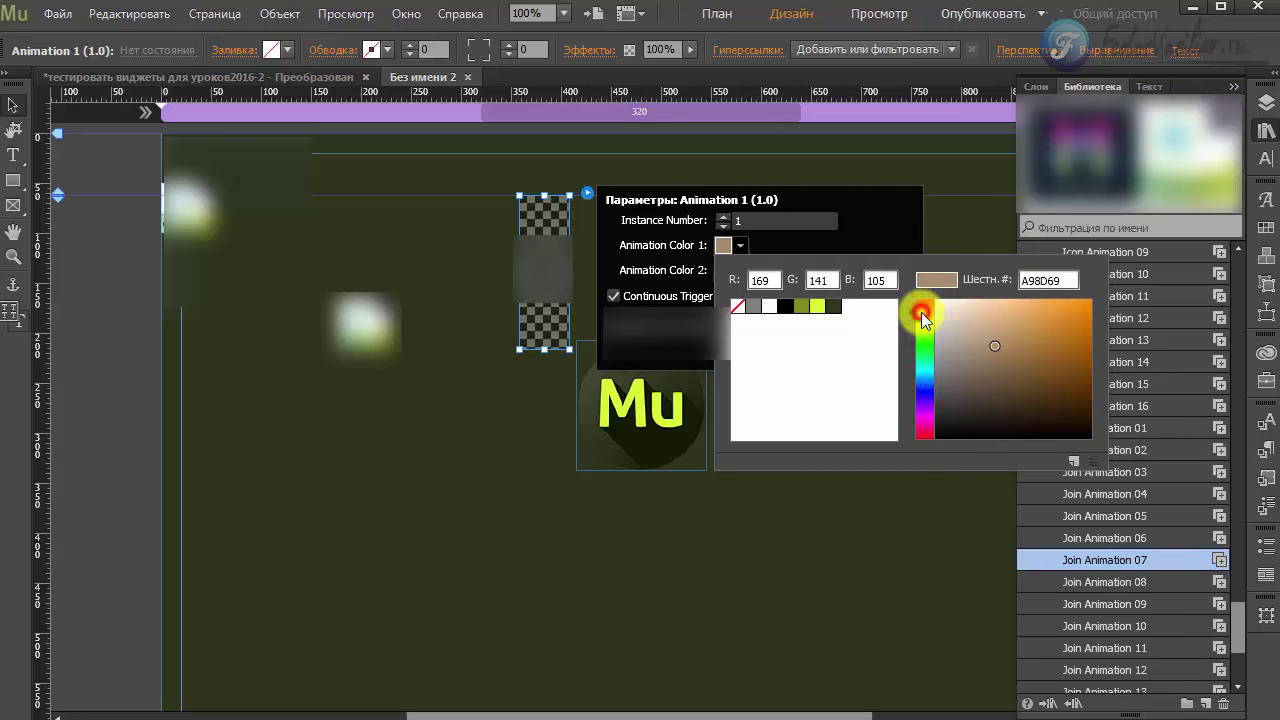
pyautogui.click(973, 356)
pyautogui.click(1100, 297)
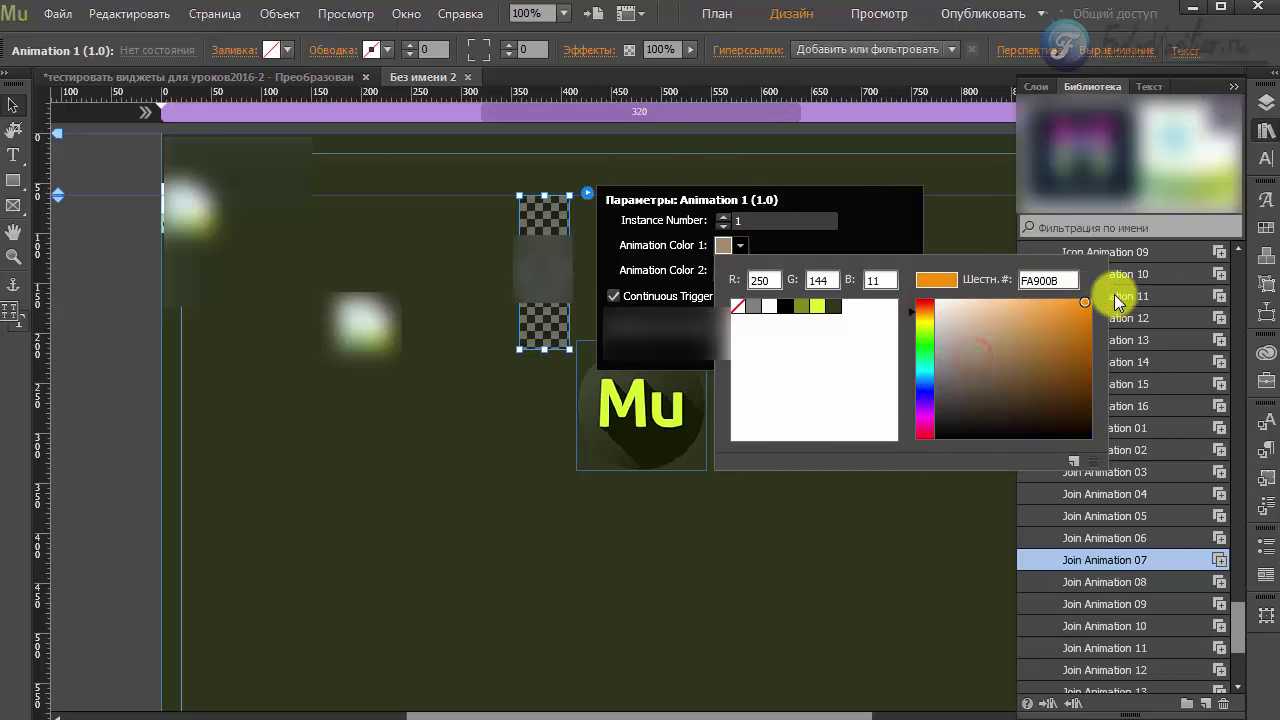
pyautogui.click(757, 243)
# Set the Join Animation 01 widget's Animation Color 2 to blue (0D36E9).
pyautogui.click(735, 273)
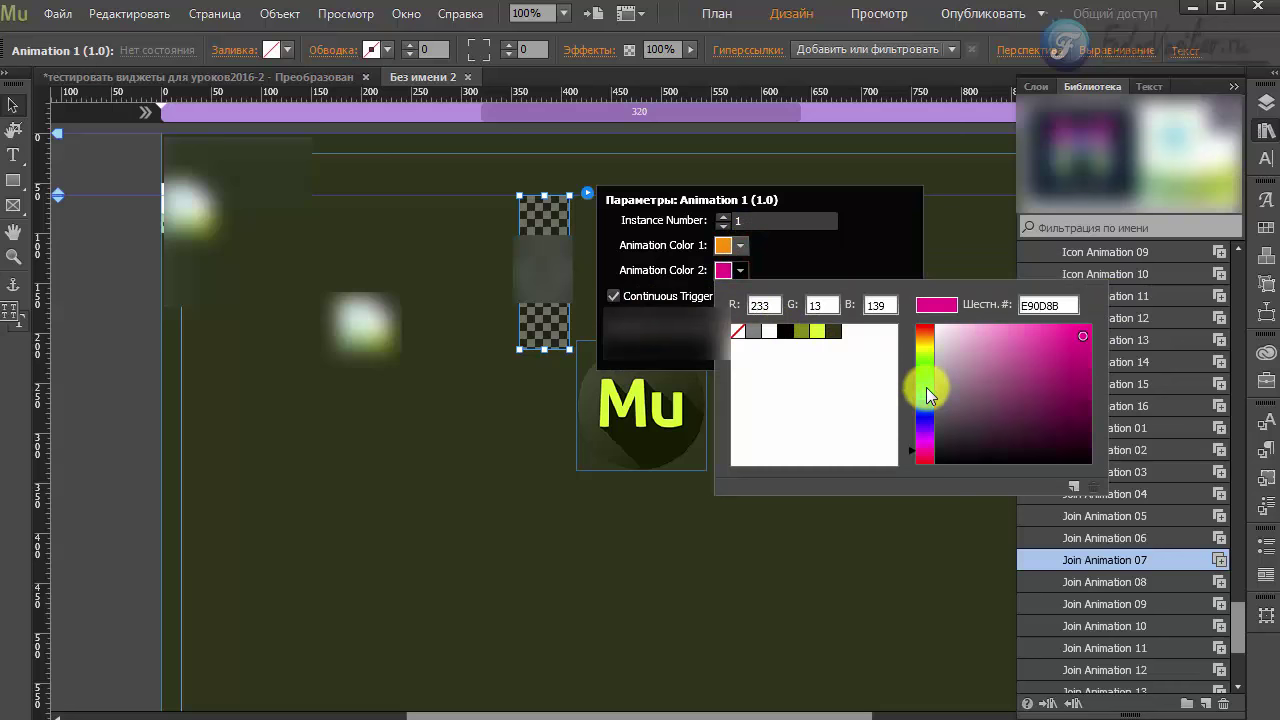
pyautogui.click(927, 414)
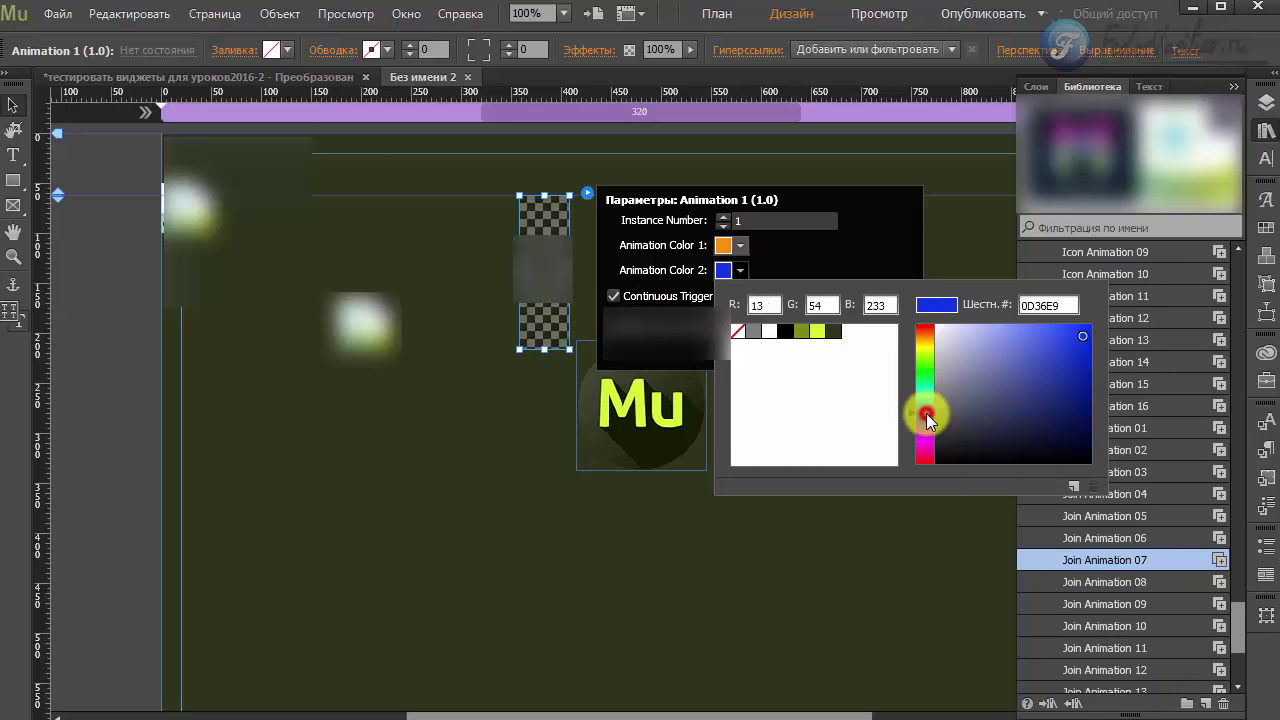
pyautogui.click(988, 243)
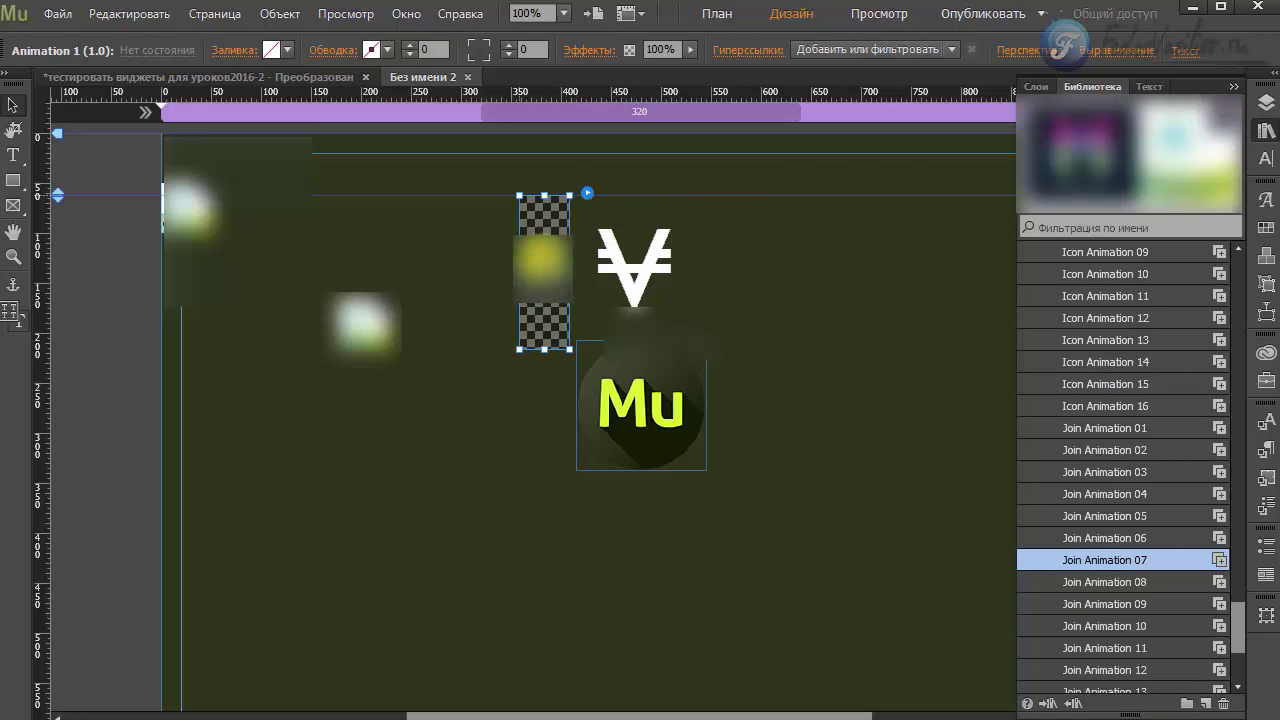
# Preview the page in the browser and trigger the icon above the Mu logo to test the joined animations.
pyautogui.click(58, 14)
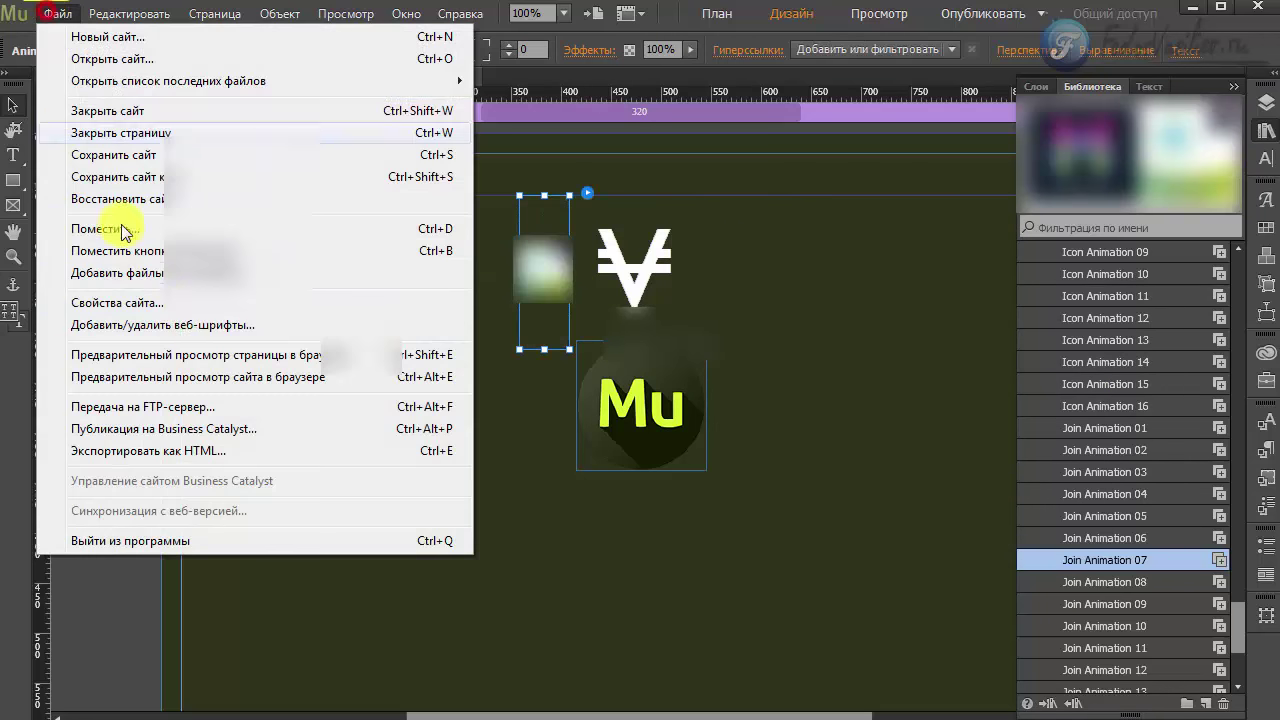
pyautogui.click(198, 363)
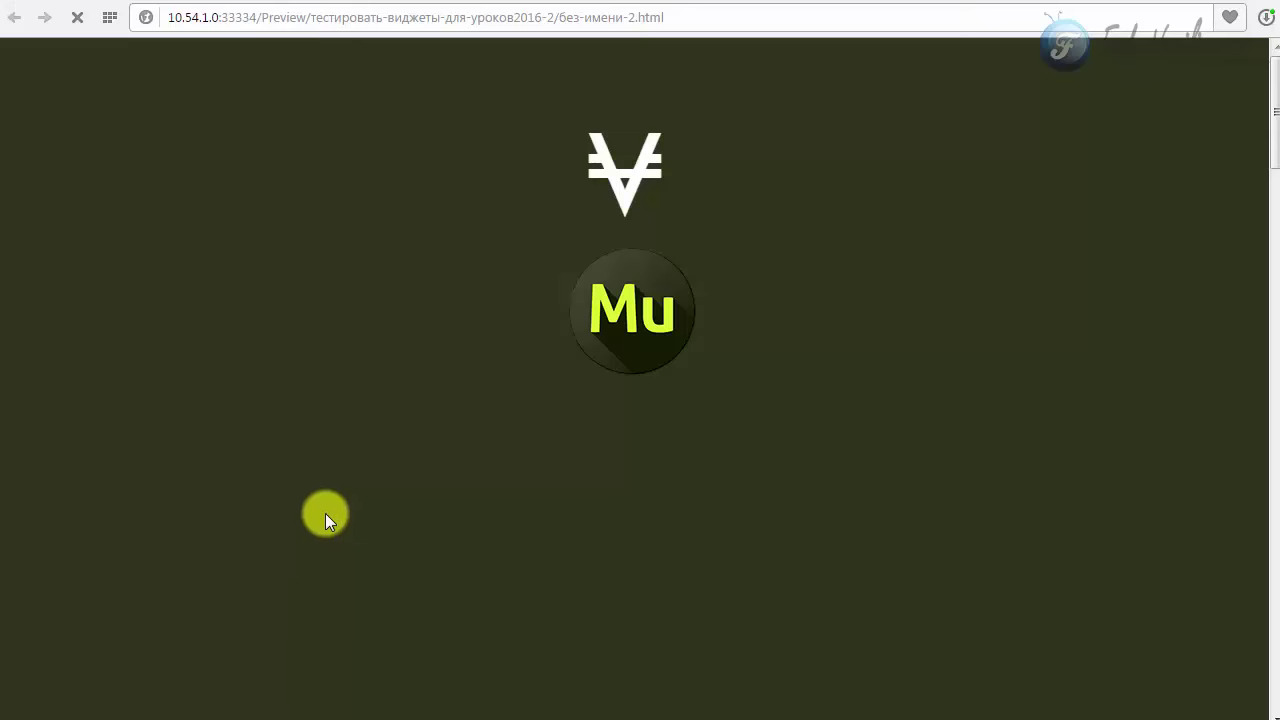
pyautogui.moveTo(646, 146)
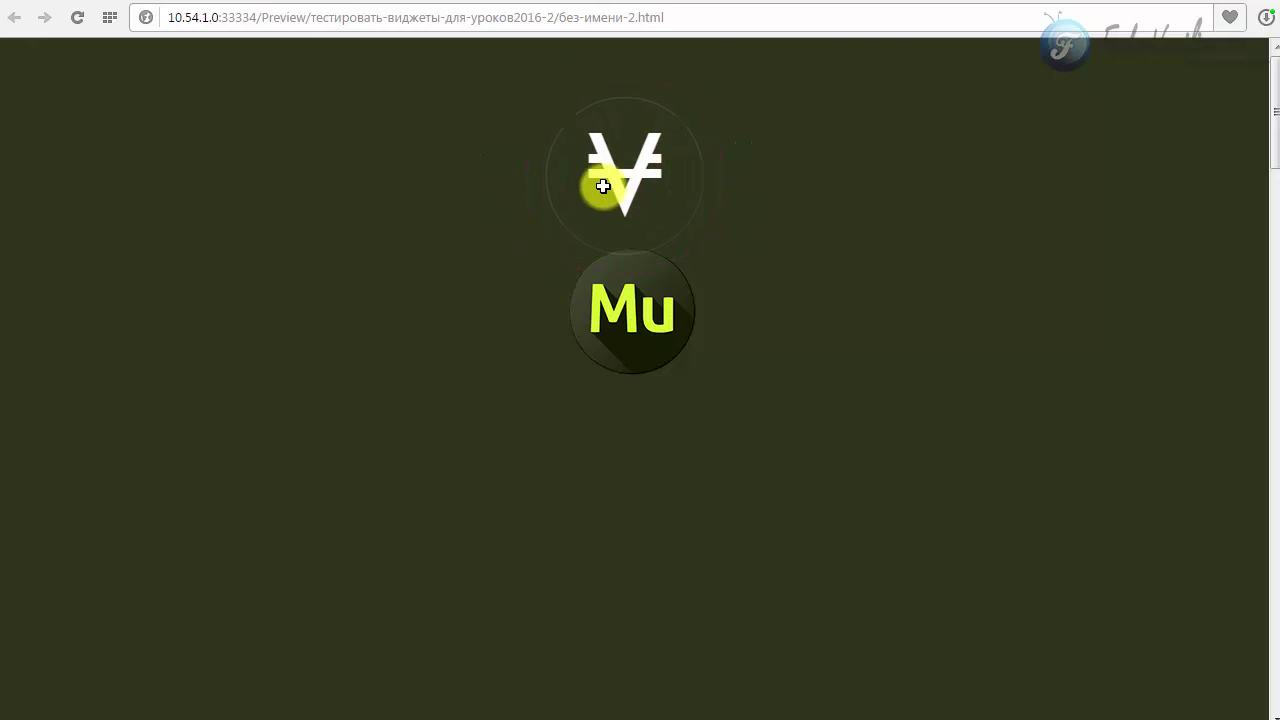
pyautogui.click(618, 177)
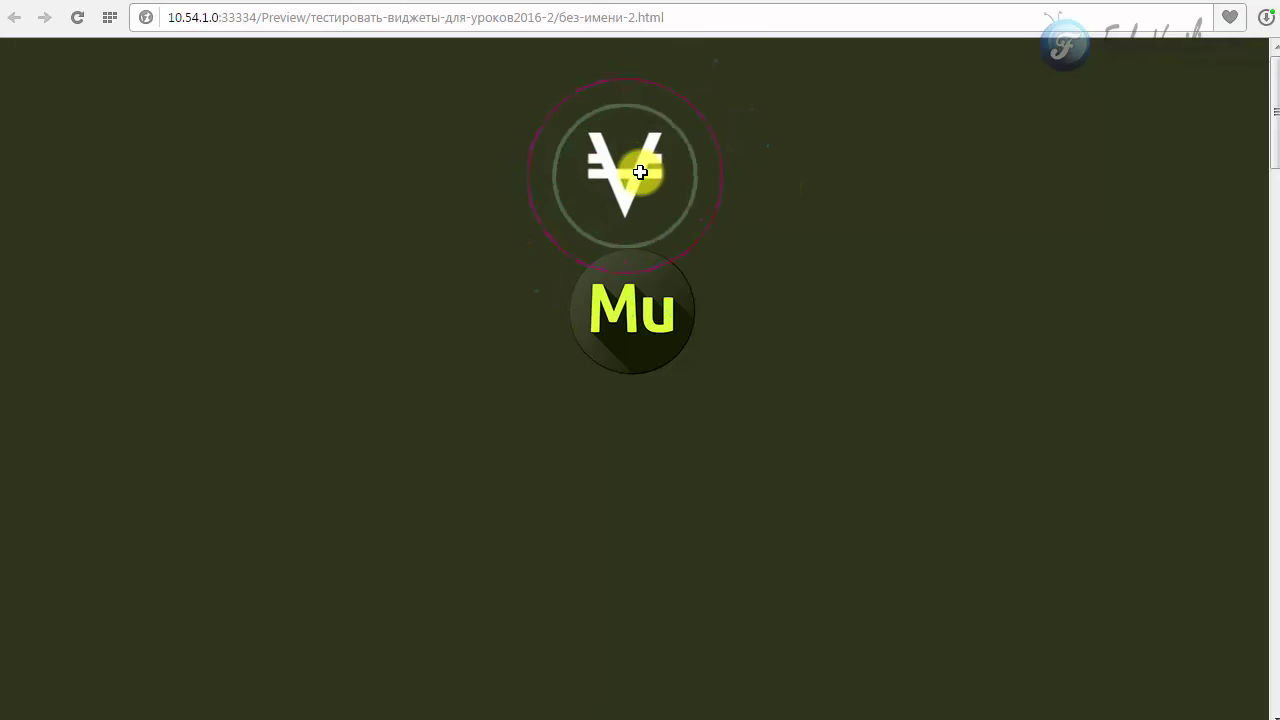
# Switch back to Adobe Muse, move the Join Animation 07 widget directly beside Join Animation 01 and check the Instance Number of both.
pyautogui.hotkey('alt', 'Tab')
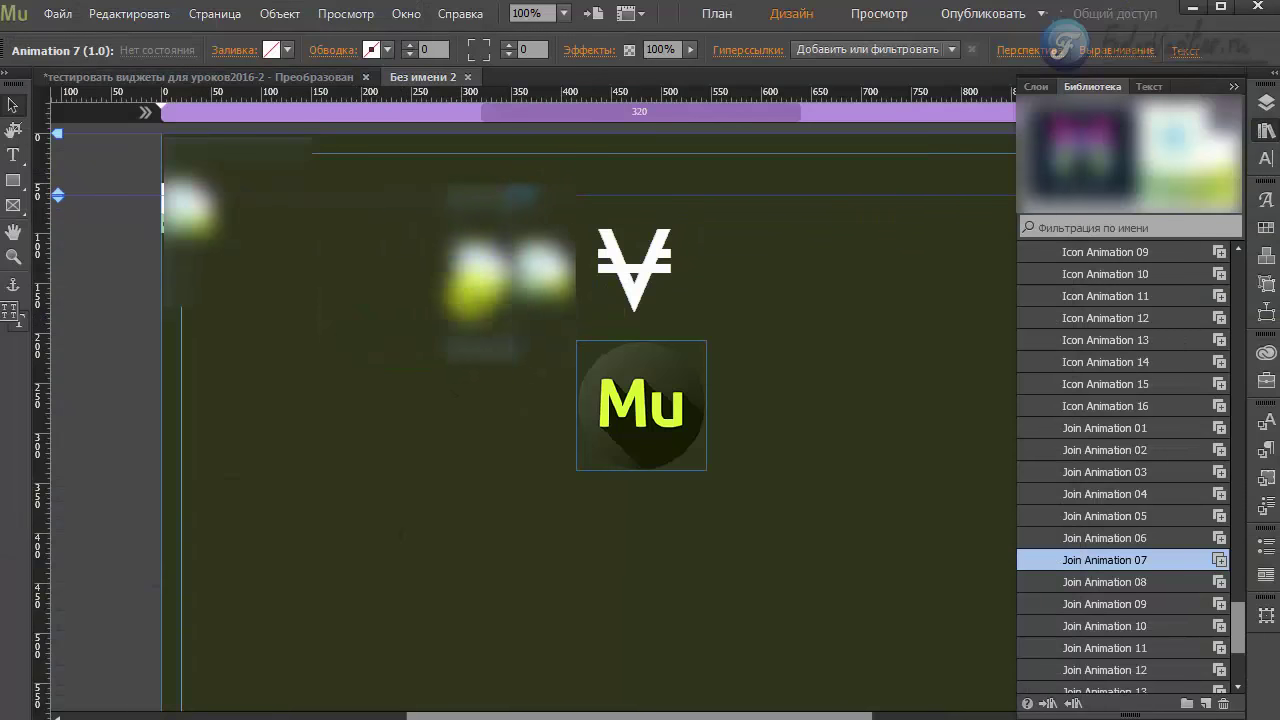
pyautogui.click(630, 265)
pyautogui.click(587, 193)
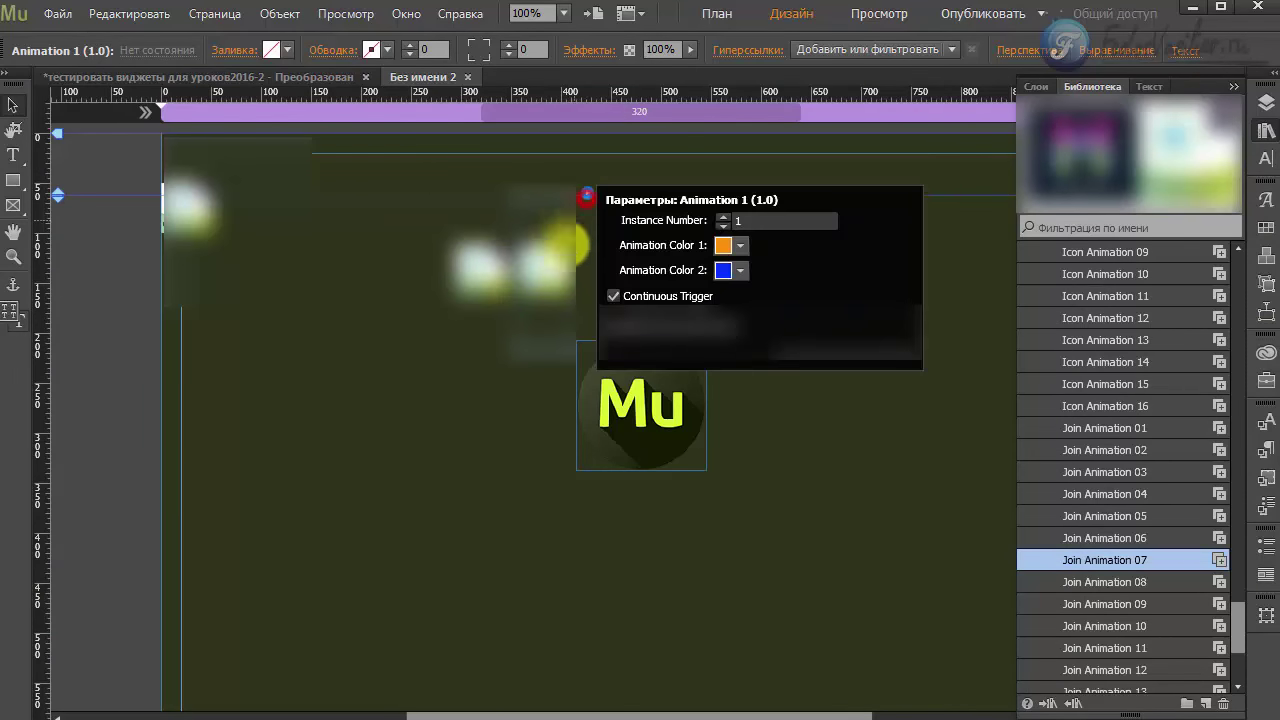
pyautogui.write('7')
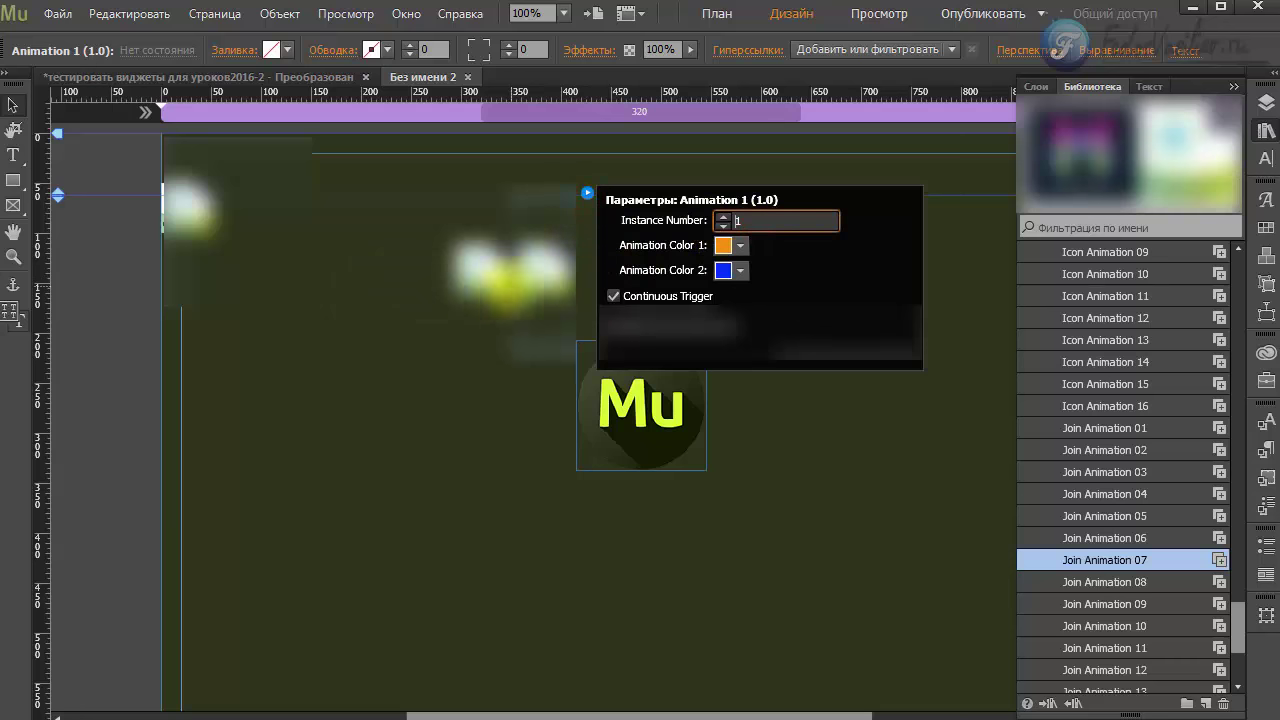
pyautogui.press('Return')
pyautogui.click(525, 198)
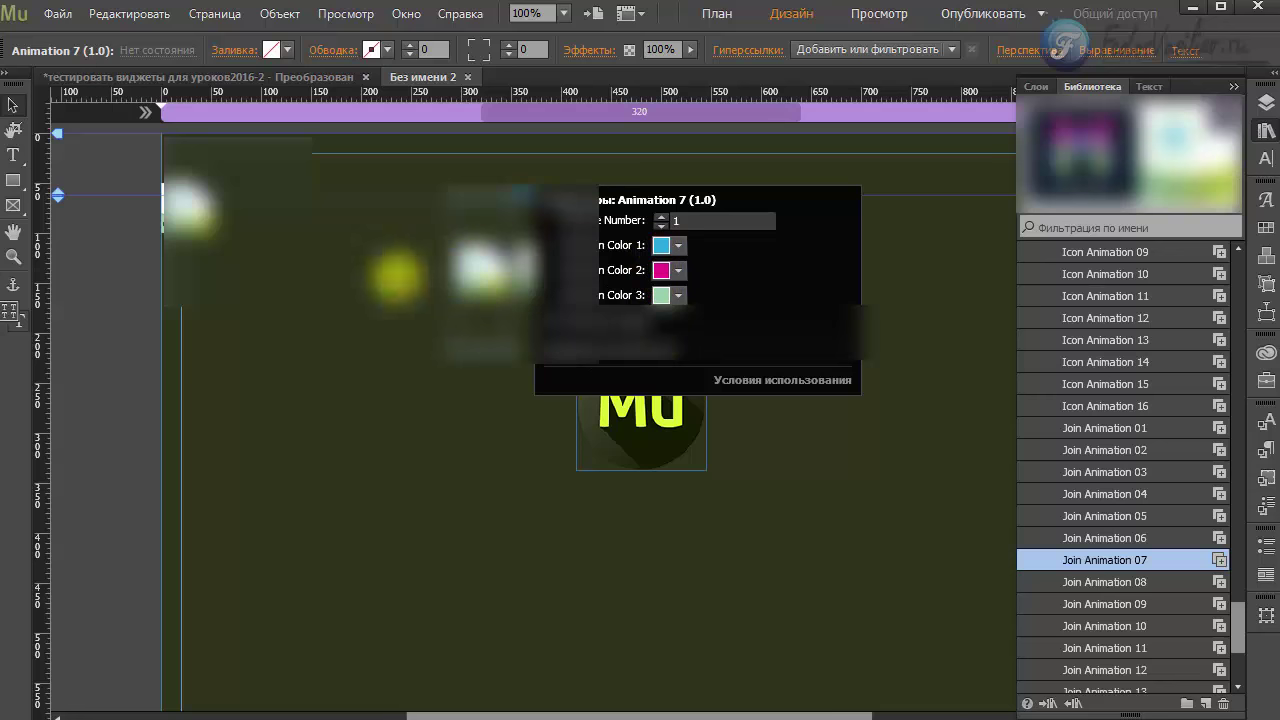
# Preview the page in the browser again and trigger the icon to test its combined animation.
pyautogui.click(57, 14)
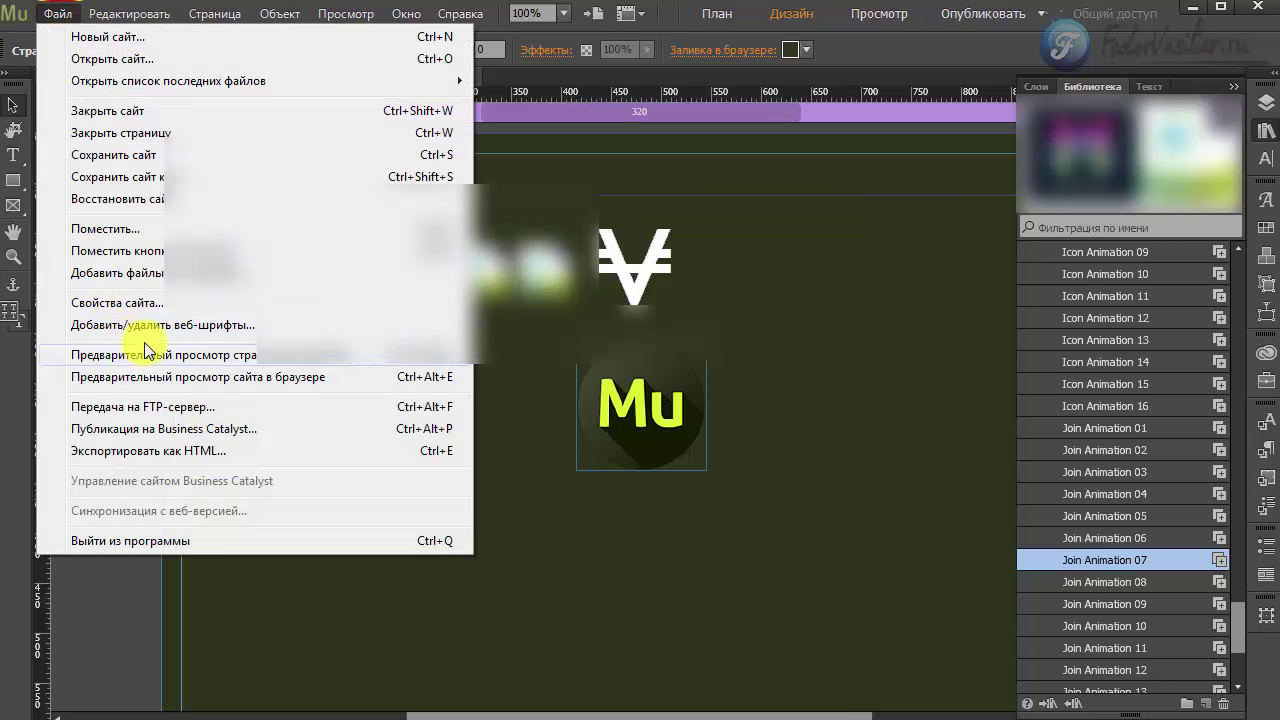
pyautogui.click(148, 360)
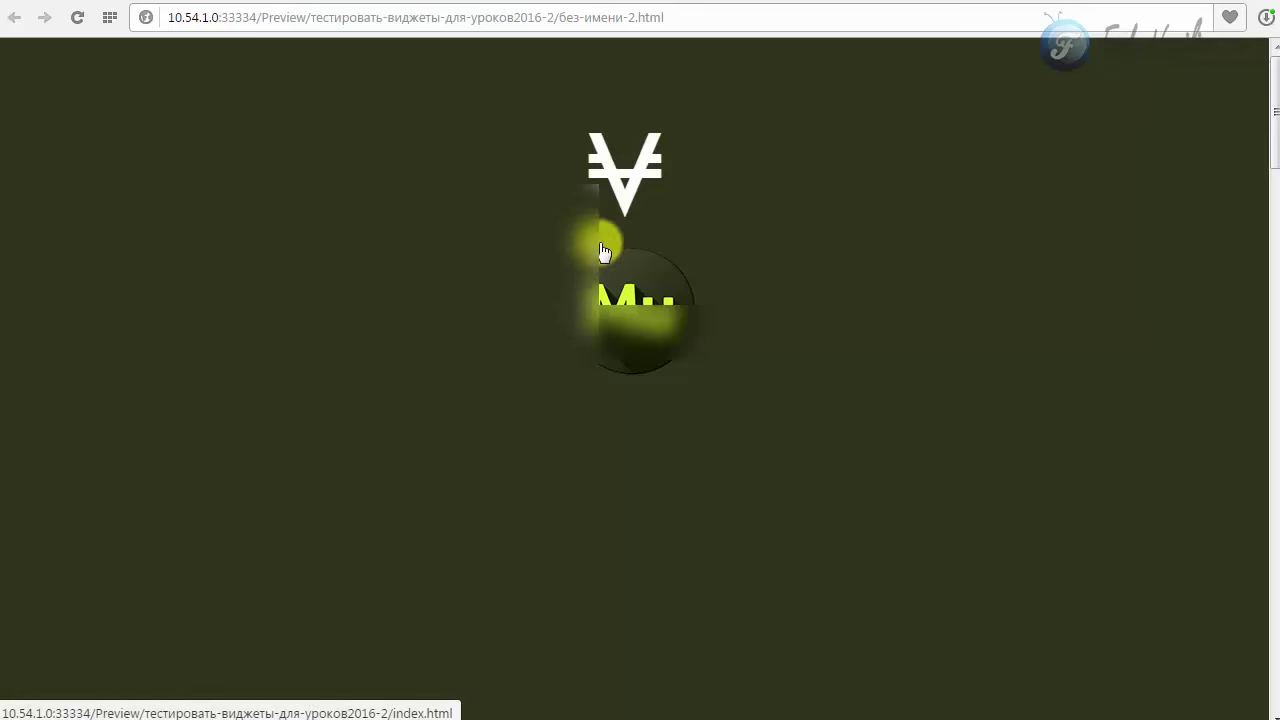
pyautogui.moveTo(623, 163)
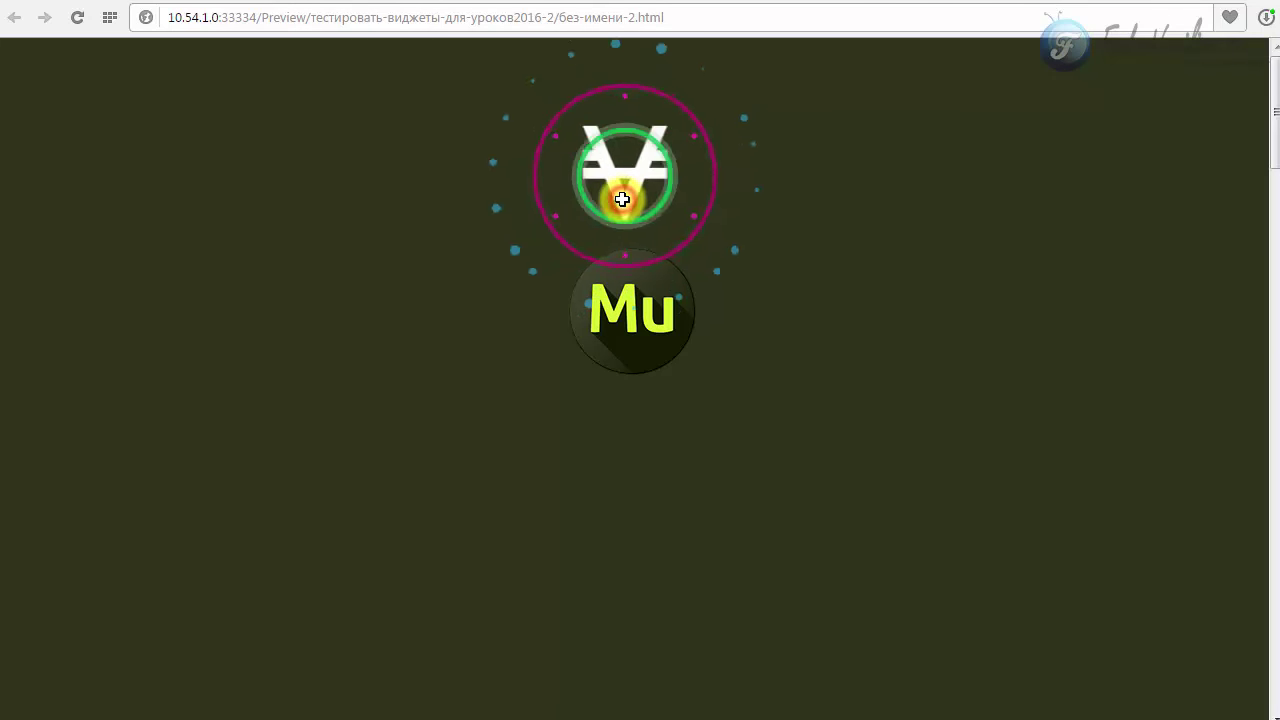
# Return to Adobe Muse, add the Join Animation 16 widget below the other join widgets and open its options.
pyautogui.hotkey('alt', 'Tab')
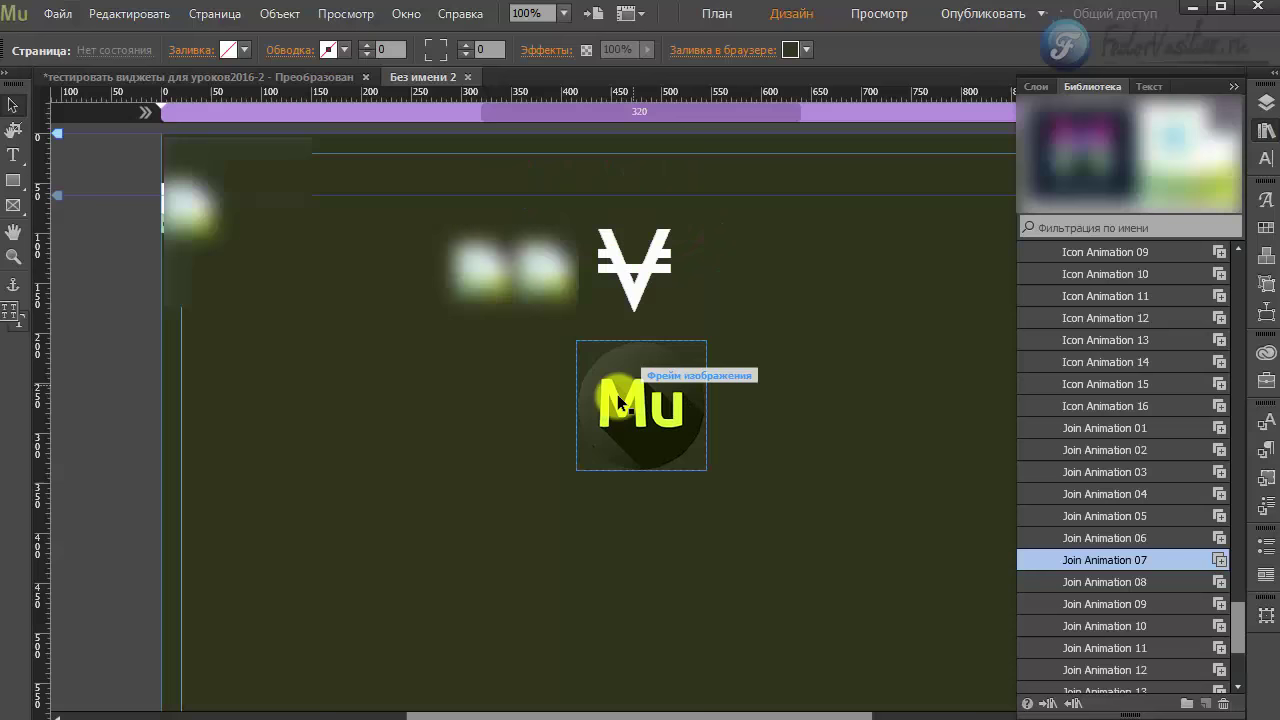
pyautogui.scroll(-3, 1237, 650)
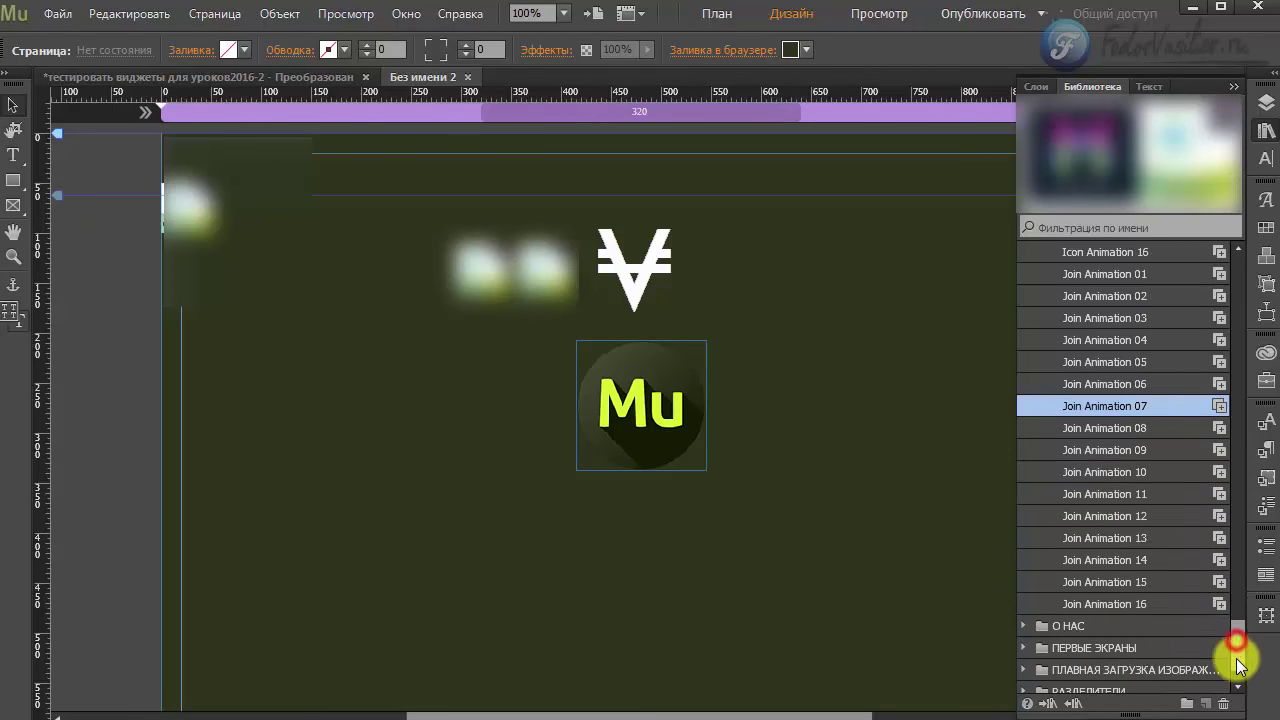
pyautogui.click(1115, 604)
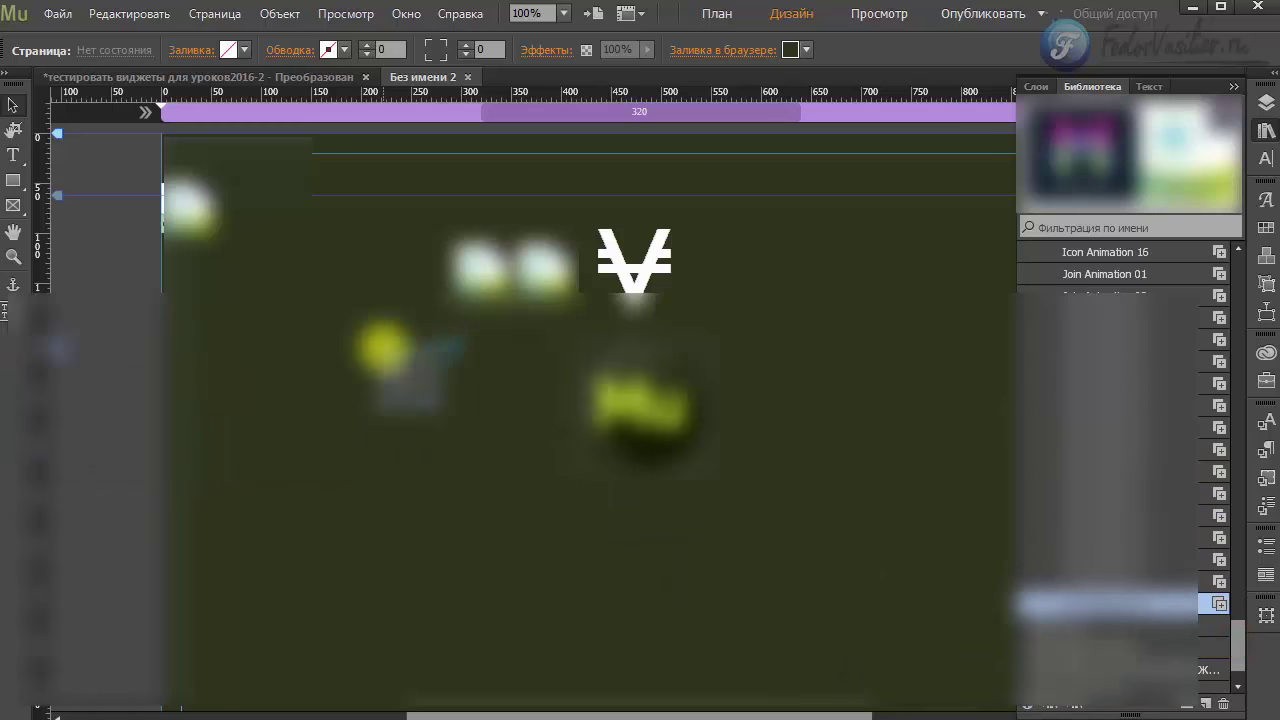
pyautogui.click(451, 347)
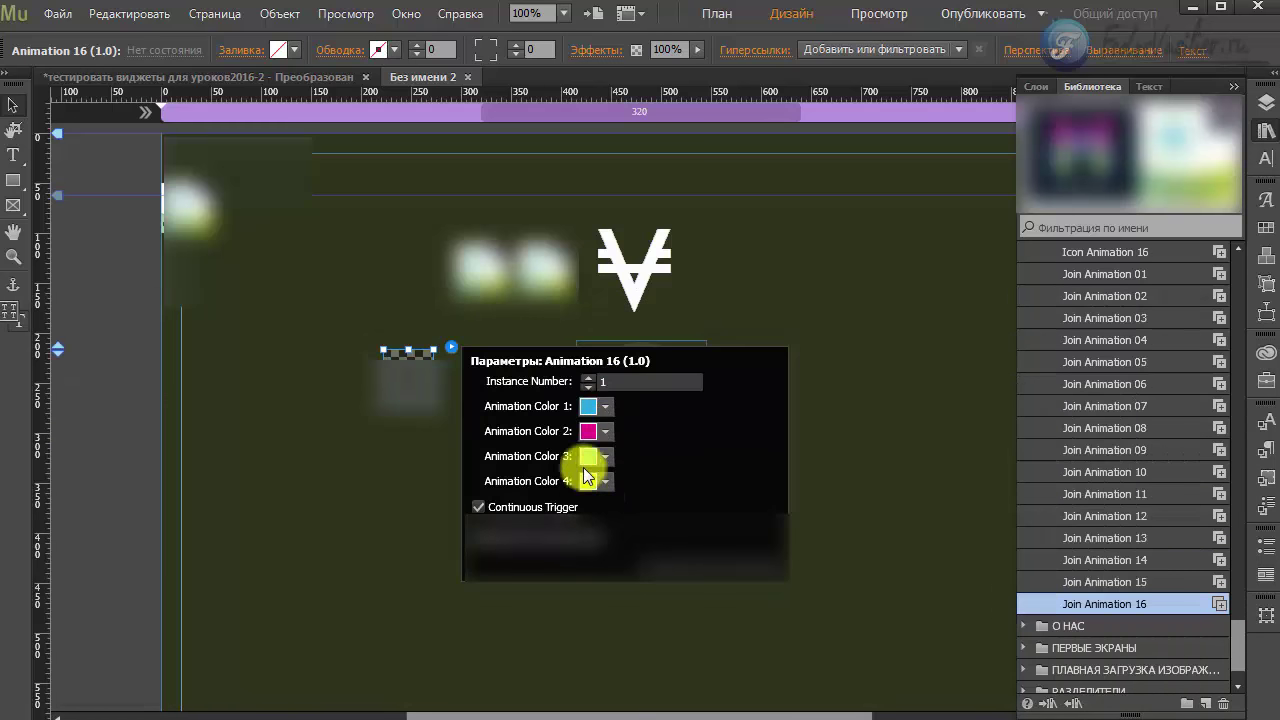
# Place the Join Animation 16 widget beside the other two join widgets and preview the page in the browser to test the icon's combined animation.
pyautogui.press('Escape')
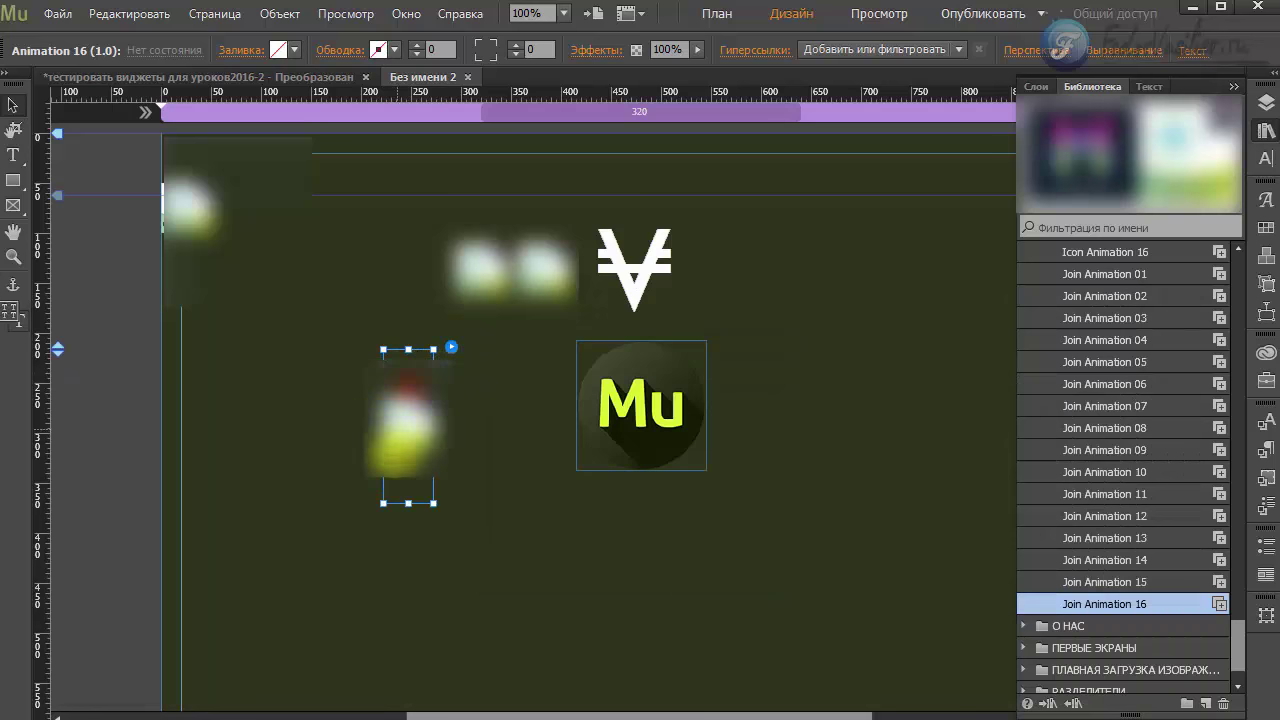
pyautogui.moveTo(408, 426); pyautogui.dragTo(420, 272)
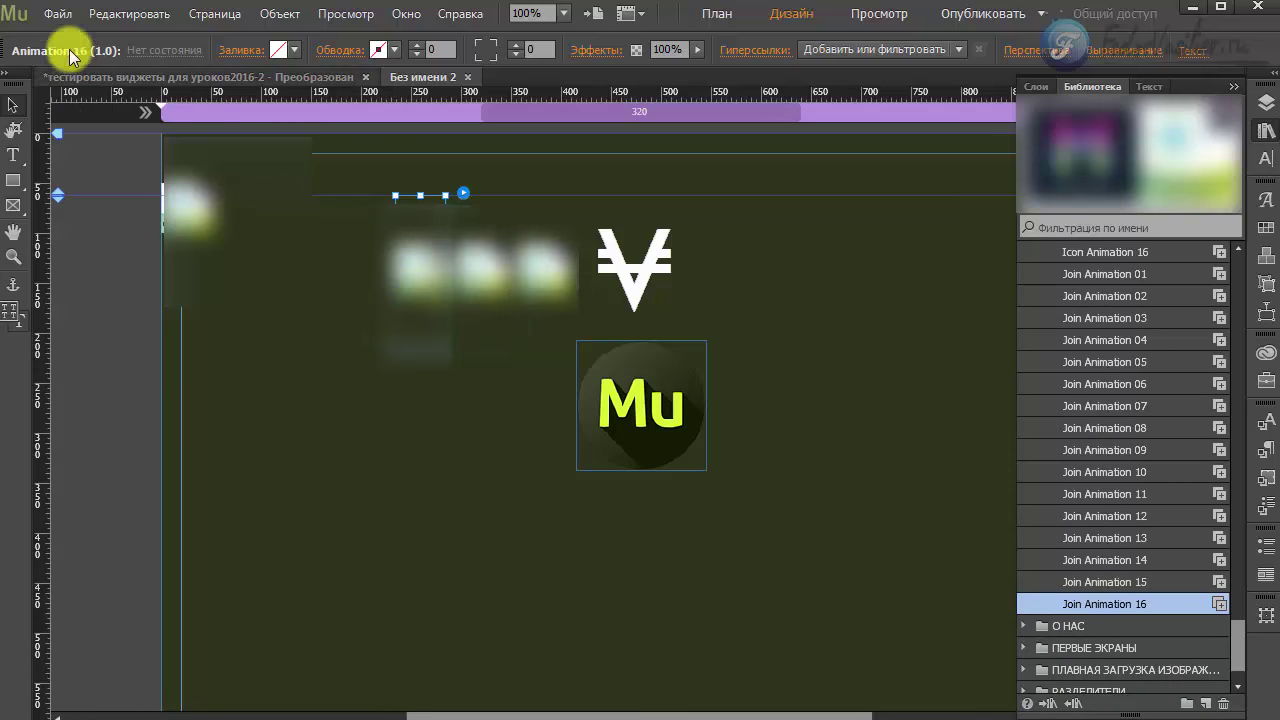
pyautogui.click(62, 13)
pyautogui.click(70, 349)
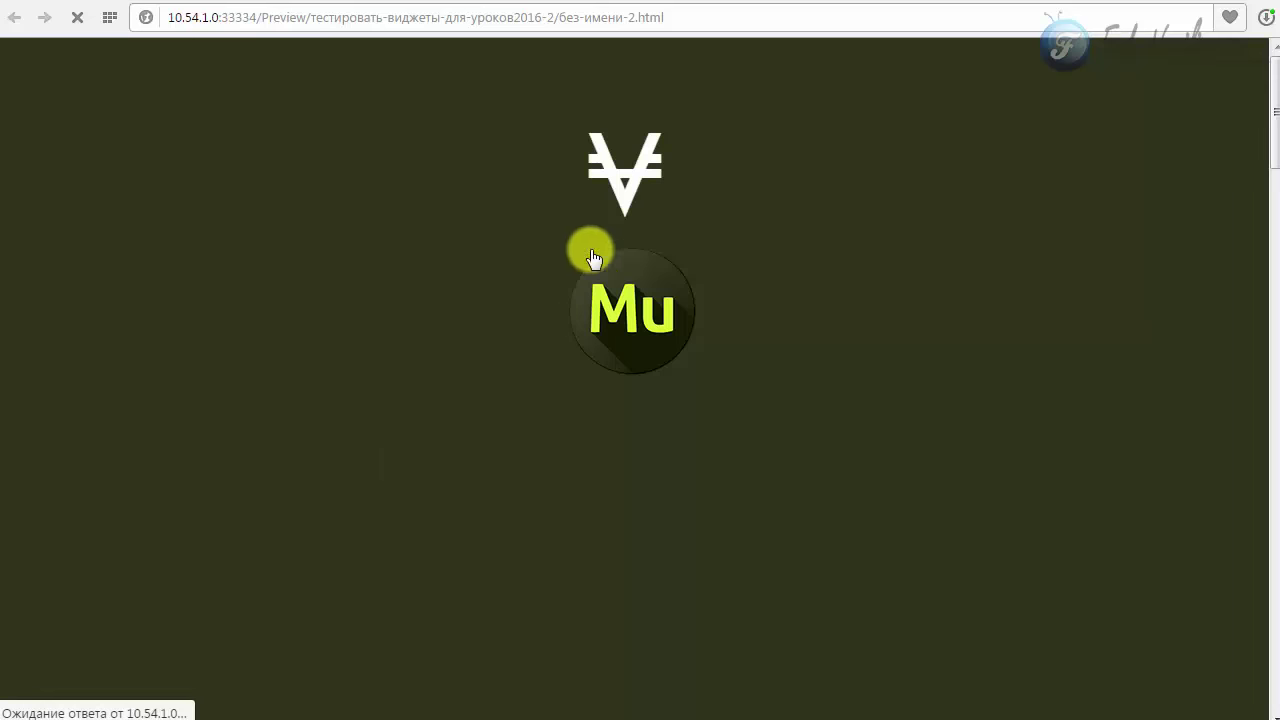
pyautogui.moveTo(629, 157)
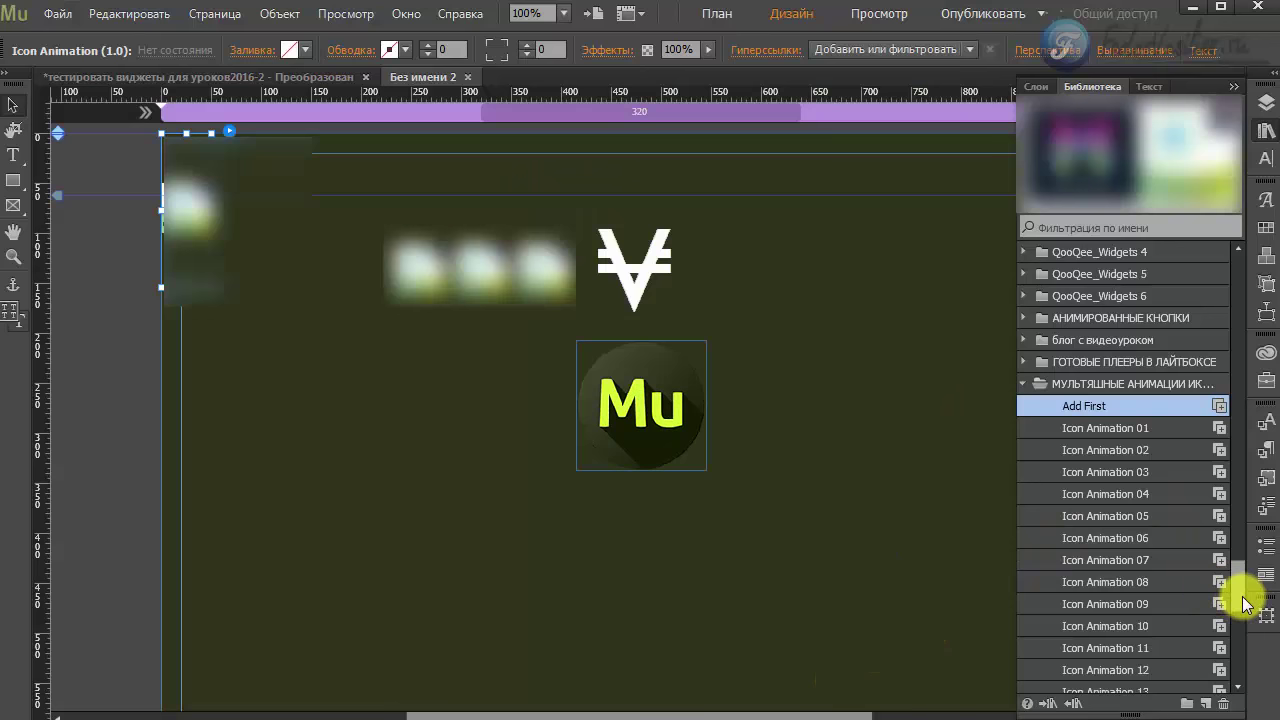
# Add the Icon Animation 02 widget with Instance Number 2 and place it to the right of the viacoin icon.
pyautogui.click(1082, 455)
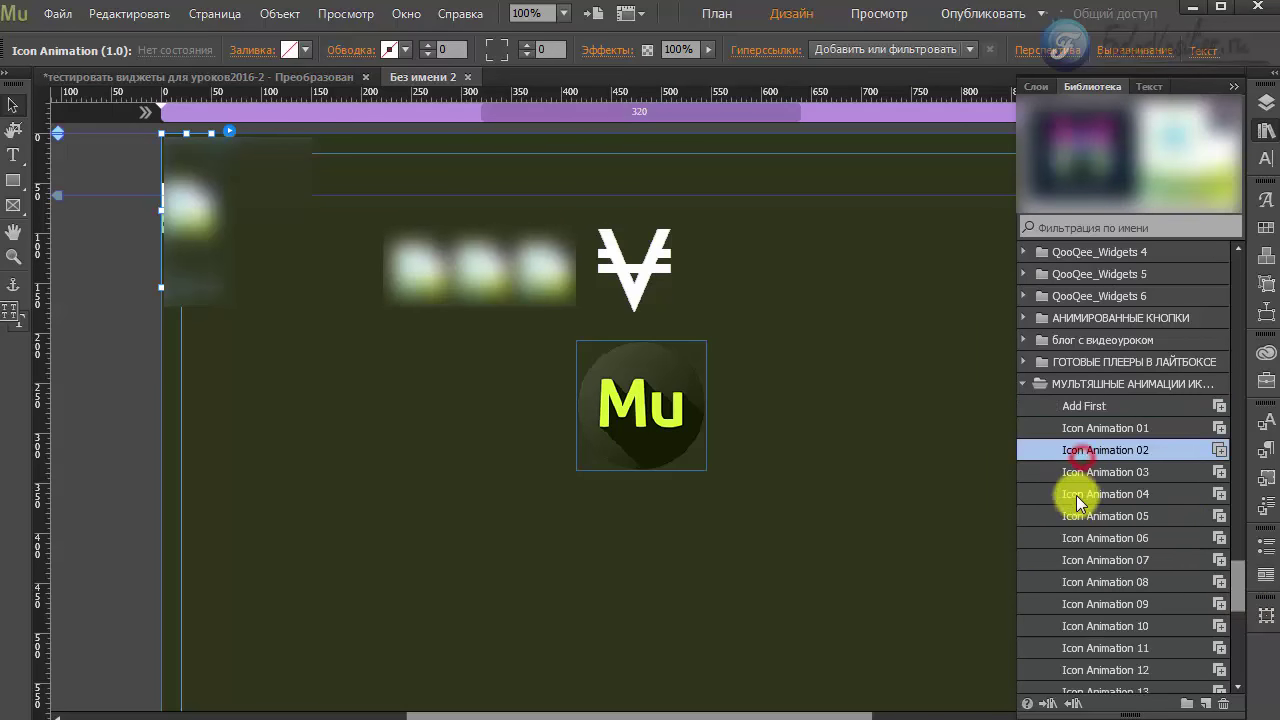
pyautogui.moveTo(1106, 454); pyautogui.dragTo(790, 300)
pyautogui.click(1062, 334)
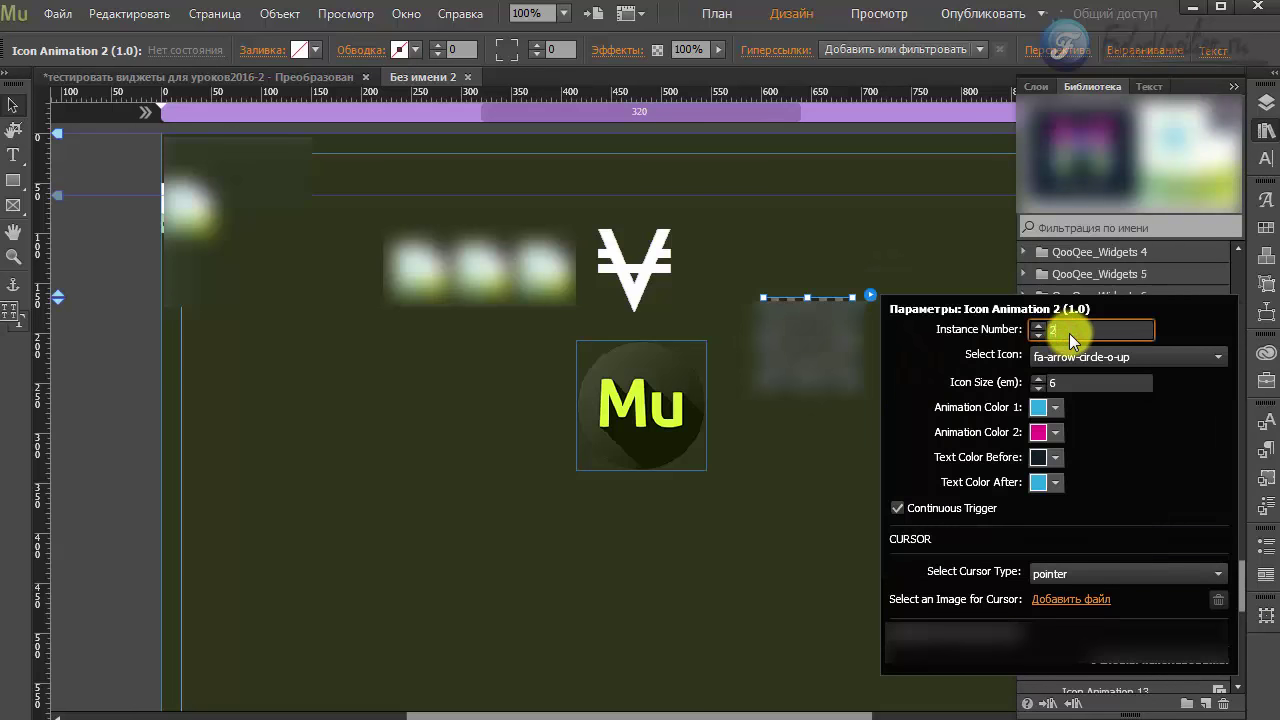
pyautogui.press('Return')
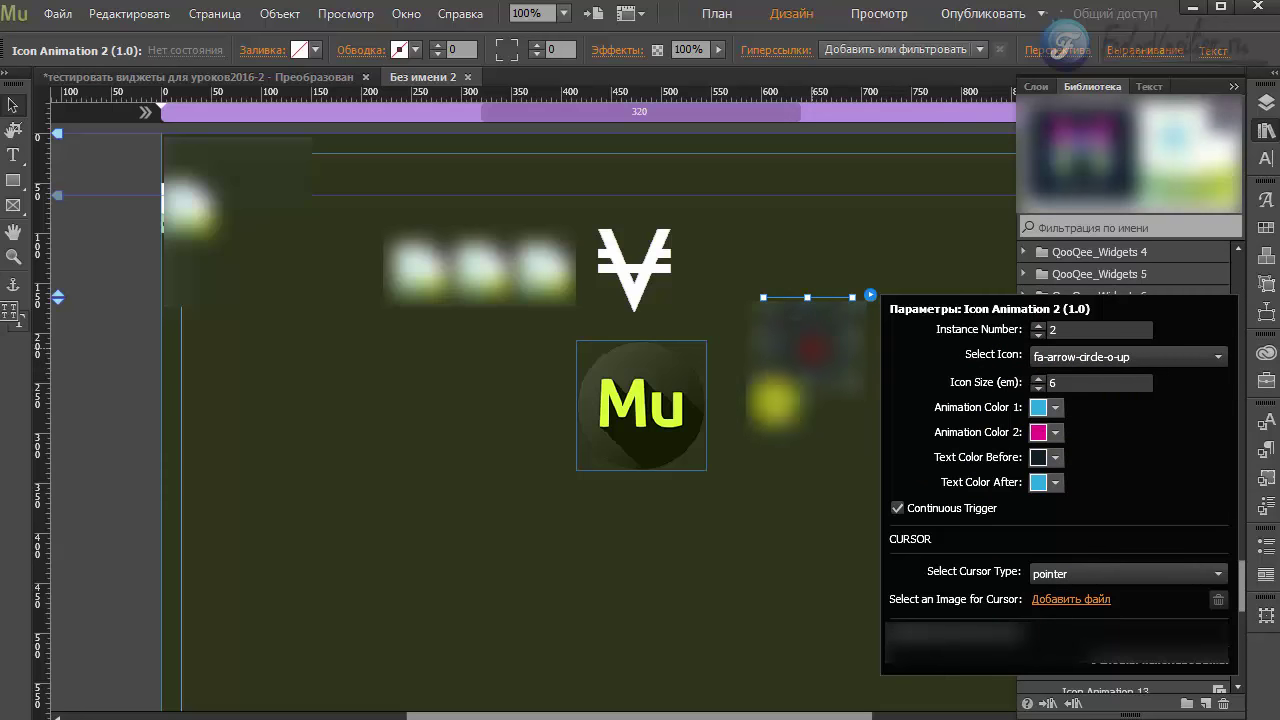
pyautogui.moveTo(796, 361); pyautogui.dragTo(750, 283)
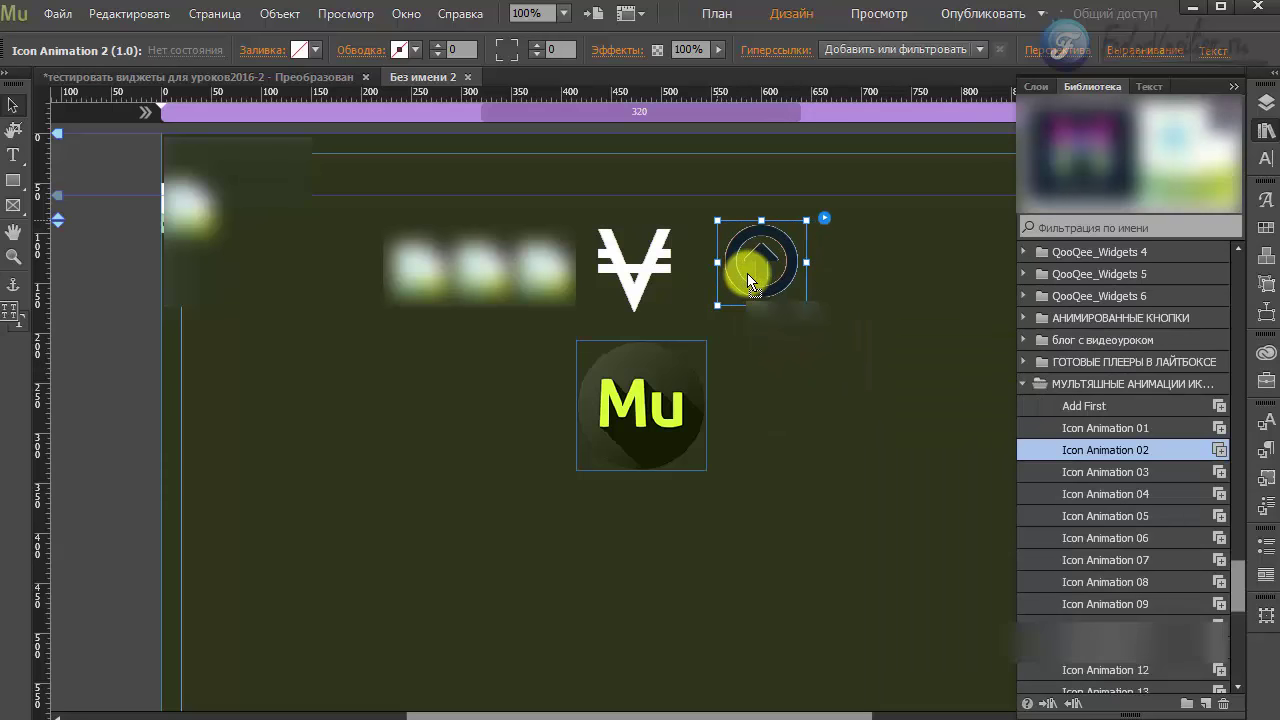
# Add the Join Animation 08 widget, set its Instance Number to 2 and place it directly beside the arrow icon.
pyautogui.moveTo(1238, 593); pyautogui.dragTo(1250, 652)
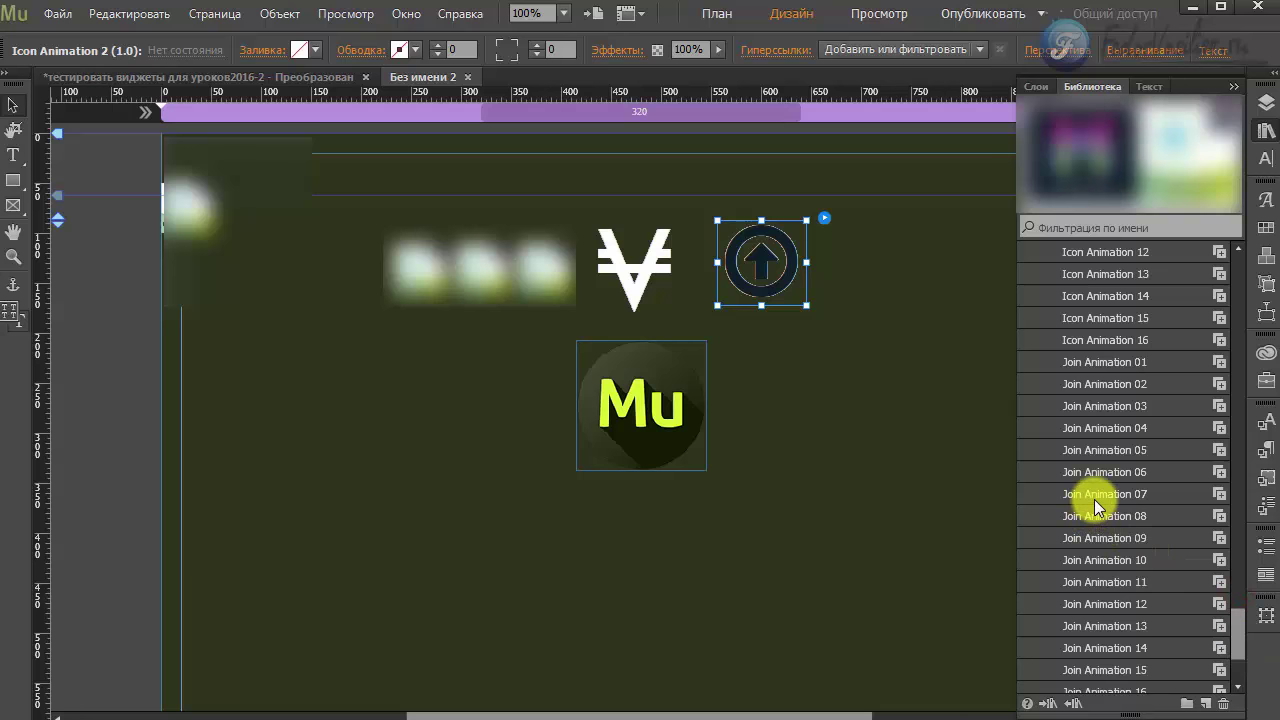
pyautogui.moveTo(1238, 655)
pyautogui.mouseDown()
pyautogui.moveTo(1234, 690)
pyautogui.moveTo(1236, 632)
pyautogui.mouseUp()
pyautogui.scroll(-3, 1236, 632)
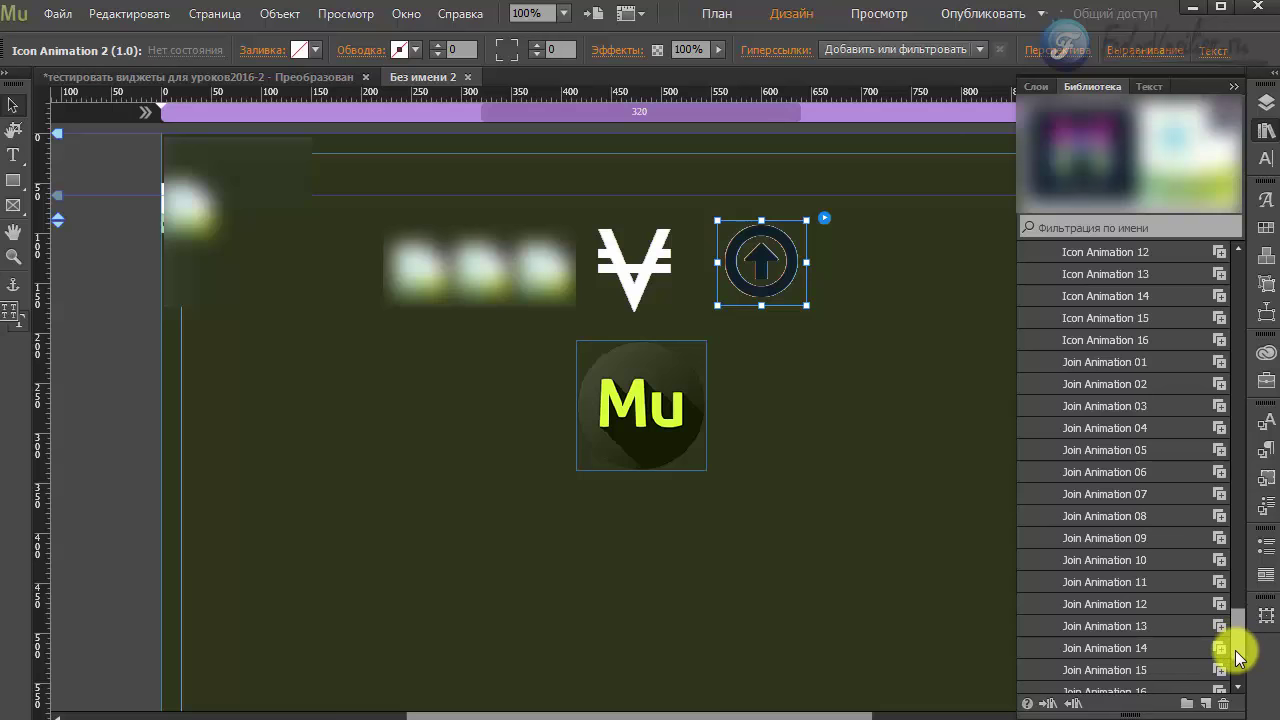
pyautogui.click(1105, 518)
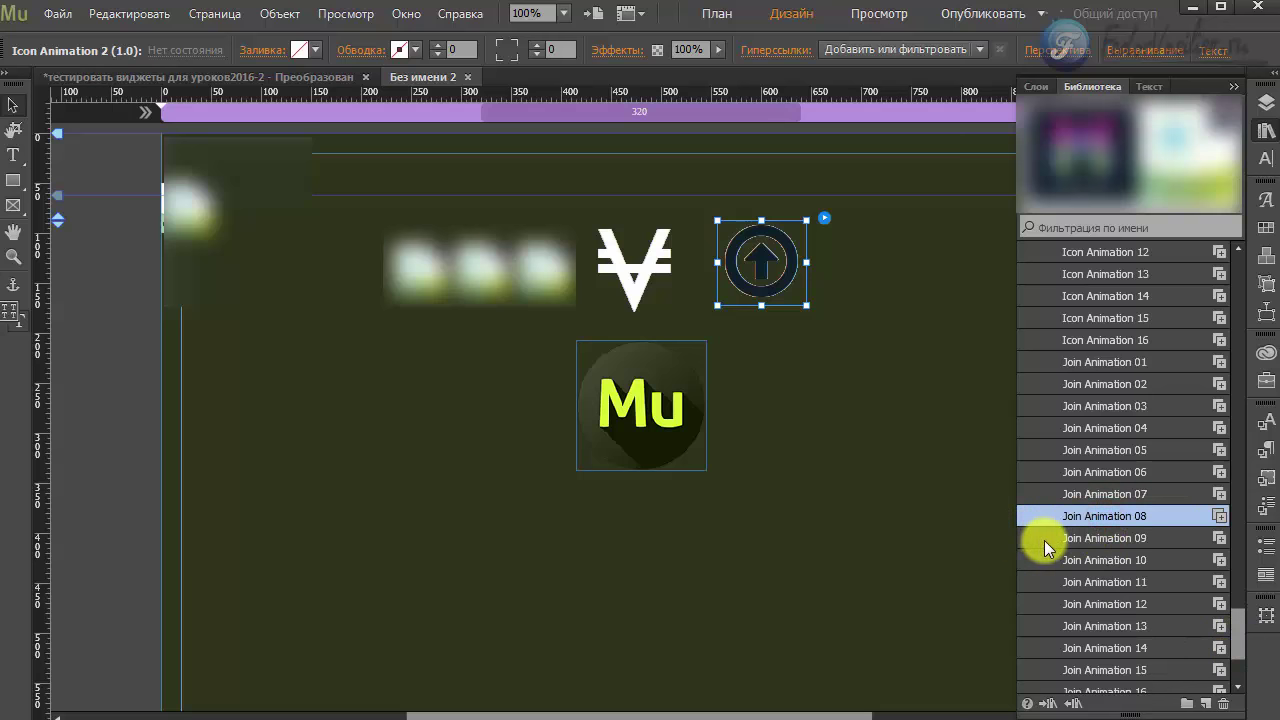
pyautogui.moveTo(1105, 518); pyautogui.dragTo(790, 350)
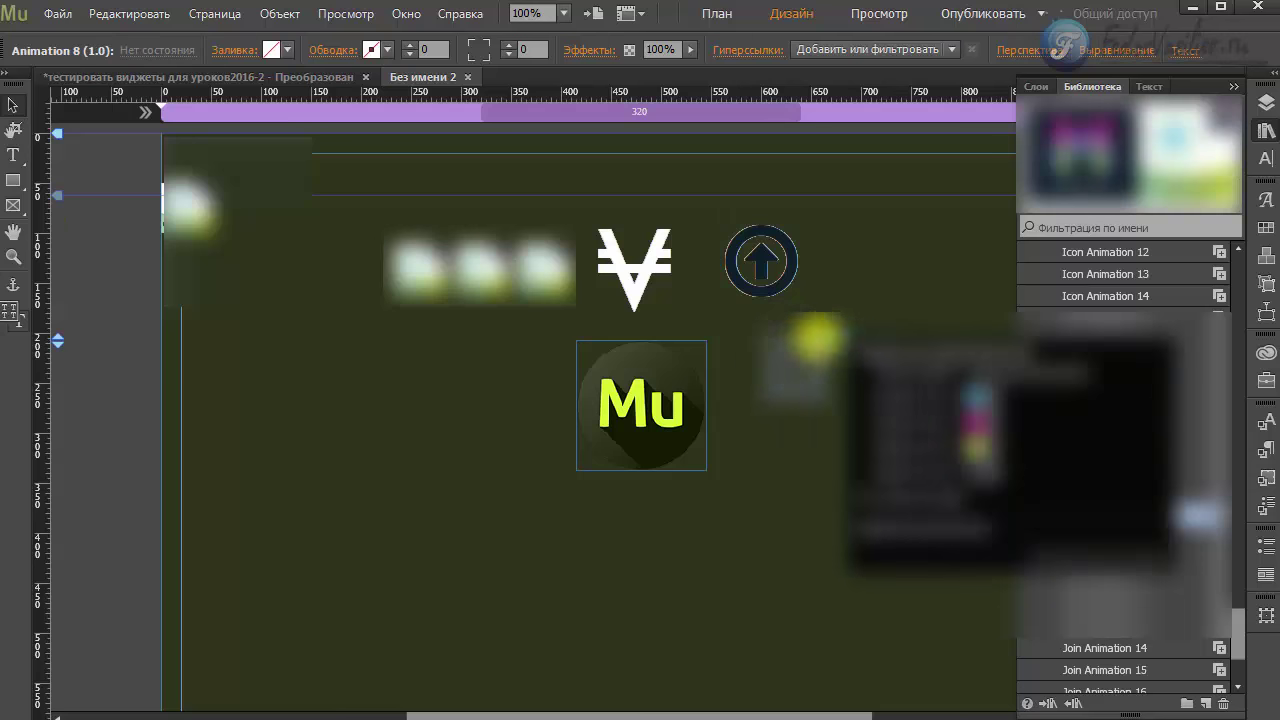
pyautogui.click(1008, 380)
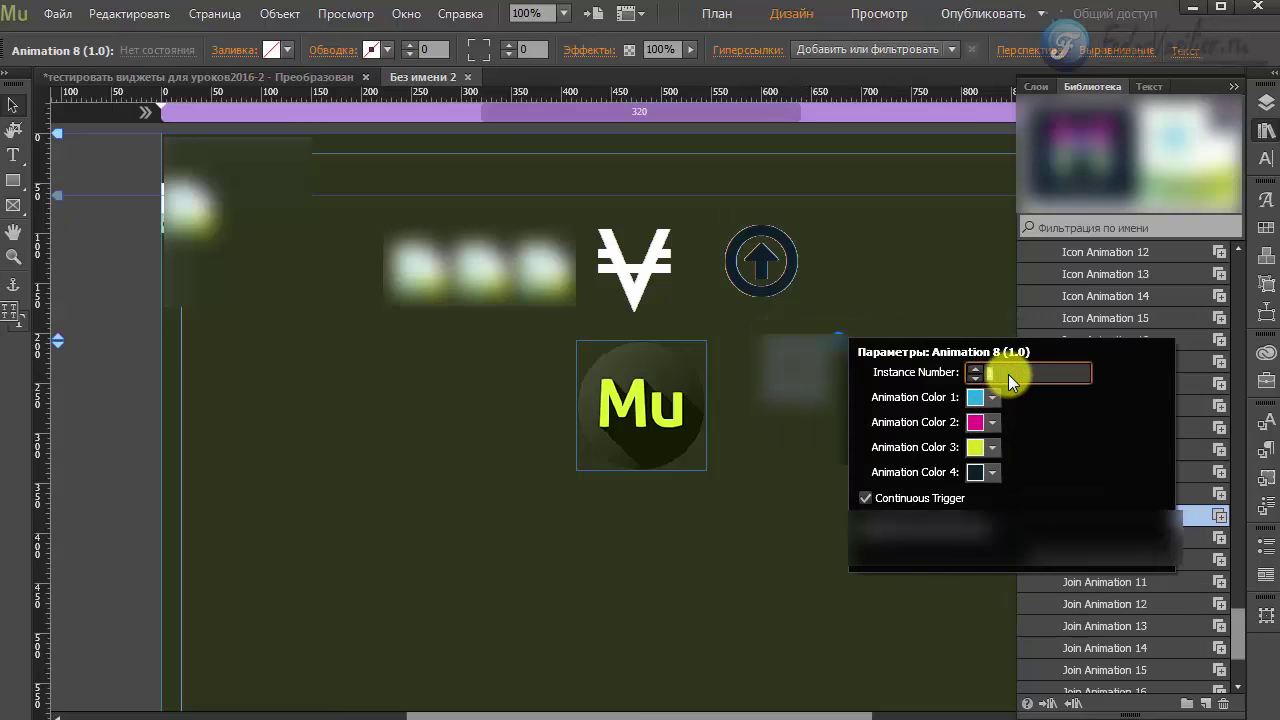
pyautogui.write('3')
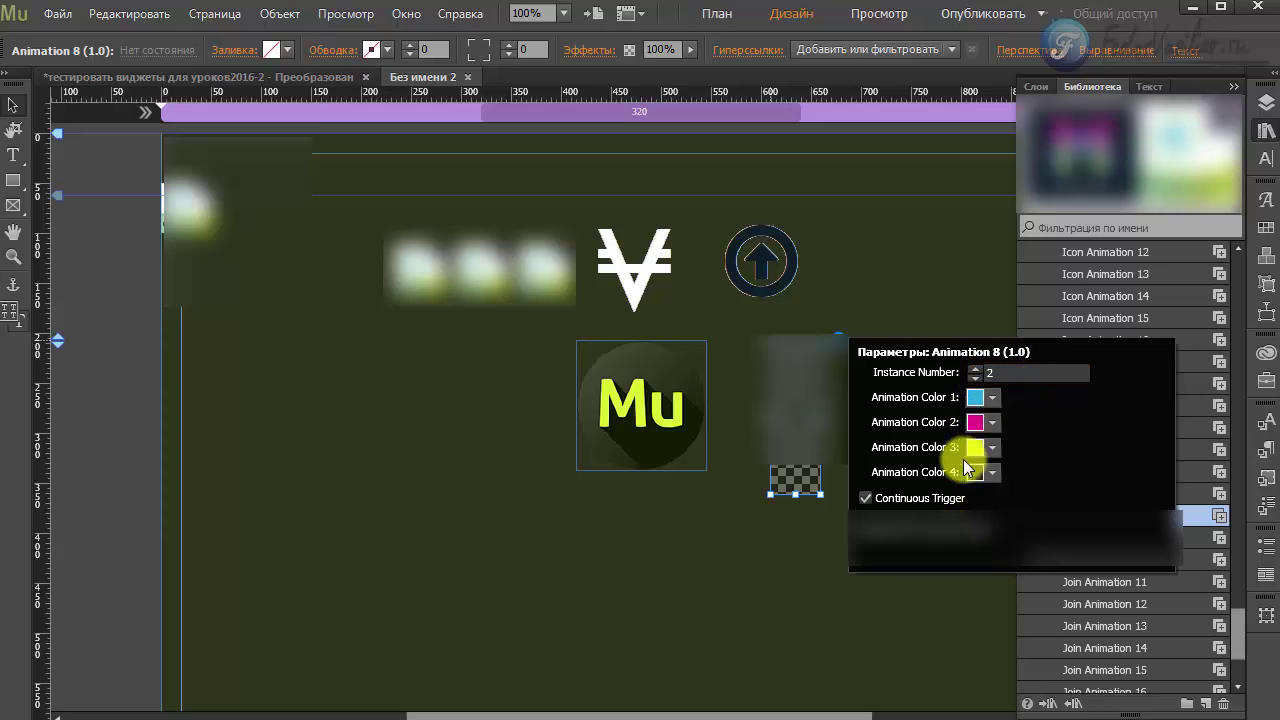
pyautogui.click(823, 289)
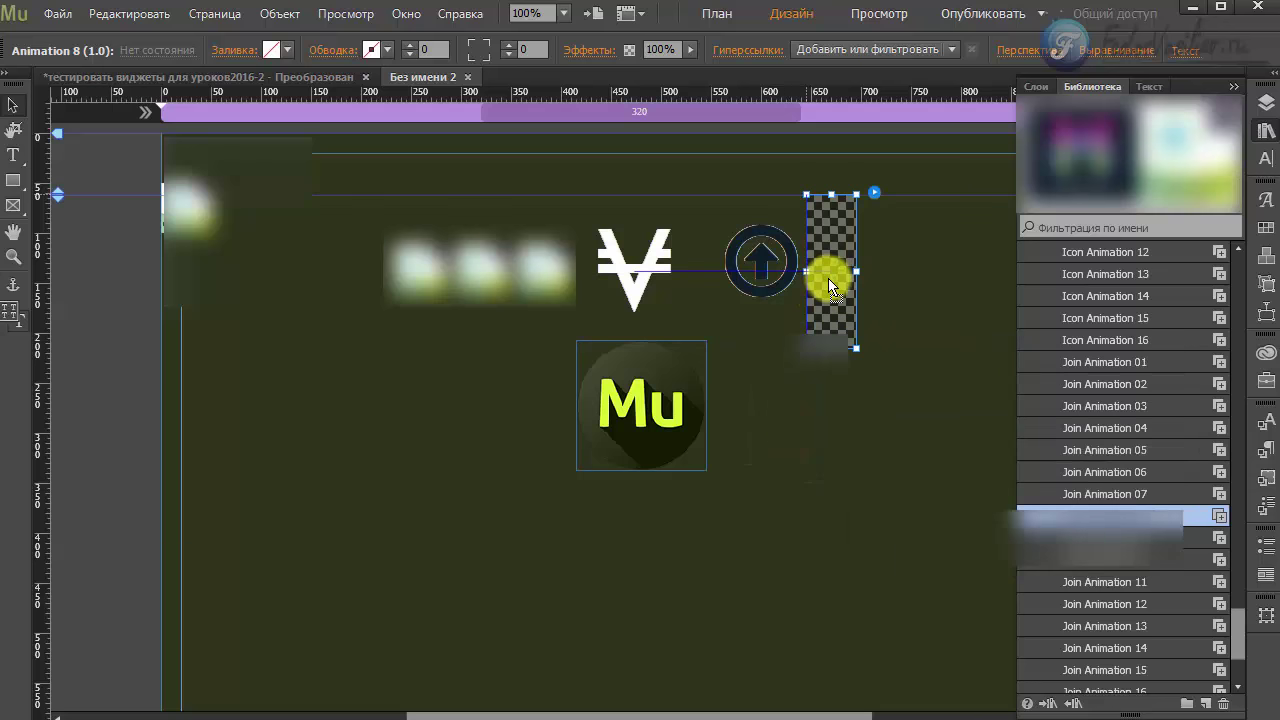
# Preview the page in the browser to test both icon animations and switch back to Adobe Muse.
pyautogui.click(57, 14)
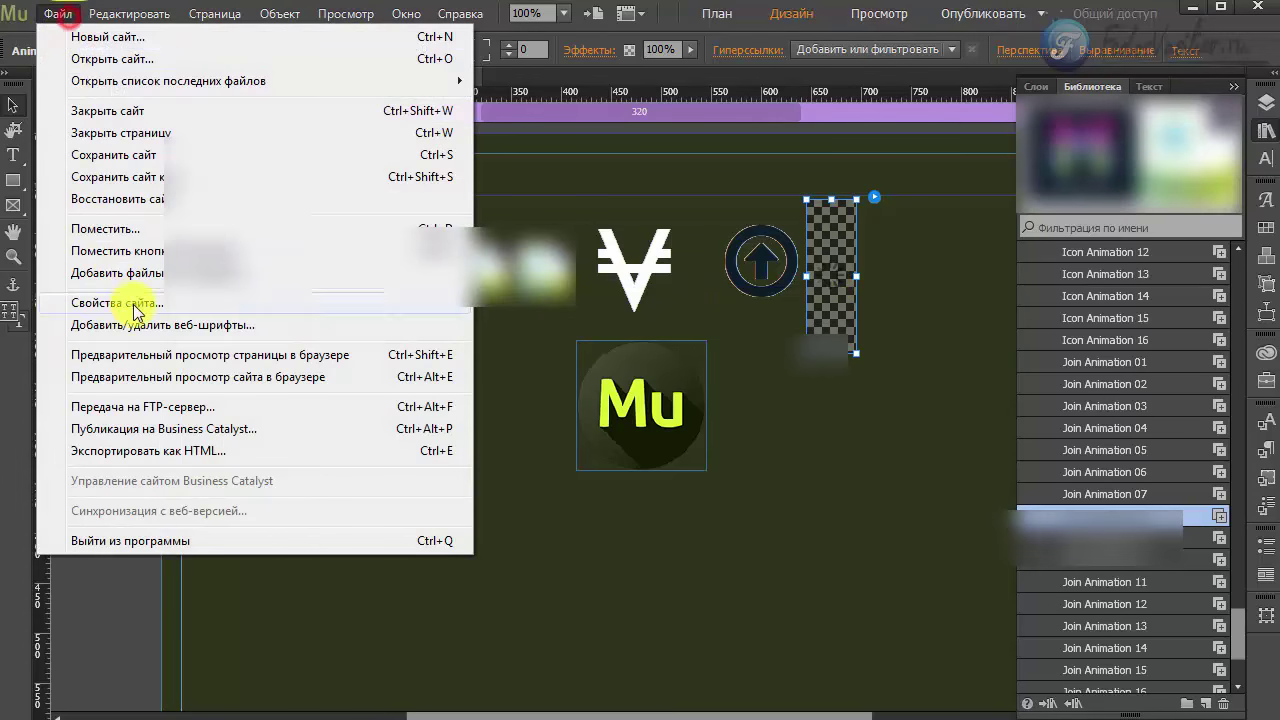
pyautogui.click(143, 350)
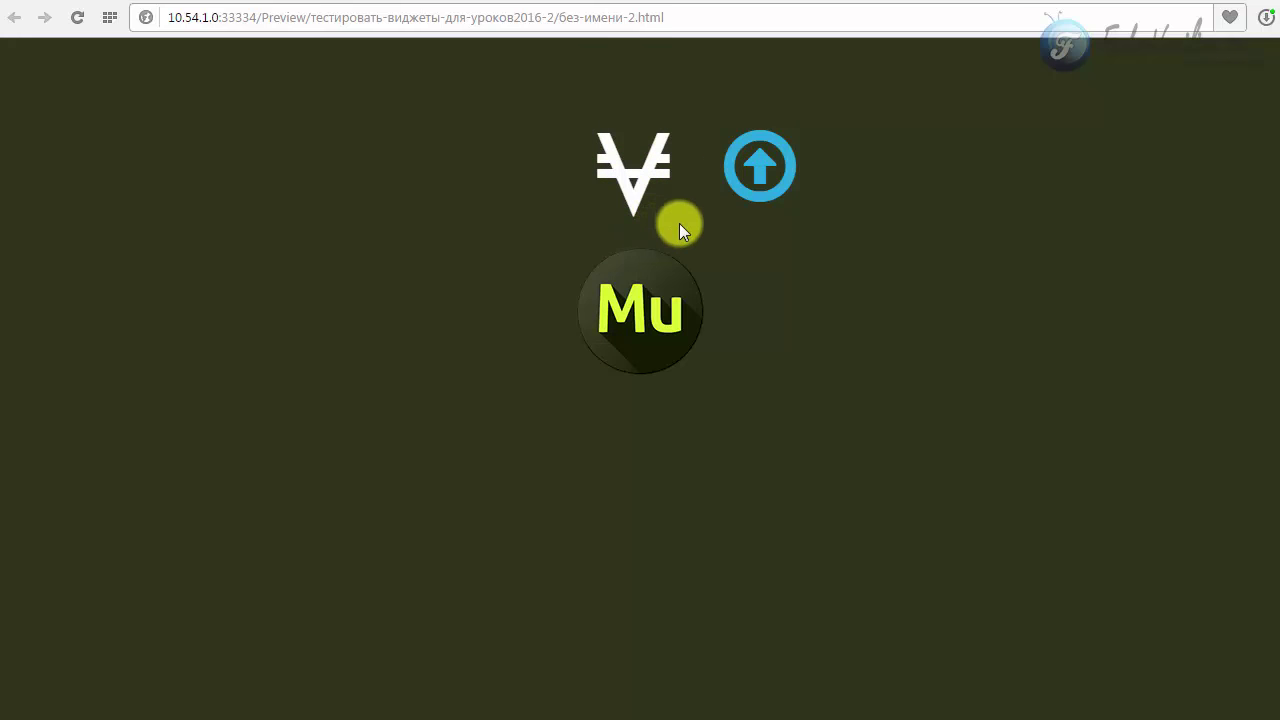
pyautogui.hotkey('alt', 'Tab')
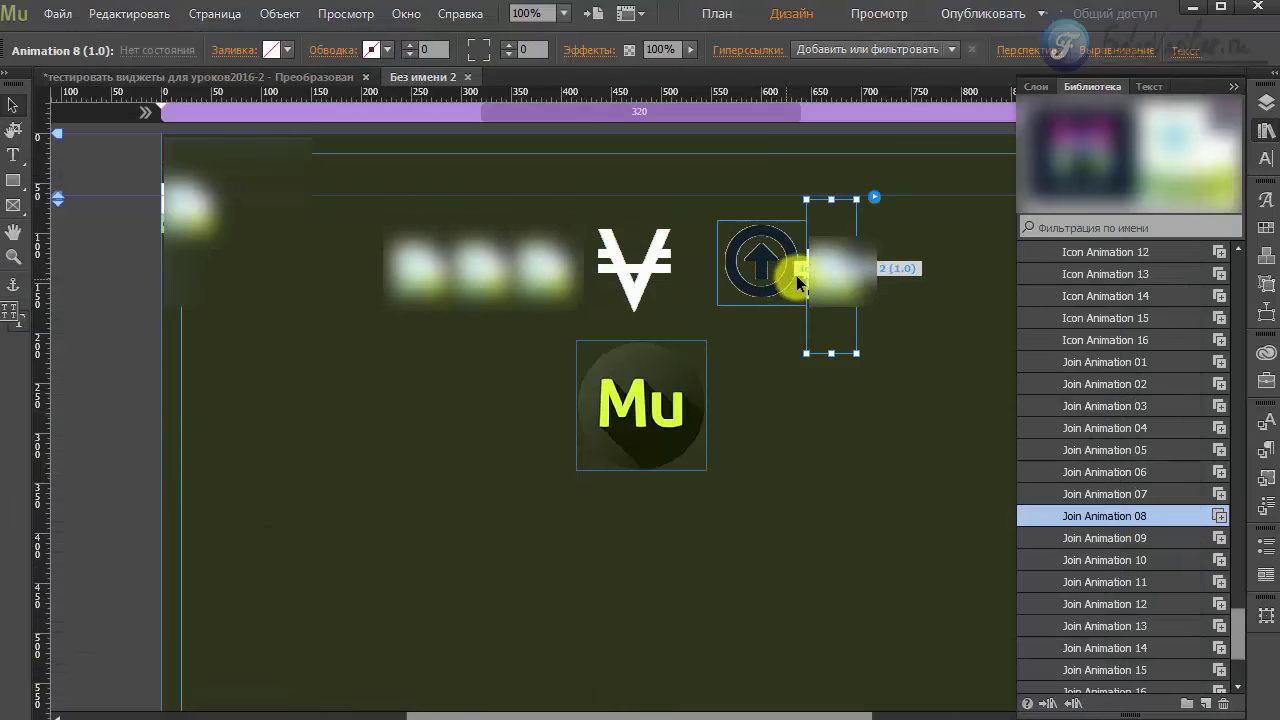
# Set both Icon Color Before and Icon Color After of the viacoin icon widget to no colour.
pyautogui.click(632, 268)
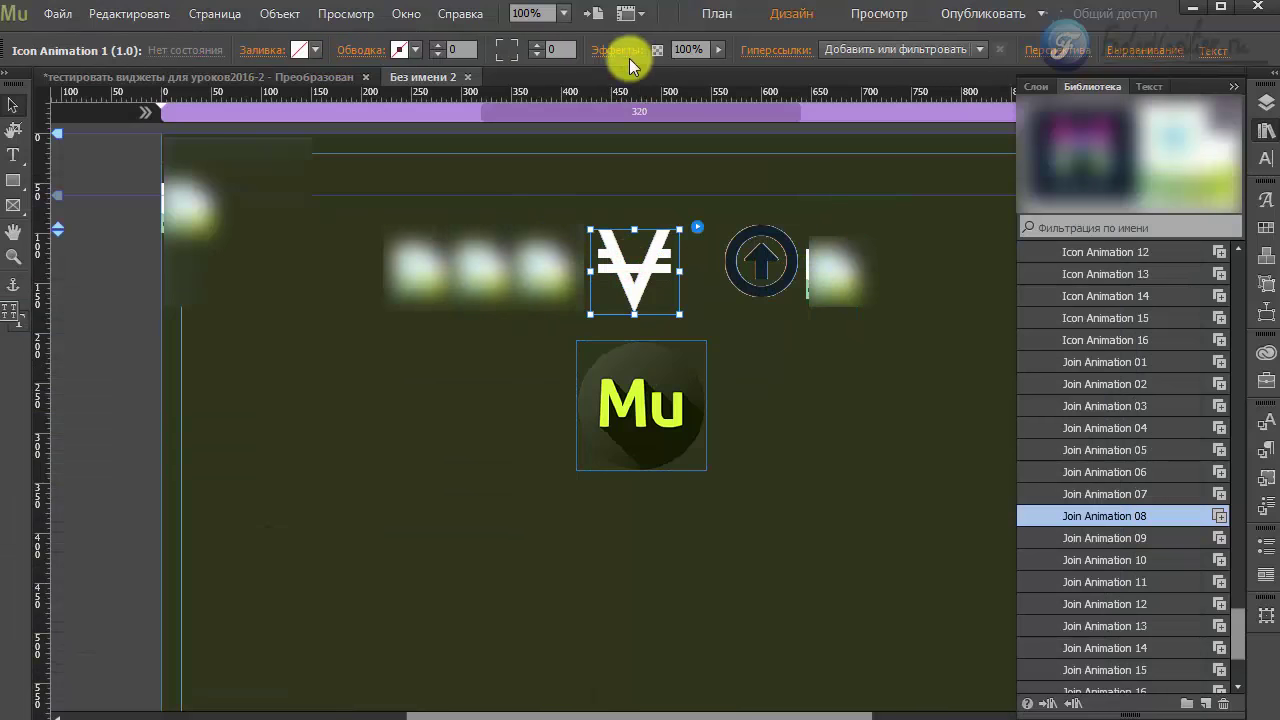
pyautogui.click(857, 49)
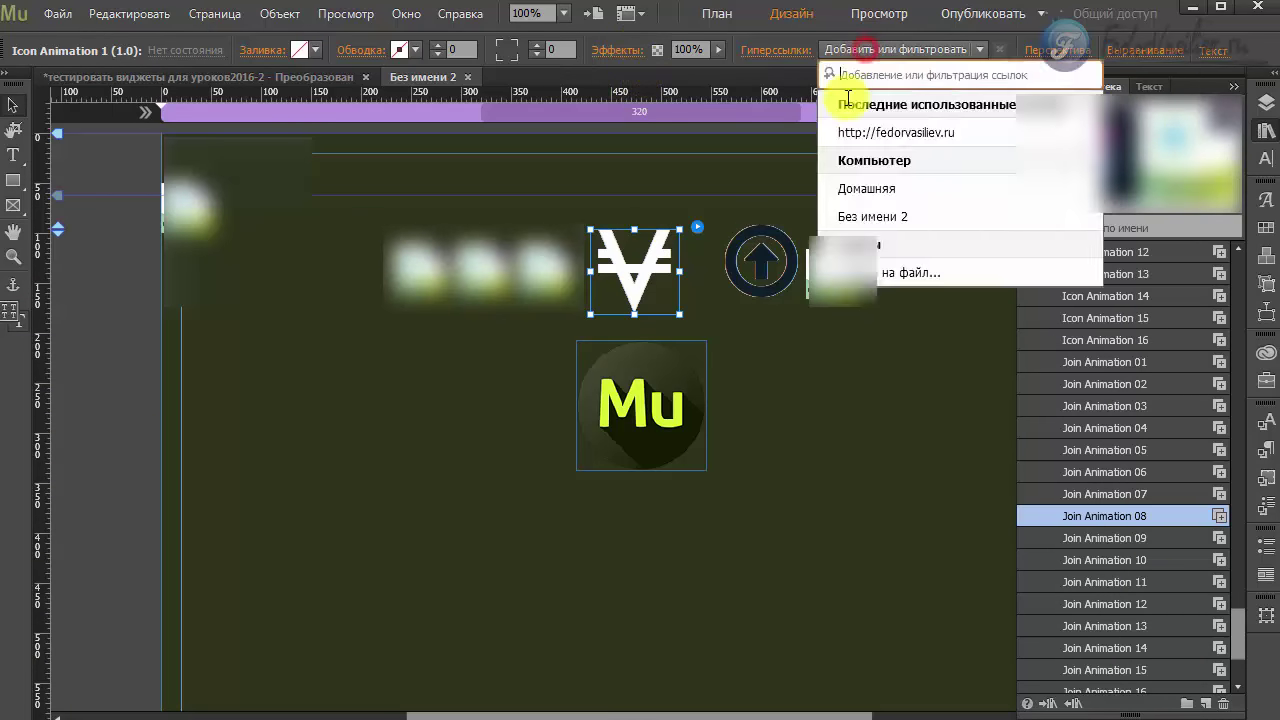
pyautogui.click(657, 309)
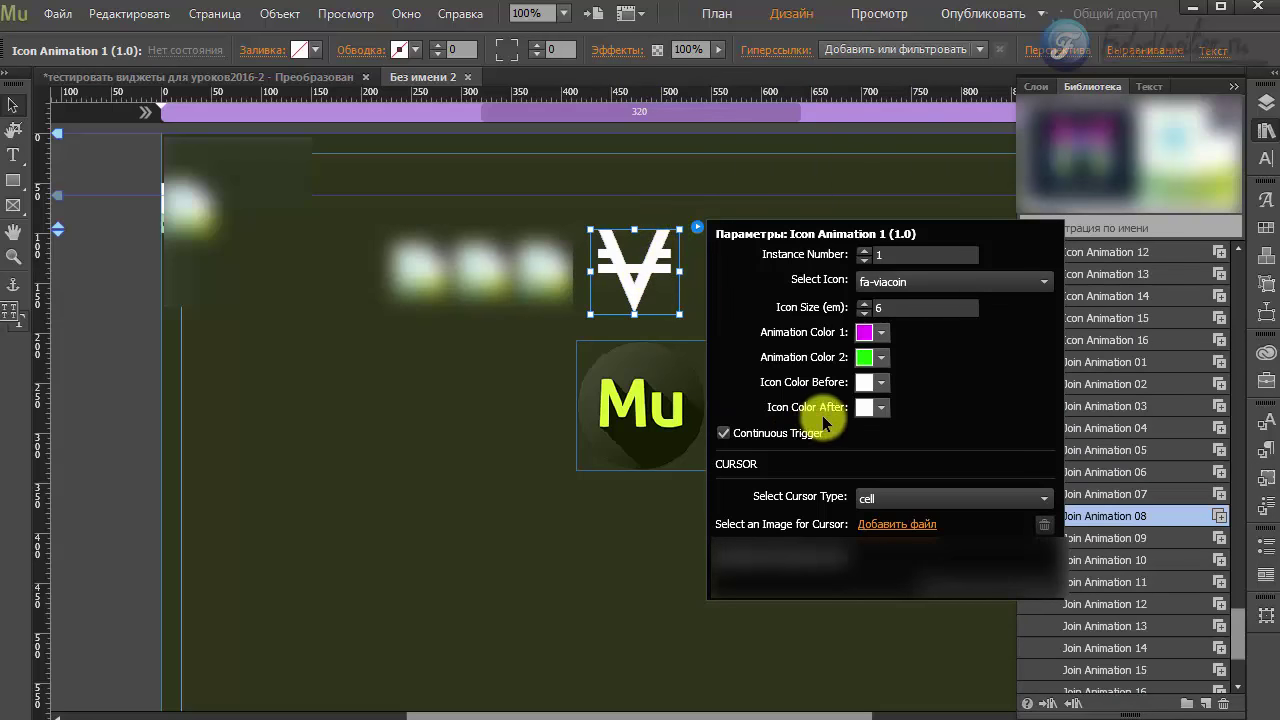
pyautogui.click(879, 384)
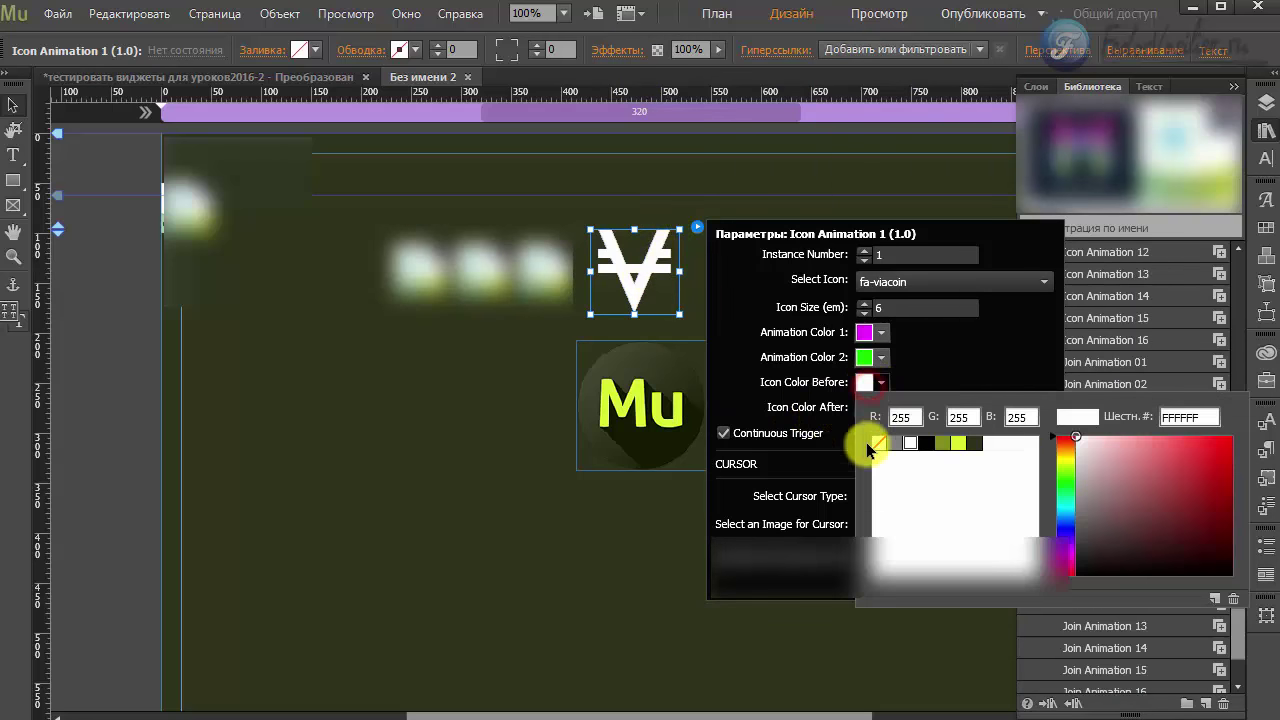
pyautogui.click(880, 444)
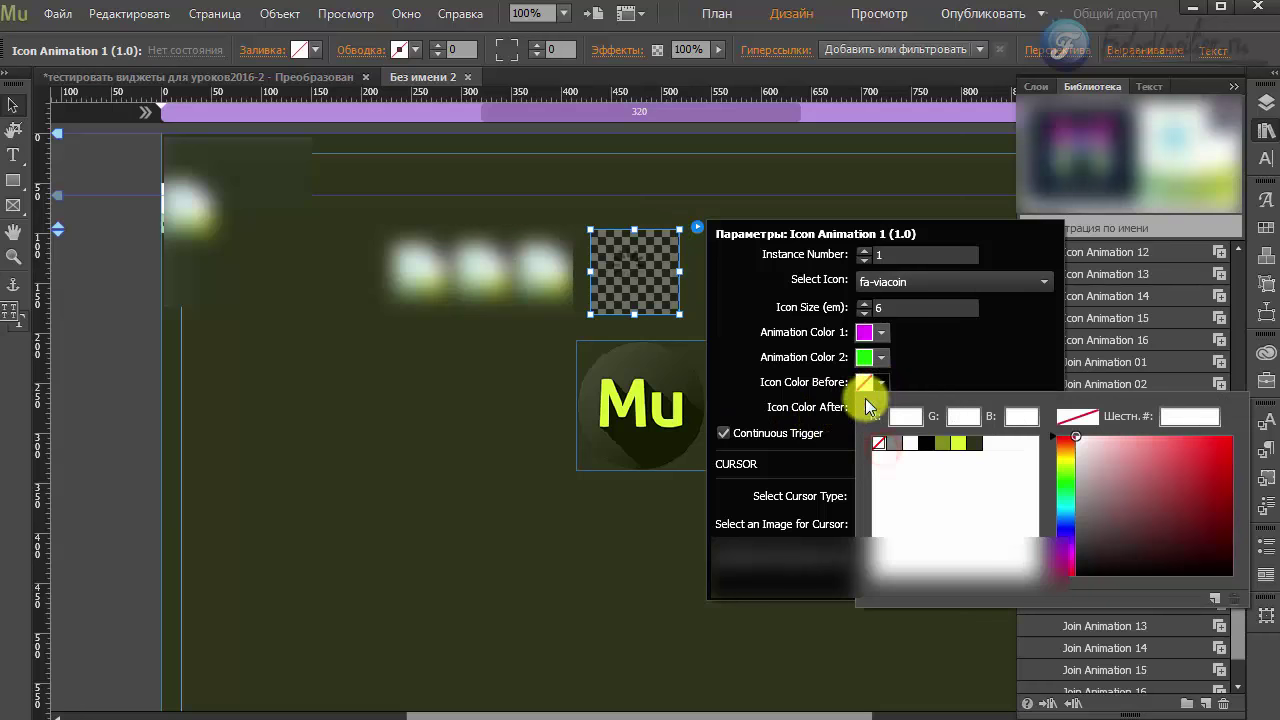
pyautogui.click(928, 376)
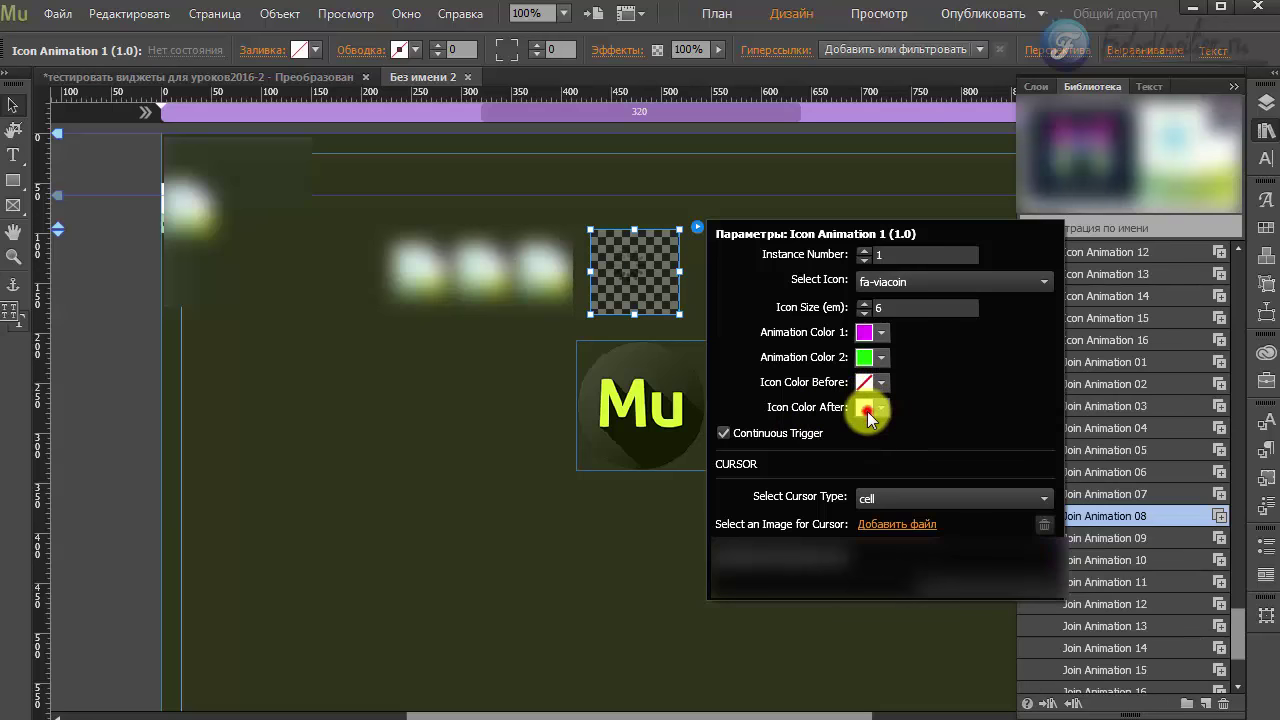
pyautogui.click(866, 409)
pyautogui.click(880, 468)
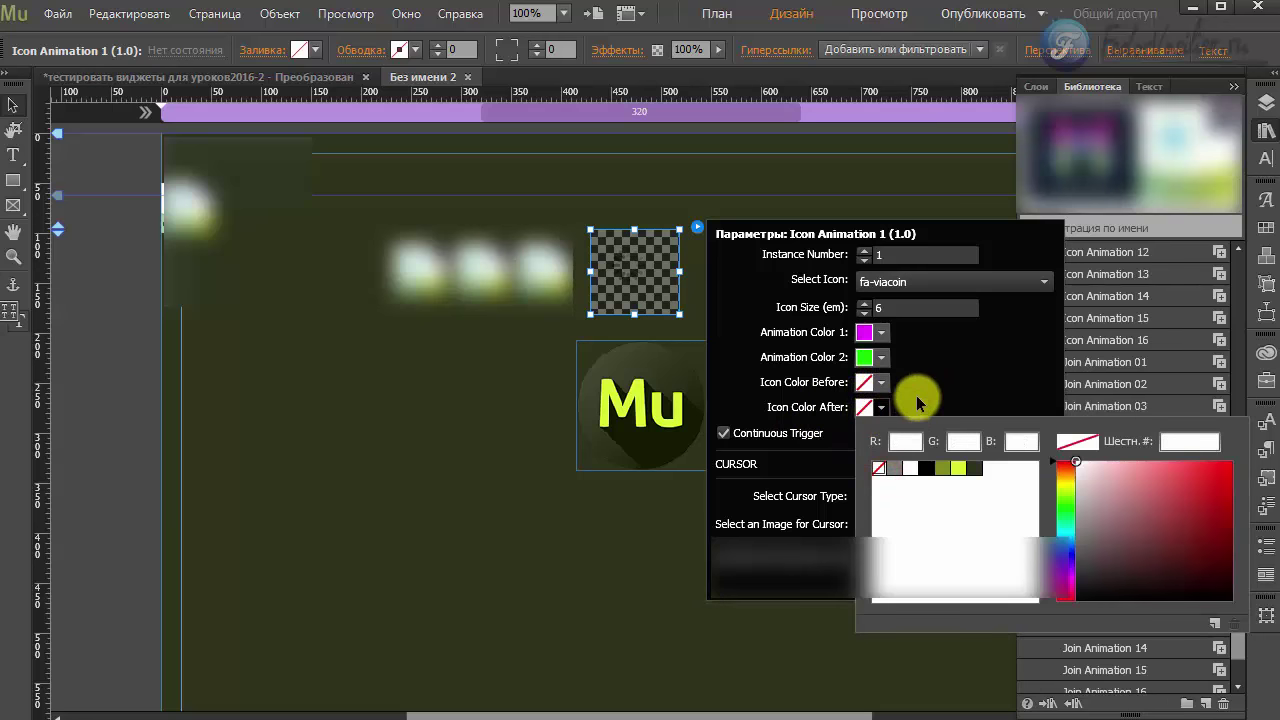
pyautogui.click(918, 403)
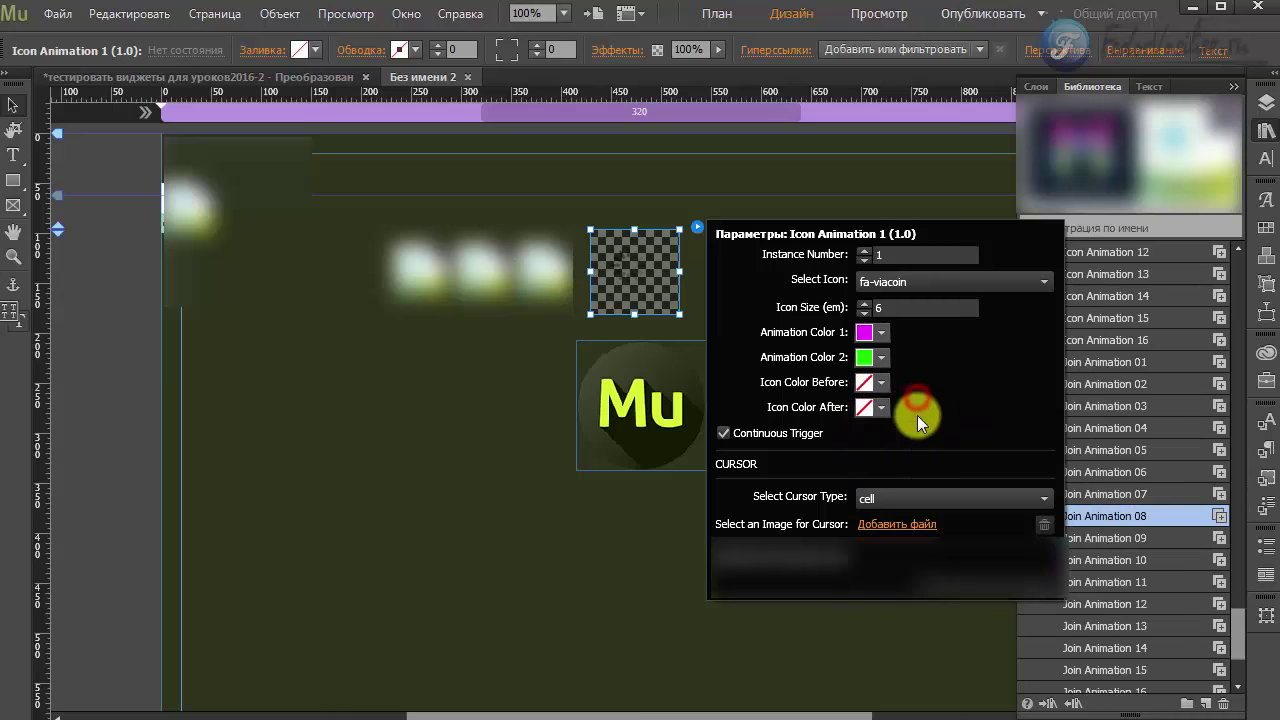
# Nudge the colourless icon widget slightly to the left and preview the page in the browser, triggering its animation.
pyautogui.click(640, 295)
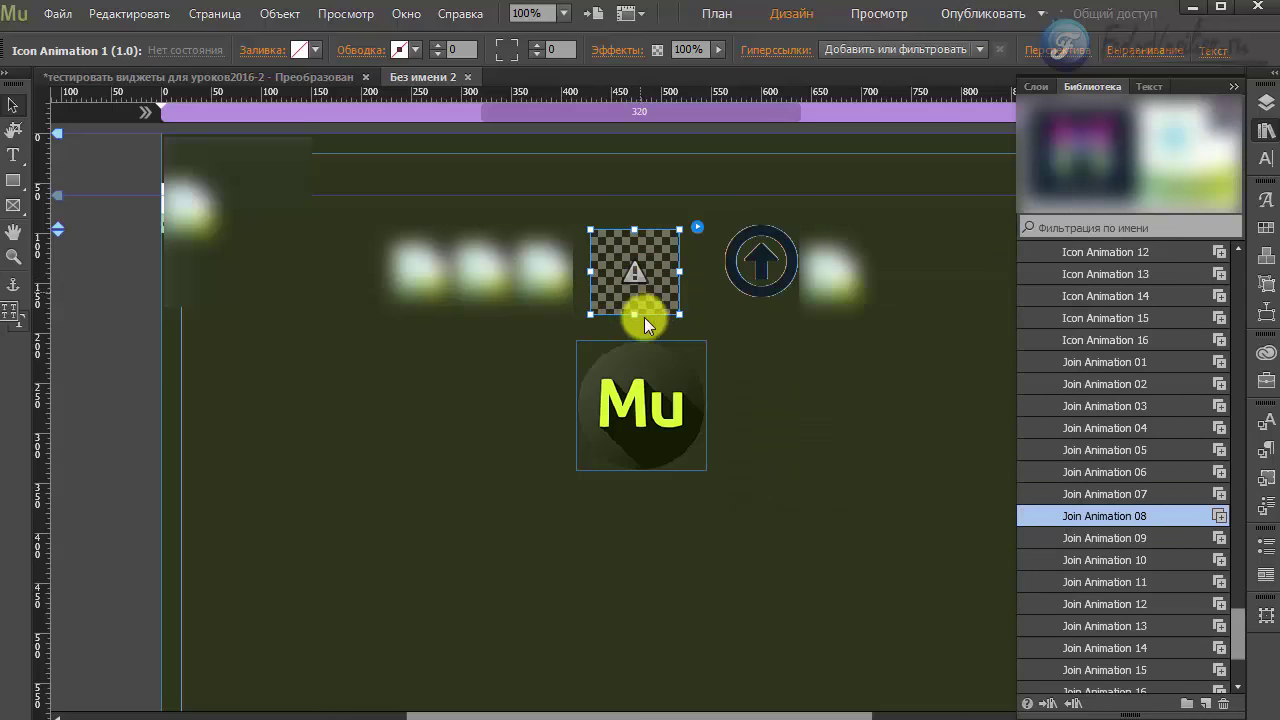
pyautogui.moveTo(632, 287)
pyautogui.mouseDown()
pyautogui.moveTo(642, 270)
pyautogui.moveTo(629, 282)
pyautogui.mouseUp()
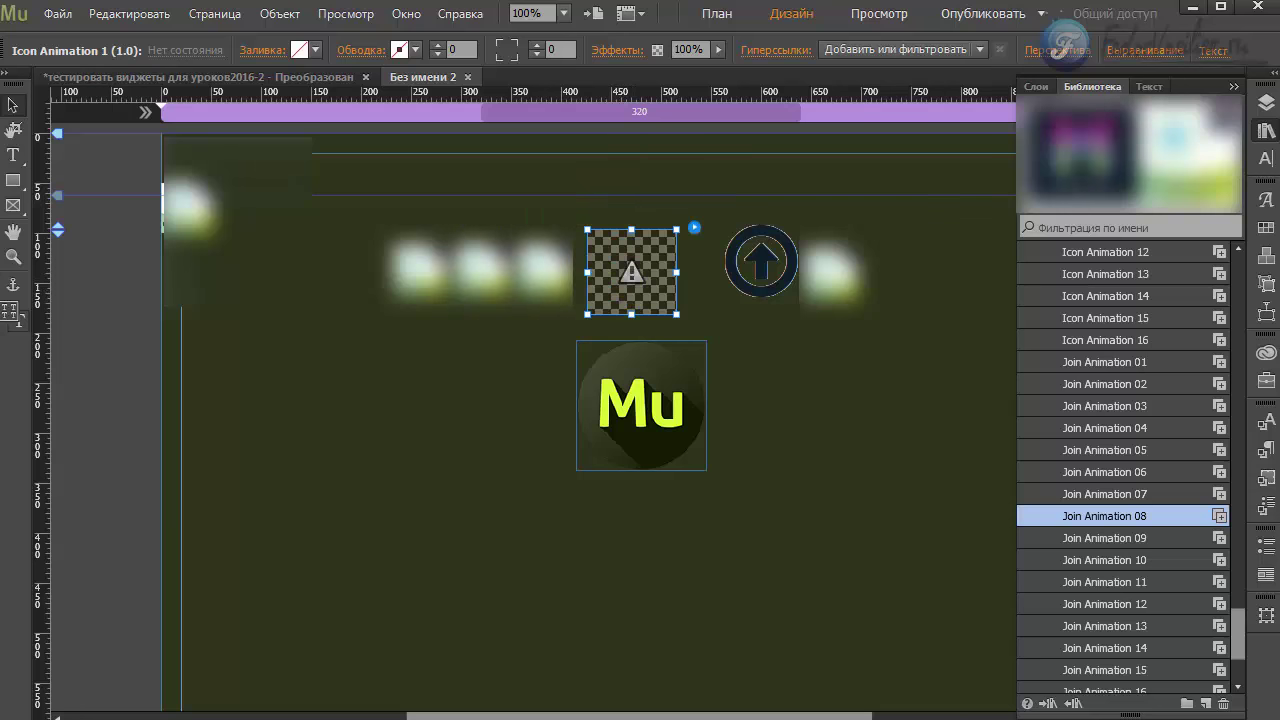
pyautogui.click(60, 14)
pyautogui.click(163, 371)
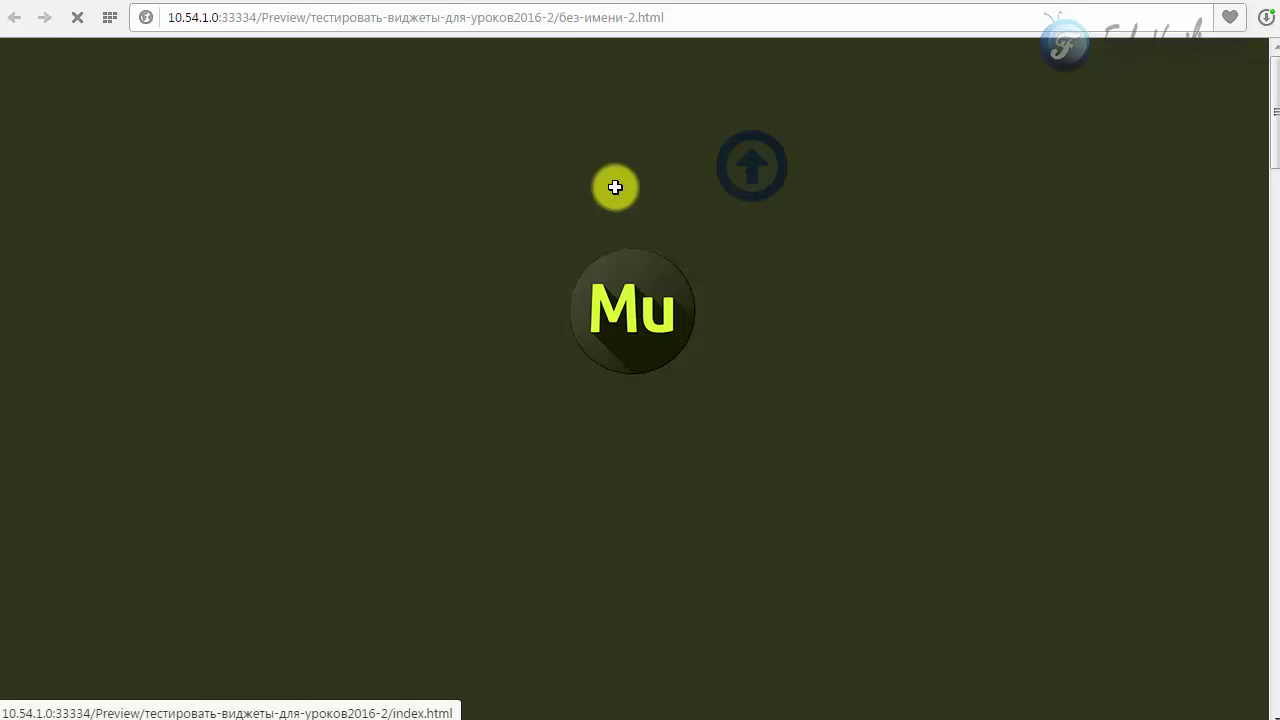
pyautogui.click(626, 171)
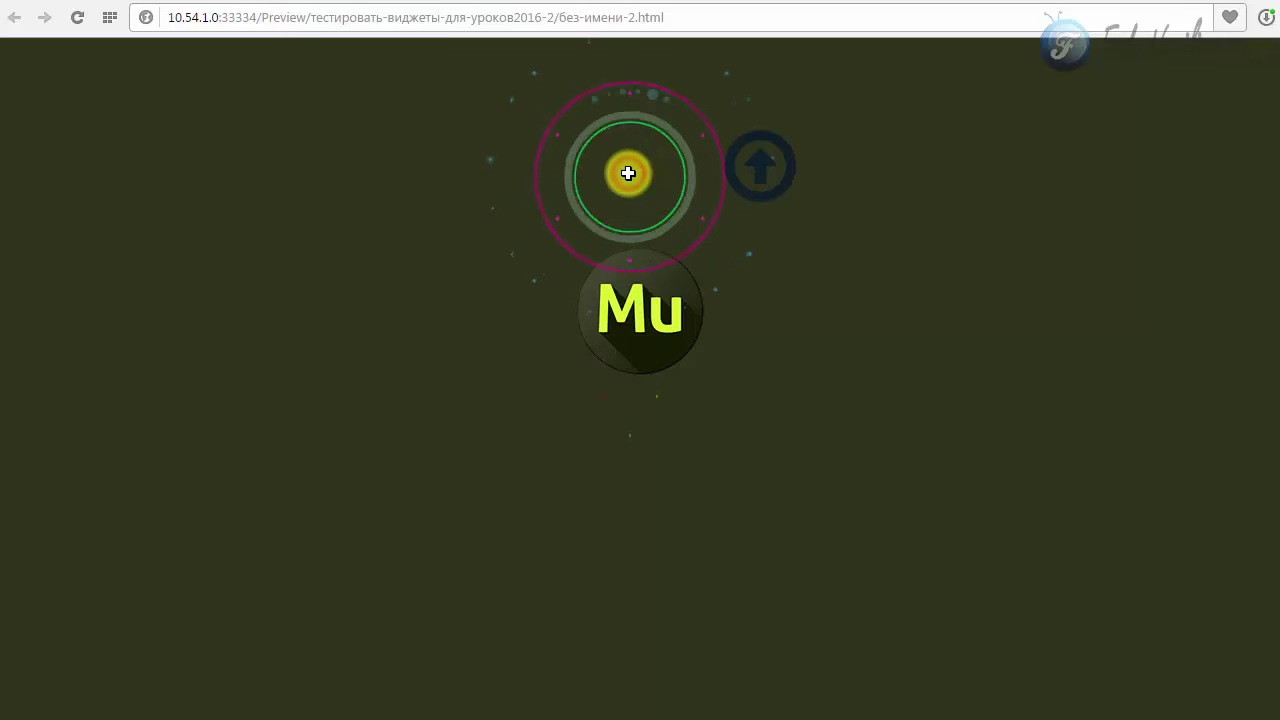
pyautogui.click(624, 174)
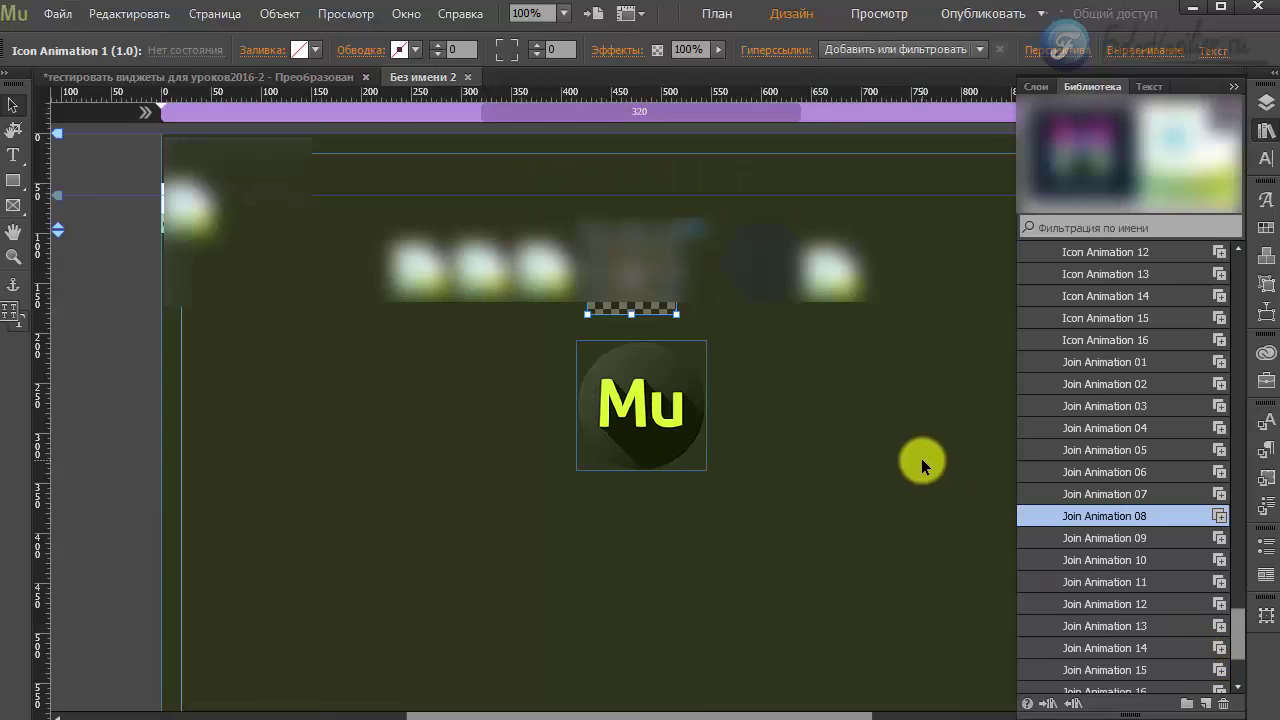
pyautogui.moveTo(1240, 645)
pyautogui.mouseDown()
pyautogui.moveTo(1237, 657)
pyautogui.moveTo(1240, 635)
pyautogui.mouseUp()
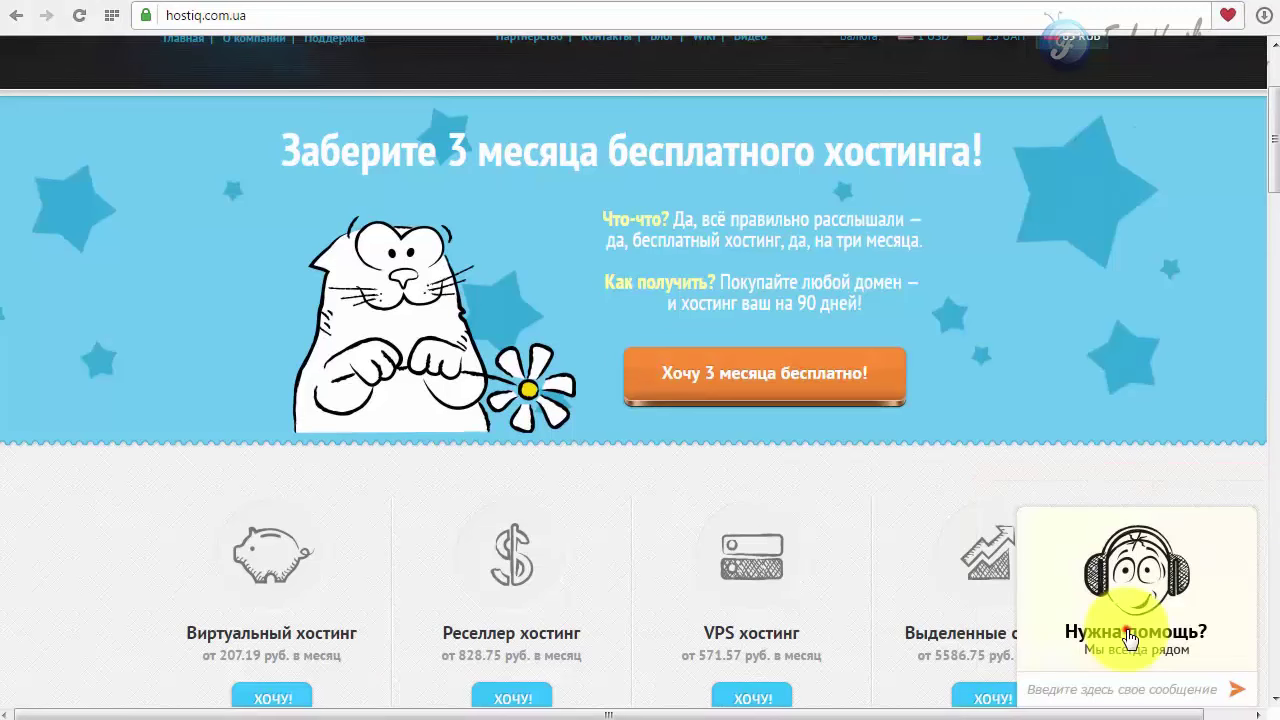
# Open the support chat form on the hostiq.com.ua site and minimise it again.
pyautogui.click(1128, 638)
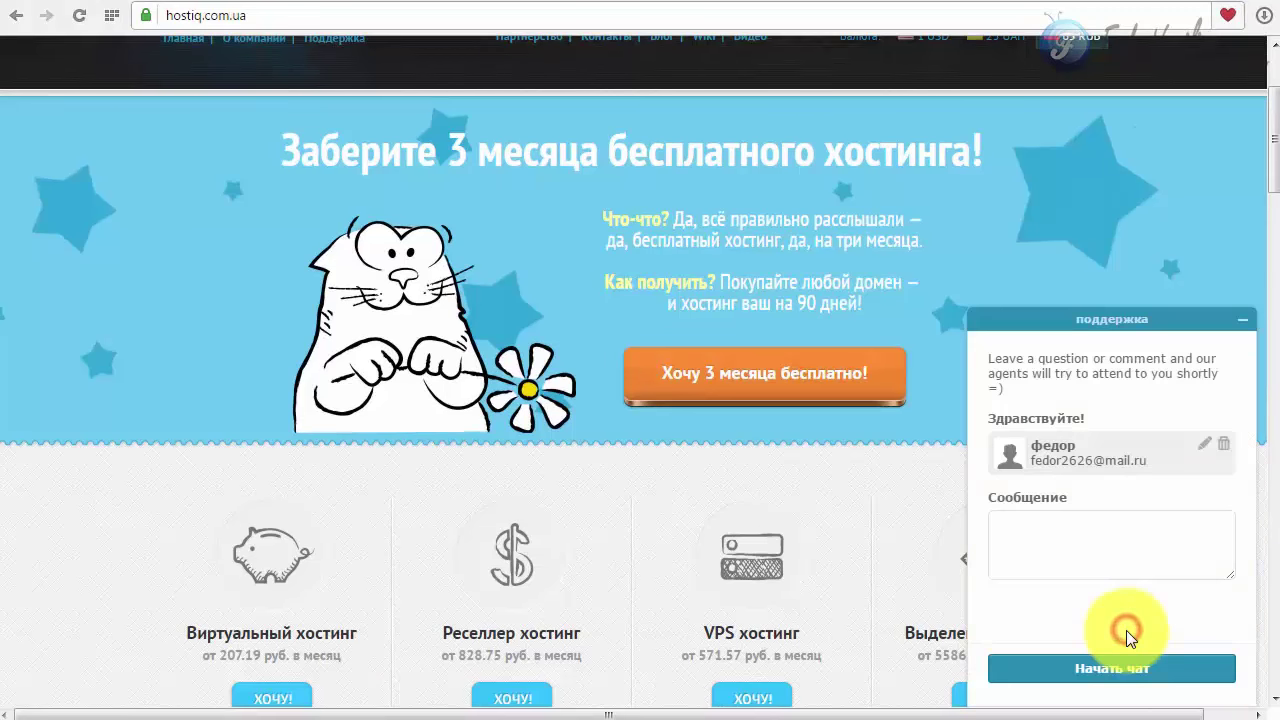
pyautogui.click(1240, 323)
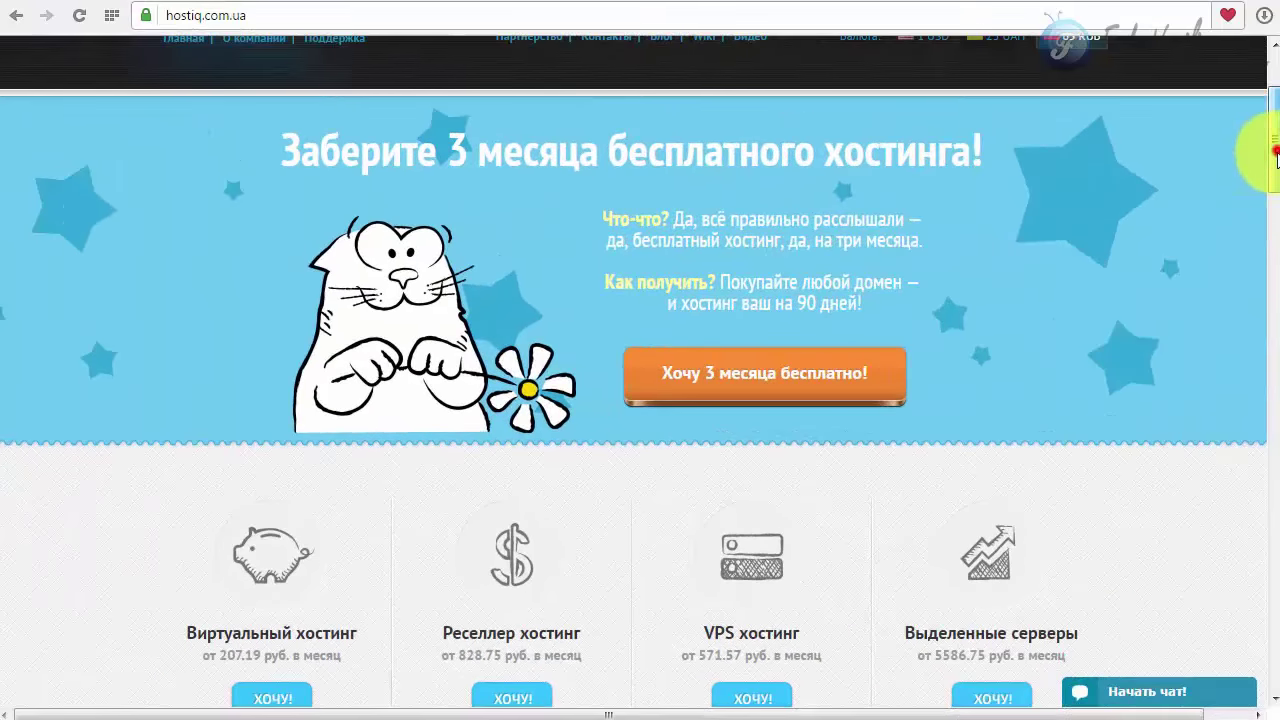
# Look through the virtual hosting plans, their prices and the footnotes down to the payment methods.
pyautogui.moveTo(1268, 151)
pyautogui.mouseDown()
pyautogui.moveTo(1275, 190)
pyautogui.moveTo(1262, 200)
pyautogui.moveTo(1277, 155)
pyautogui.mouseUp()
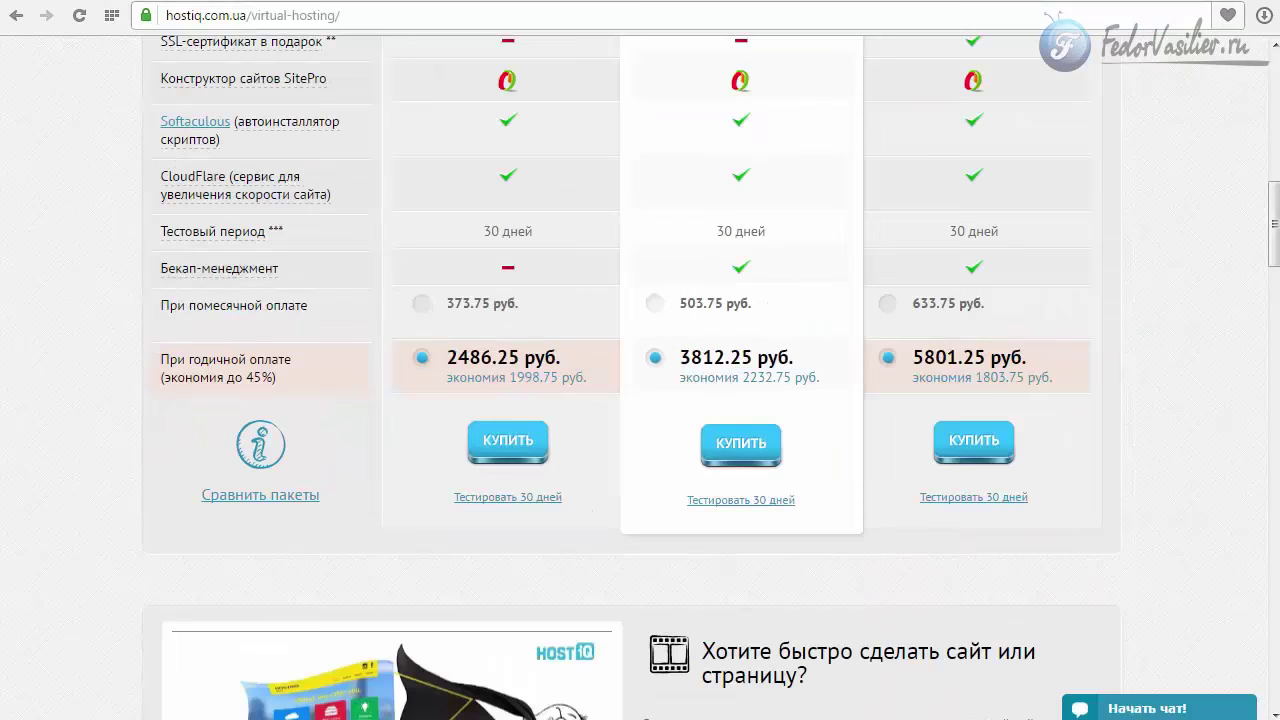
pyautogui.scroll(-10, 957, 600)
pyautogui.moveTo(1270, 452); pyautogui.dragTo(1243, 694)
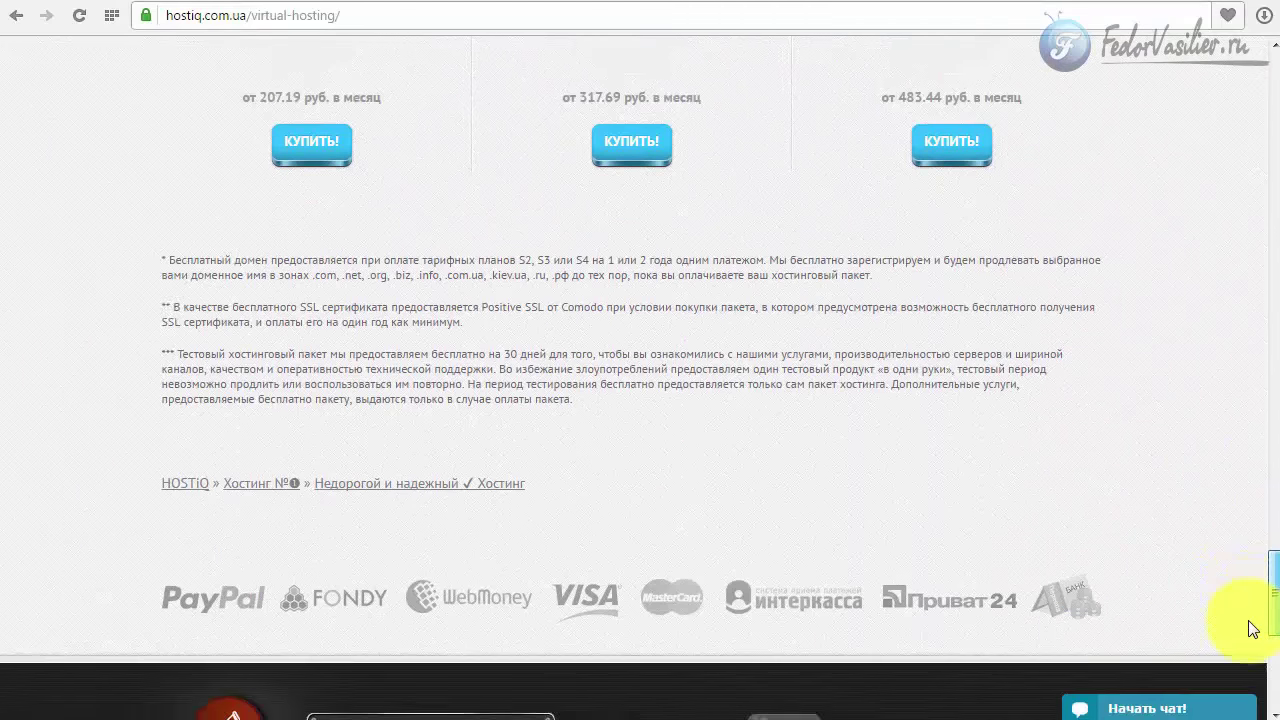